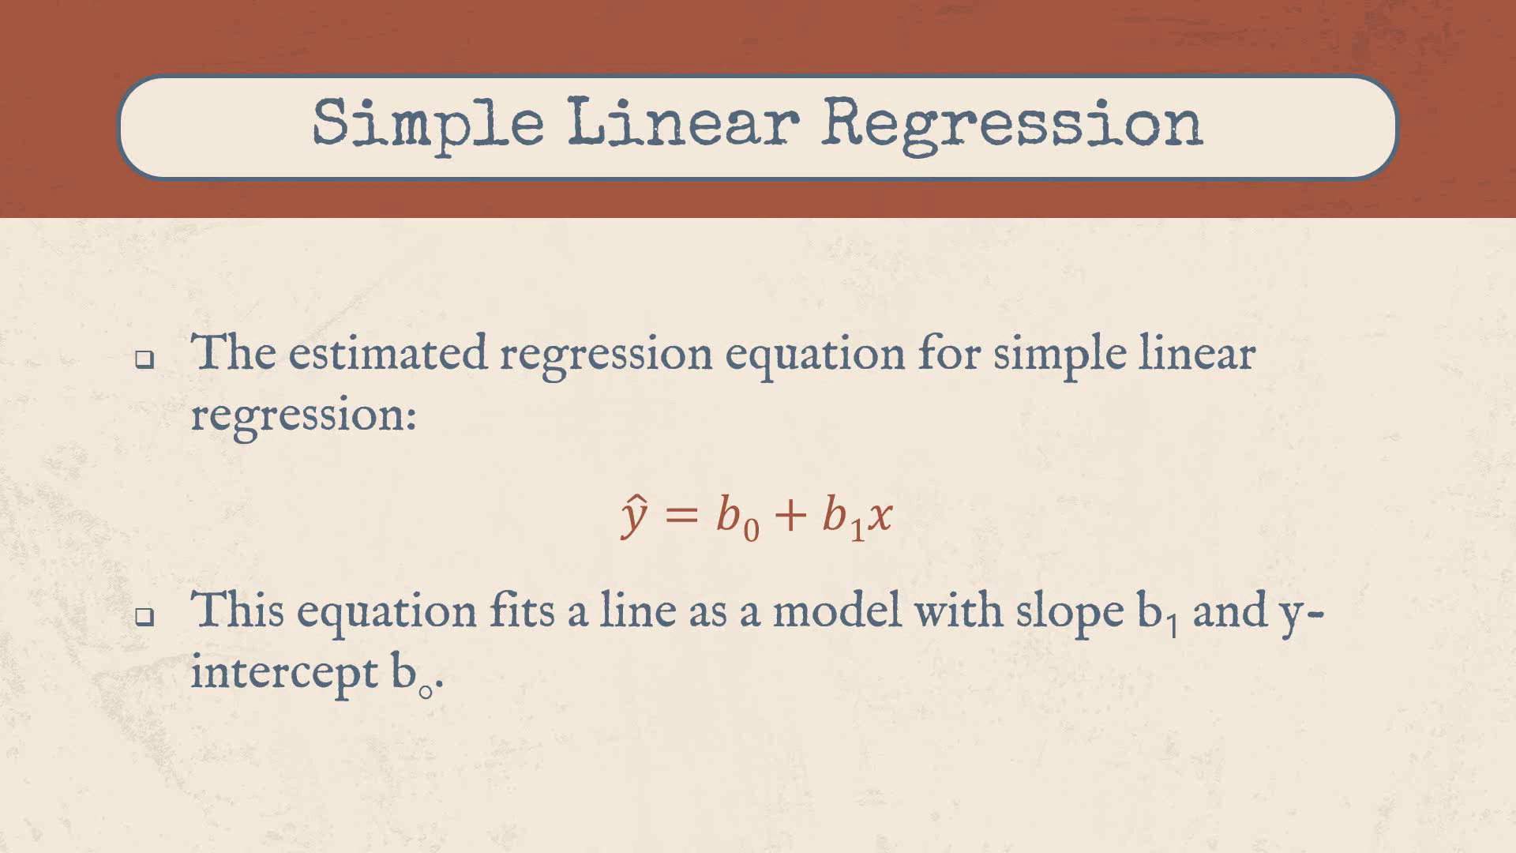
# - Advance the slideshow past Least Squares Estimates to the three-step overview slide
pyautogui.press('Right')
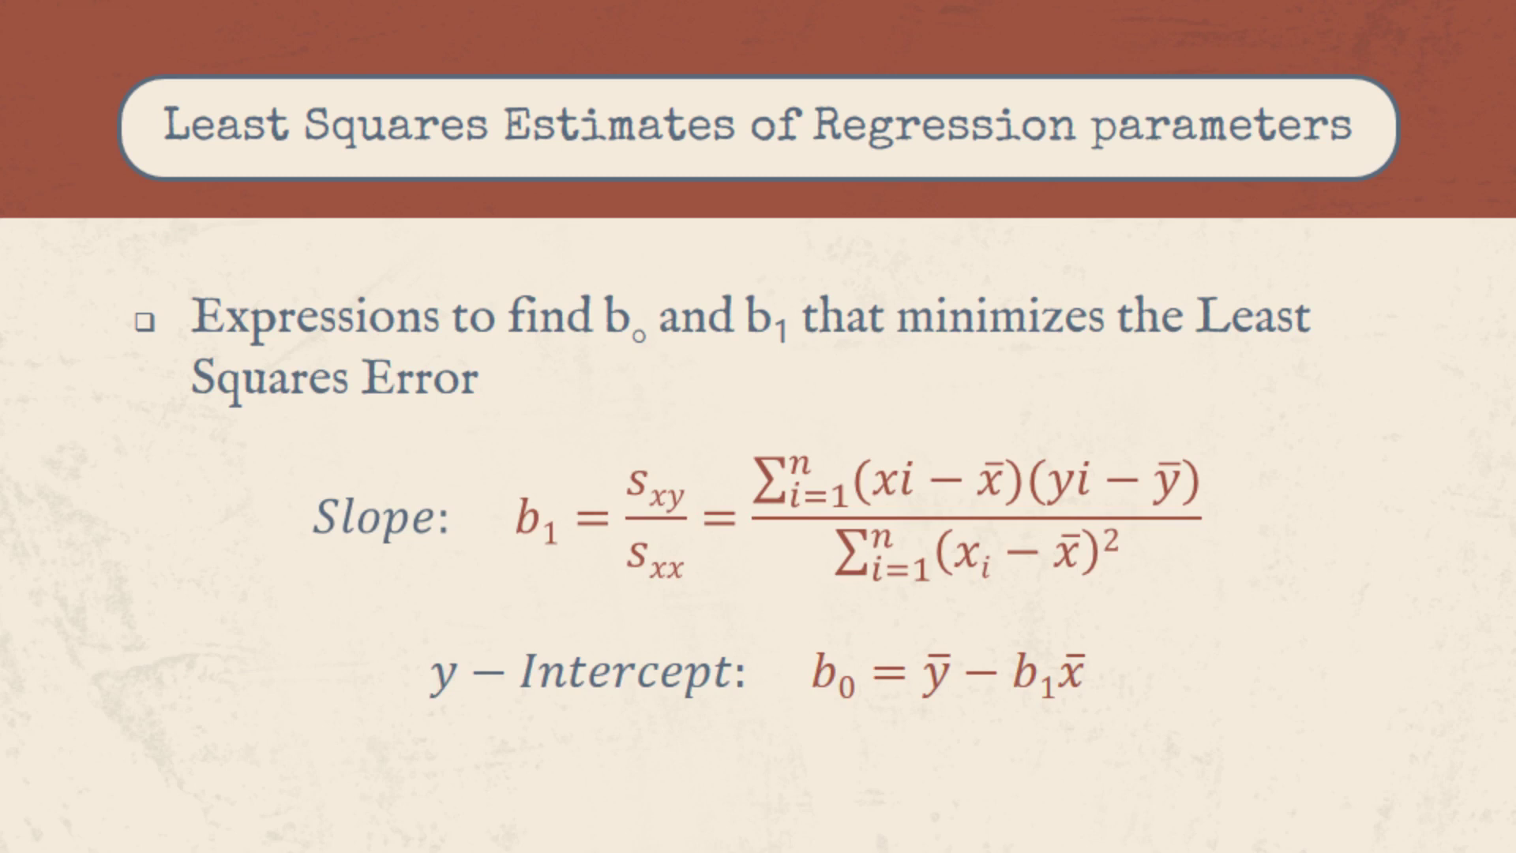
pyautogui.press('Right')
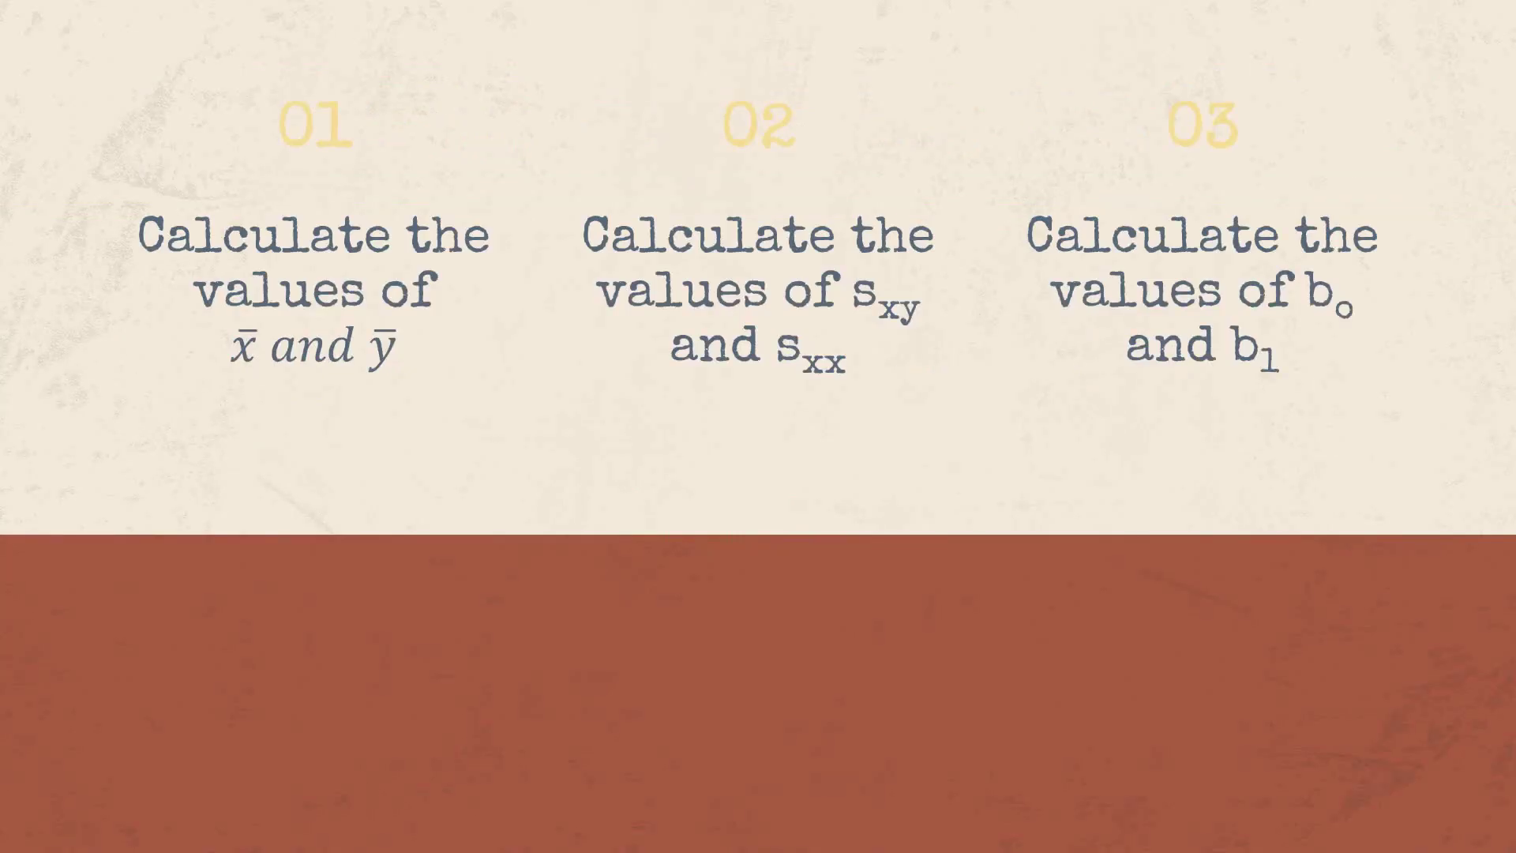
# - Highlight step 01 and reveal the x̄ and ȳ formulas on the slide
pyautogui.press('Right')
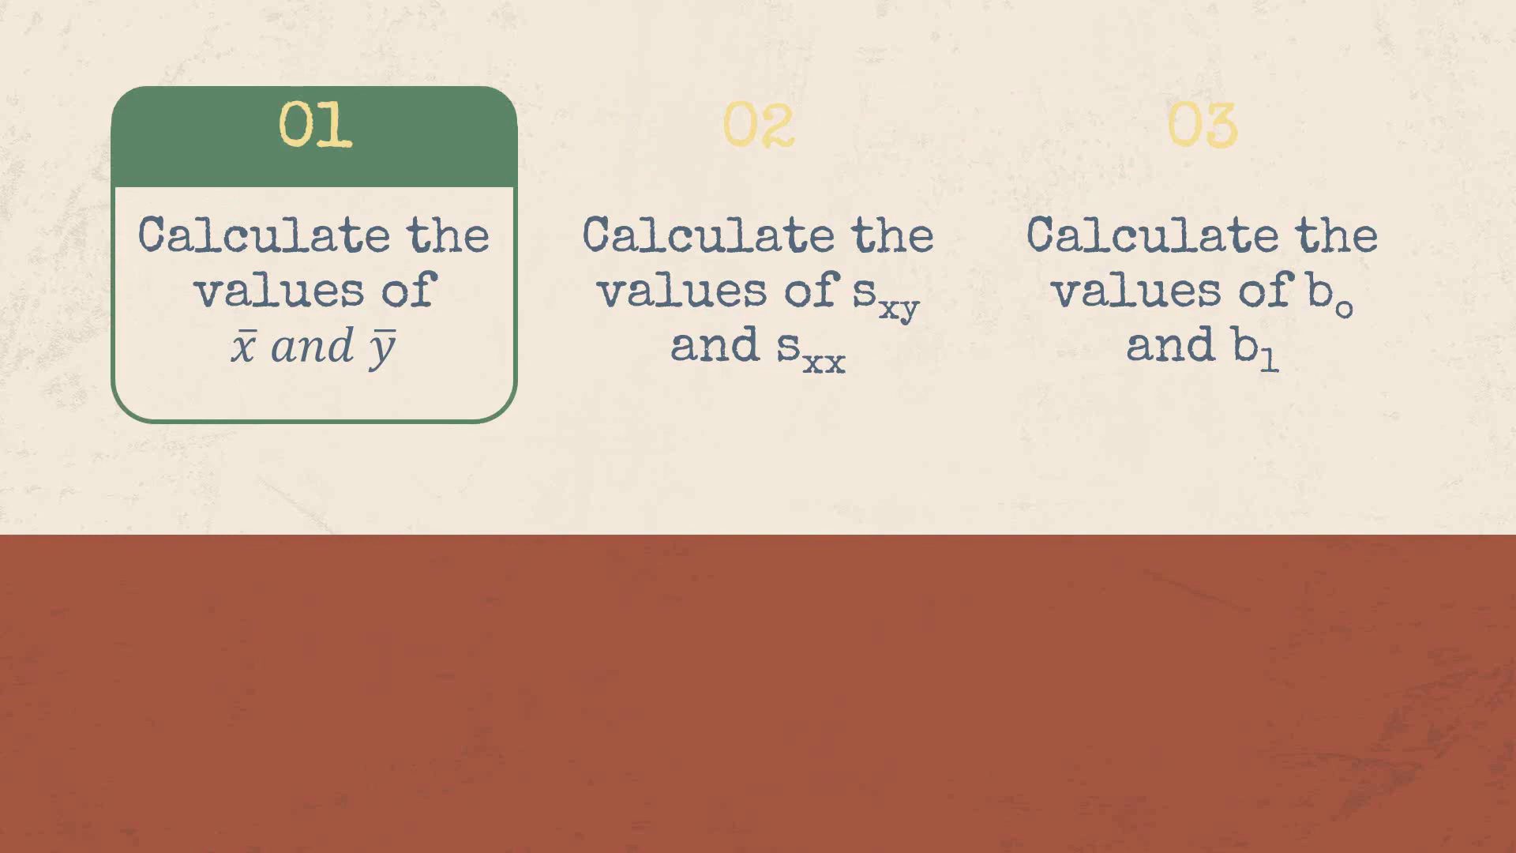
pyautogui.press('Right')
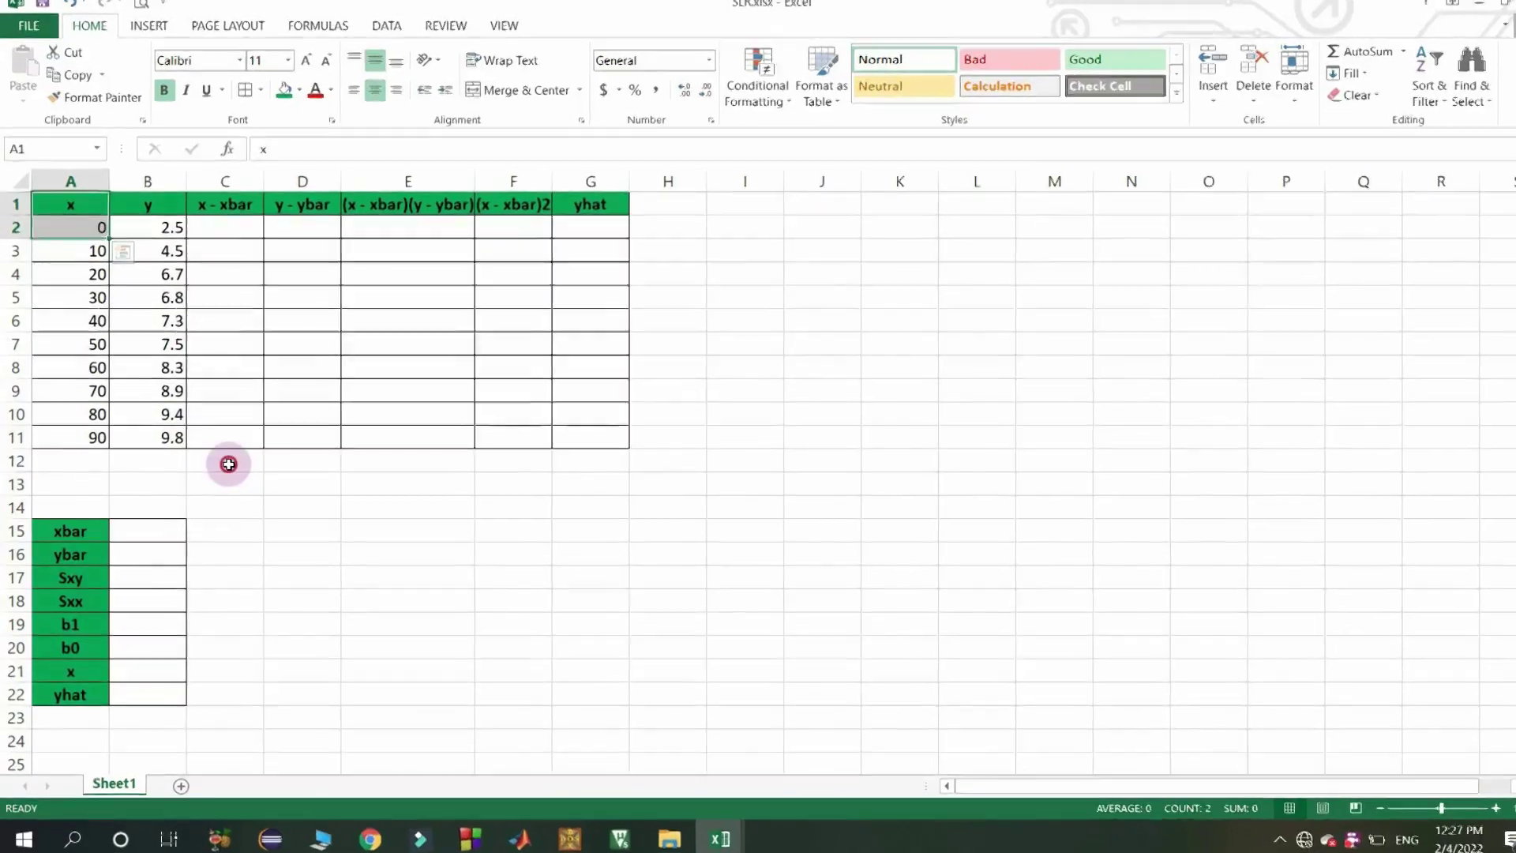
# - Highlight the x values in column A and the y values in column B
pyautogui.click(229, 461)
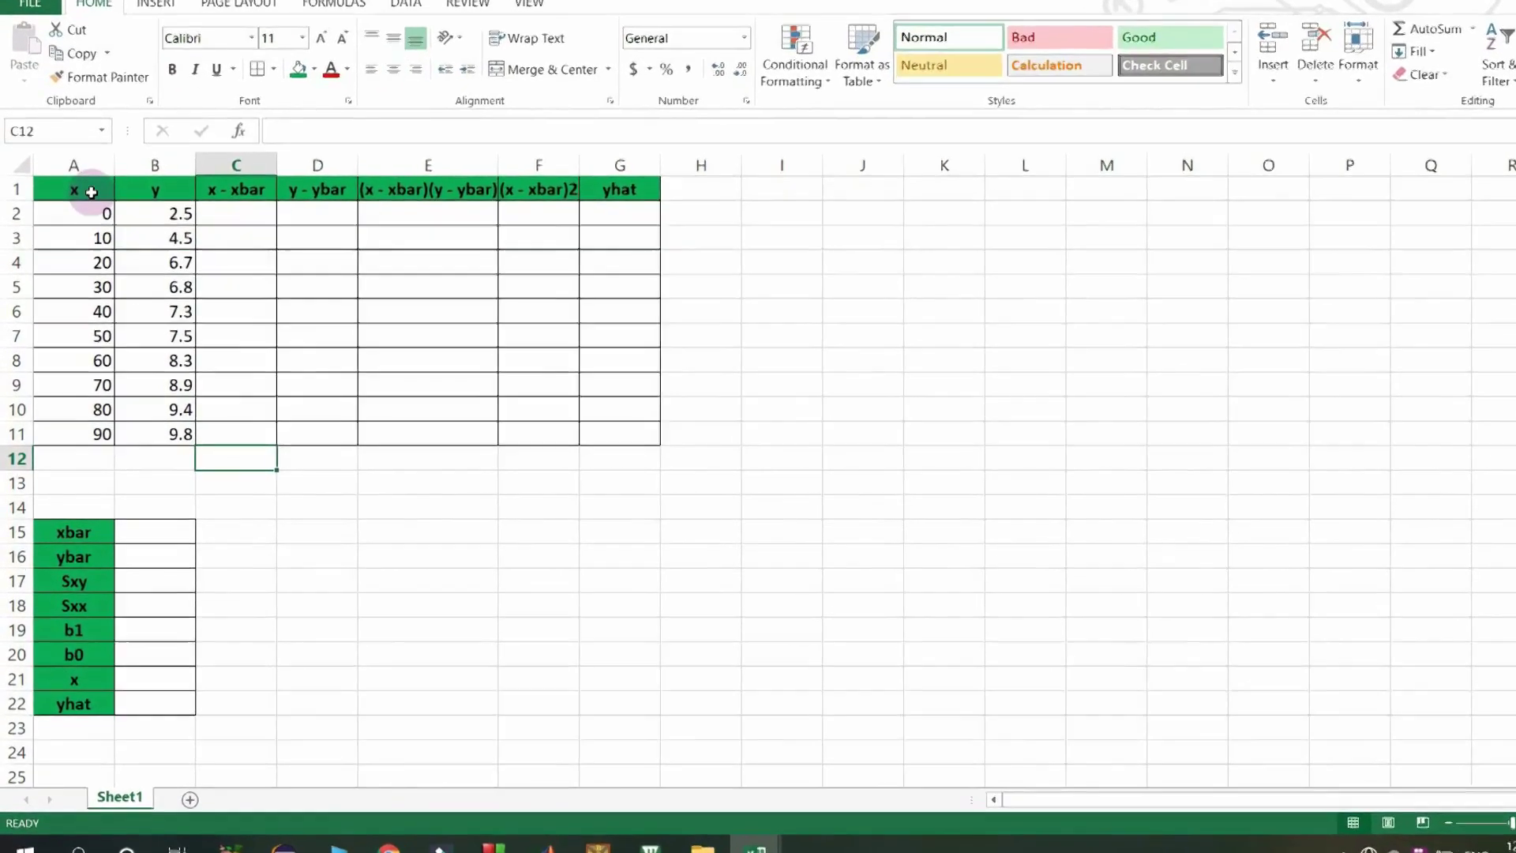
pyautogui.moveTo(94, 202); pyautogui.dragTo(95, 427)
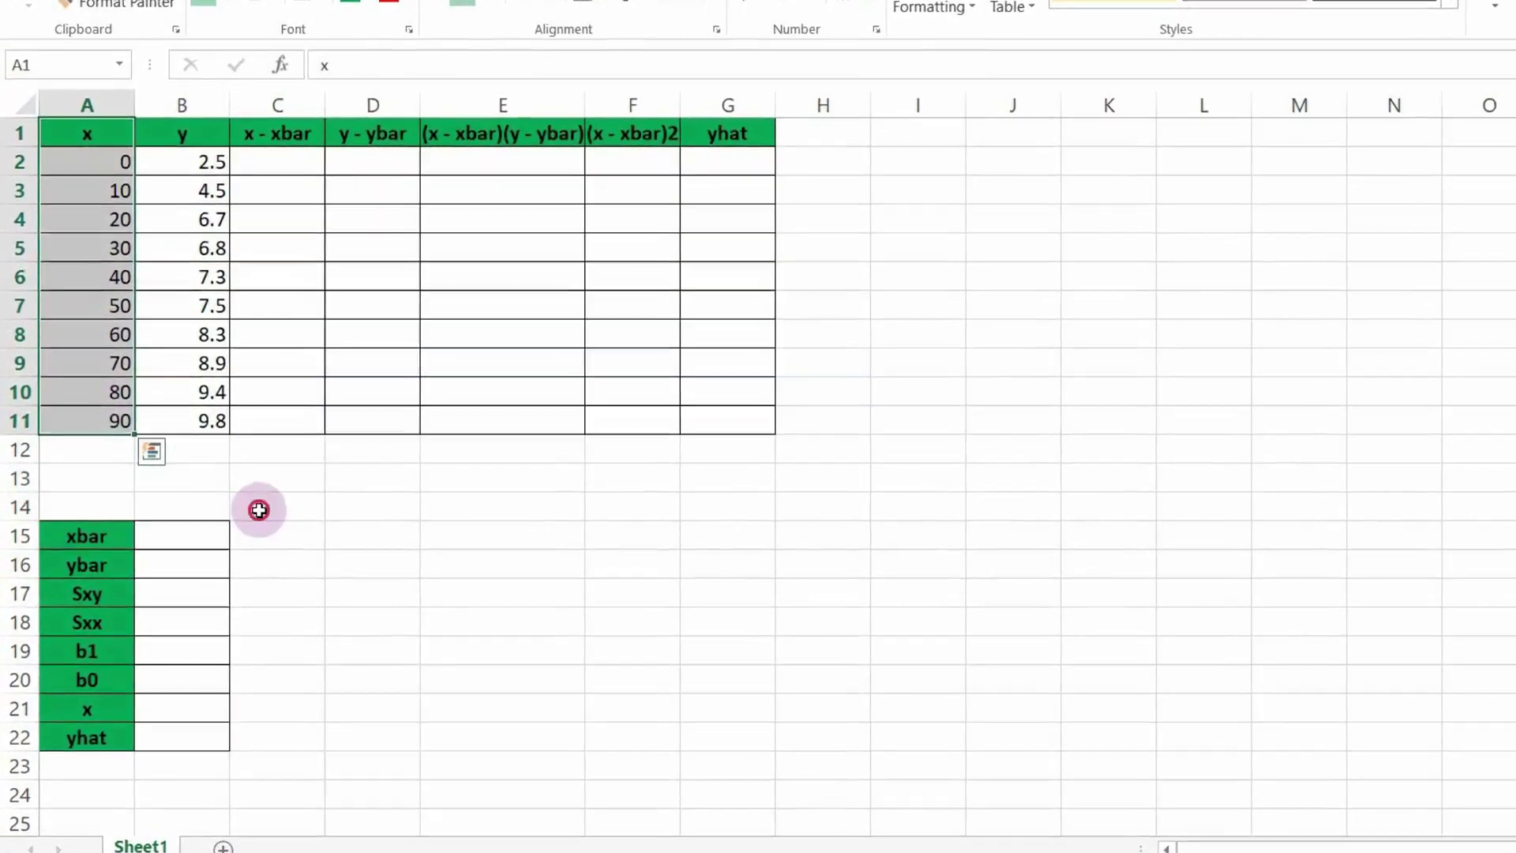
pyautogui.click(268, 507)
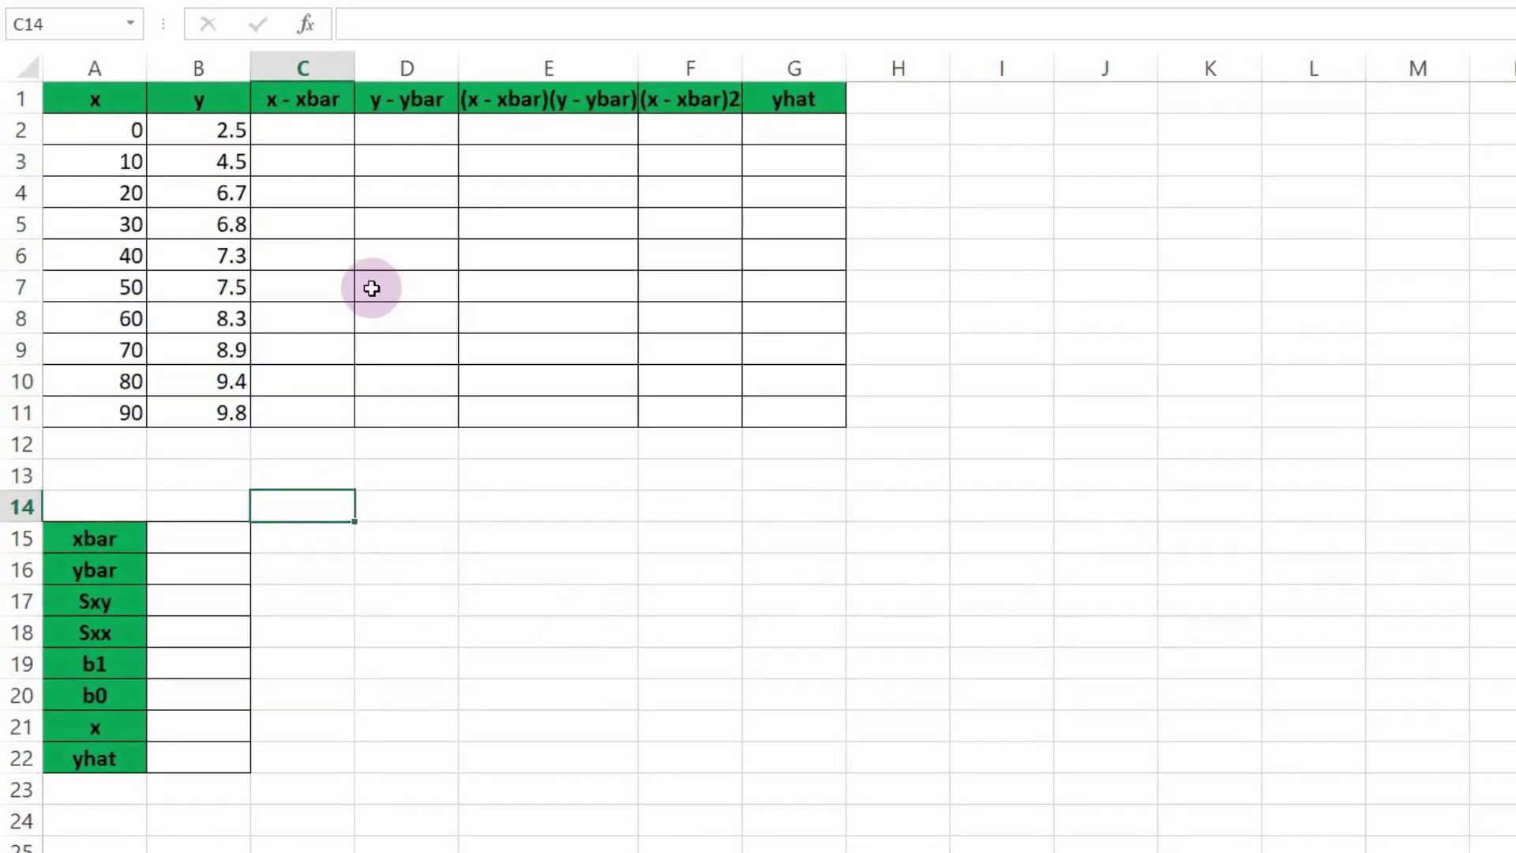
pyautogui.moveTo(198, 87); pyautogui.dragTo(202, 408)
pyautogui.click(321, 522)
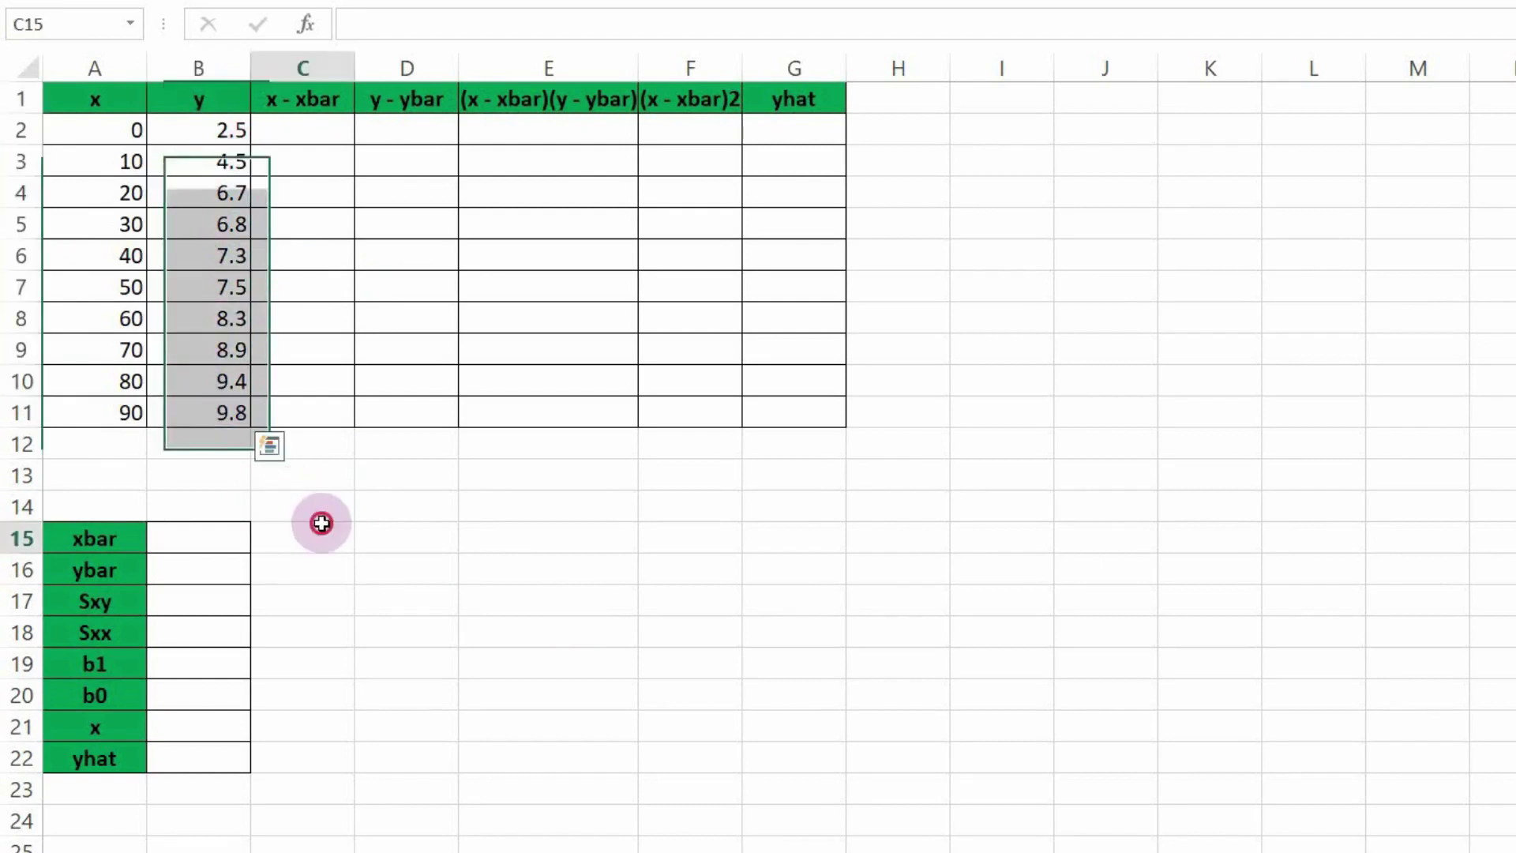
# - Enter =AVERAGE(A2:A11) in B15 and =AVERAGE(B2:B11) in B16
pyautogui.click(209, 535)
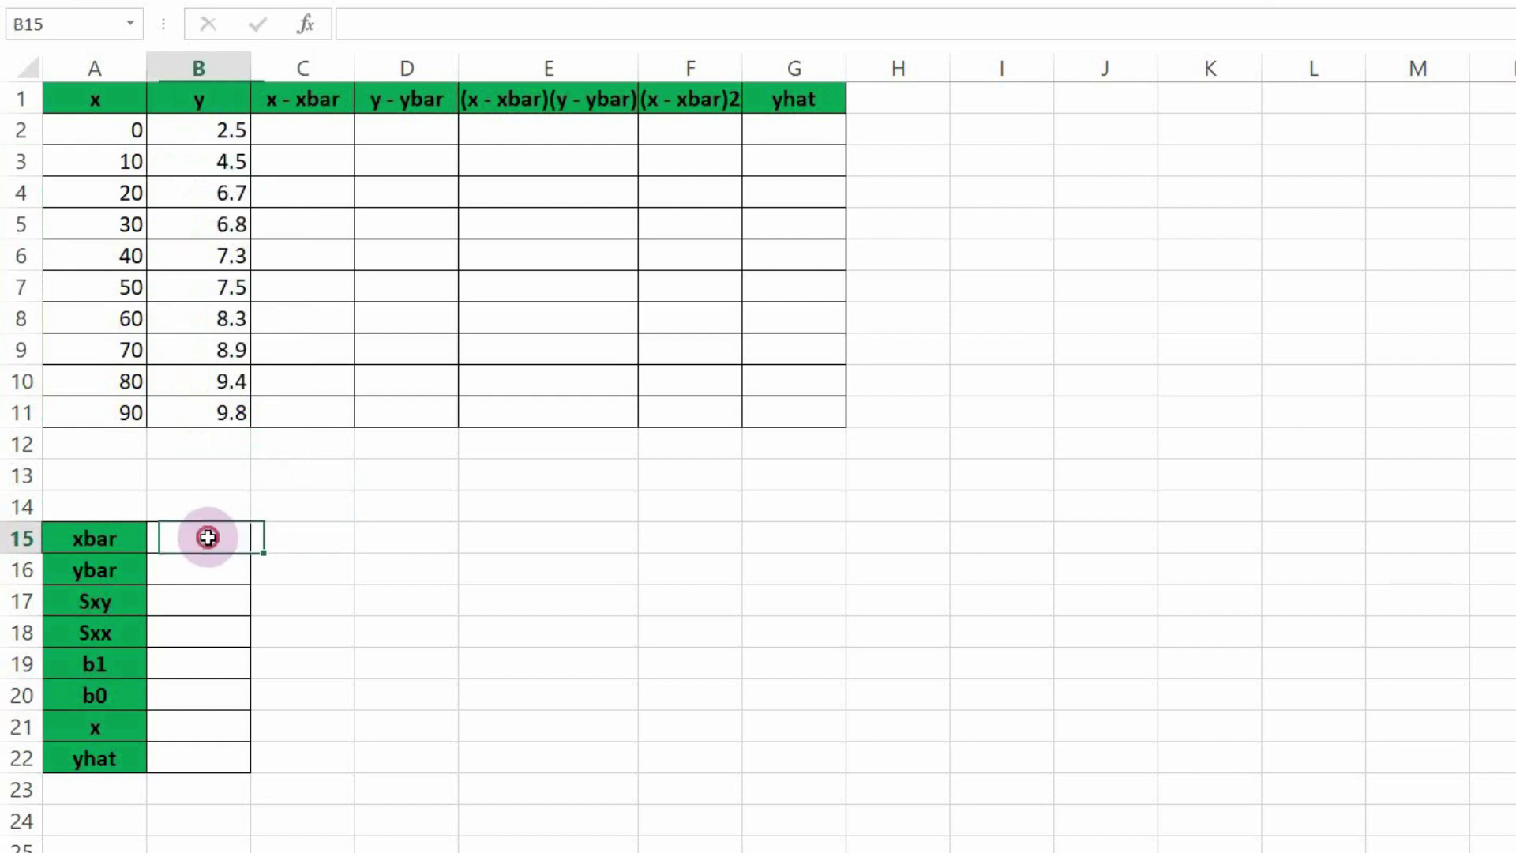
pyautogui.write('=AVERAGE(')
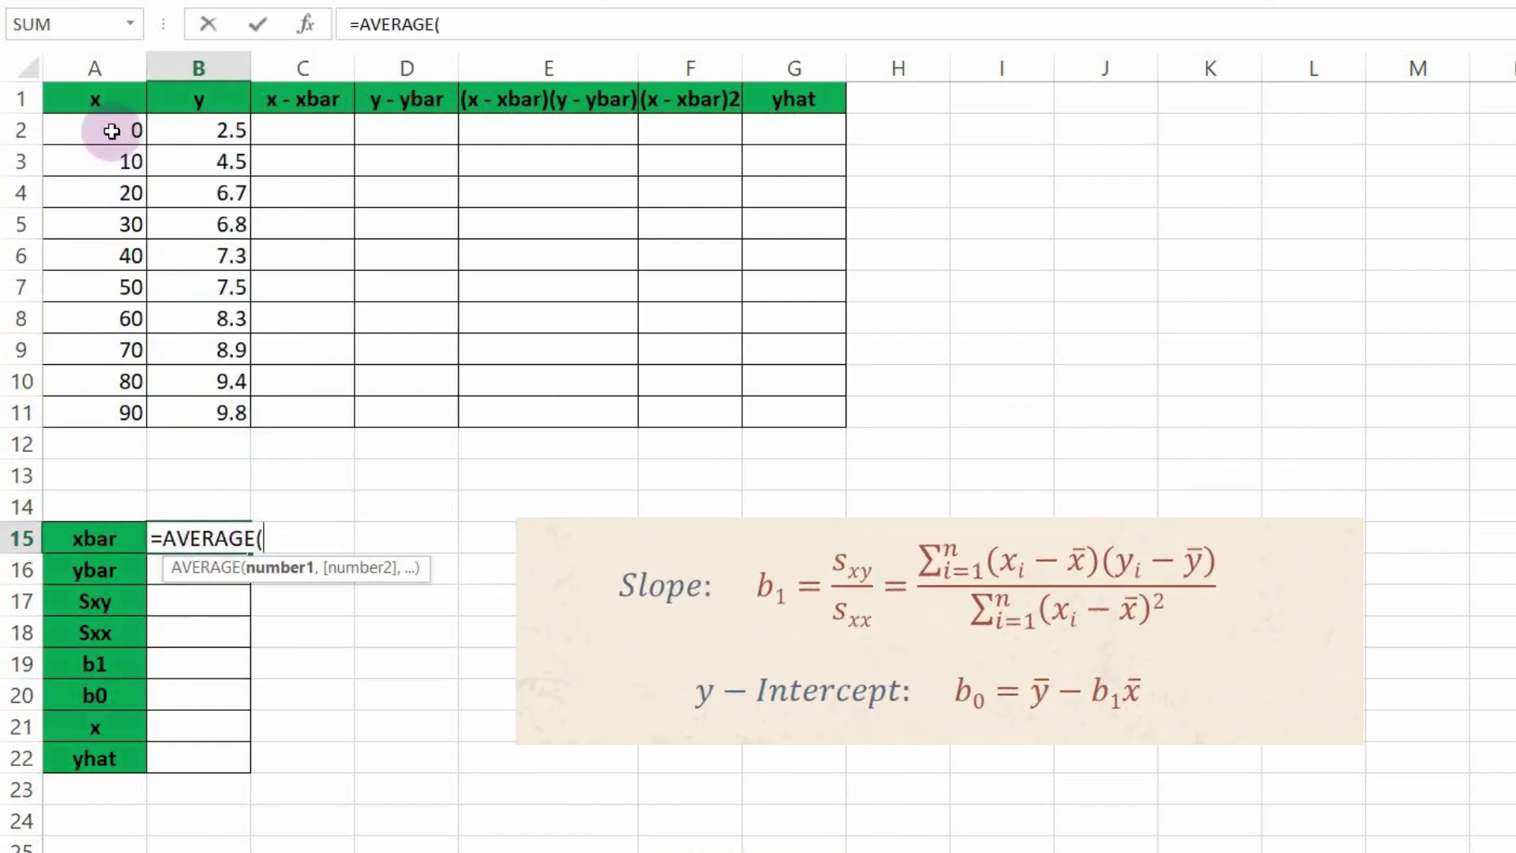
pyautogui.moveTo(115, 130); pyautogui.dragTo(108, 407)
pyautogui.write(')')
pyautogui.press('Return')
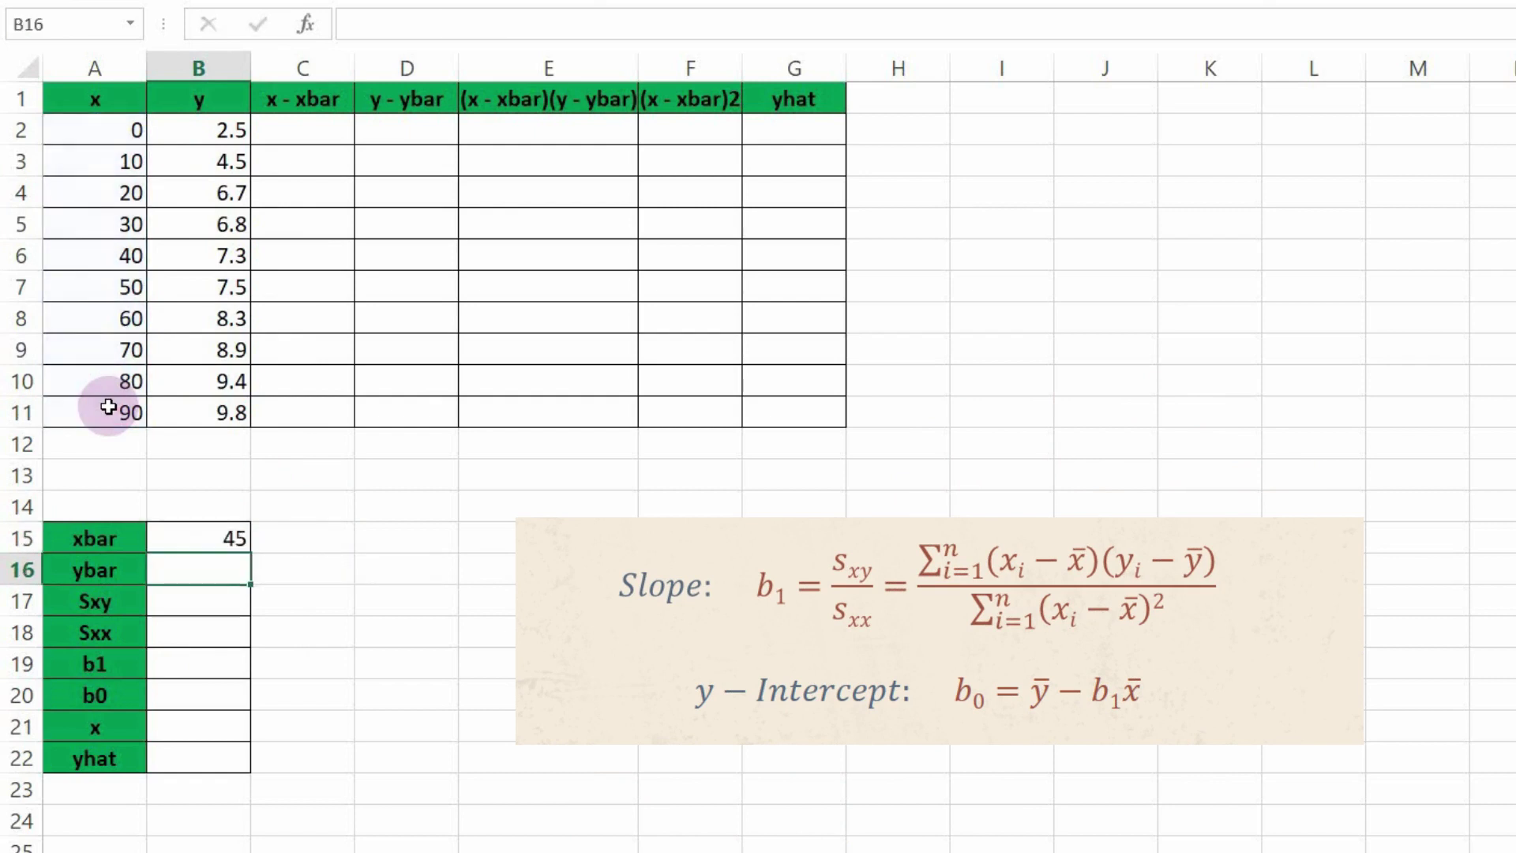
pyautogui.write('=')
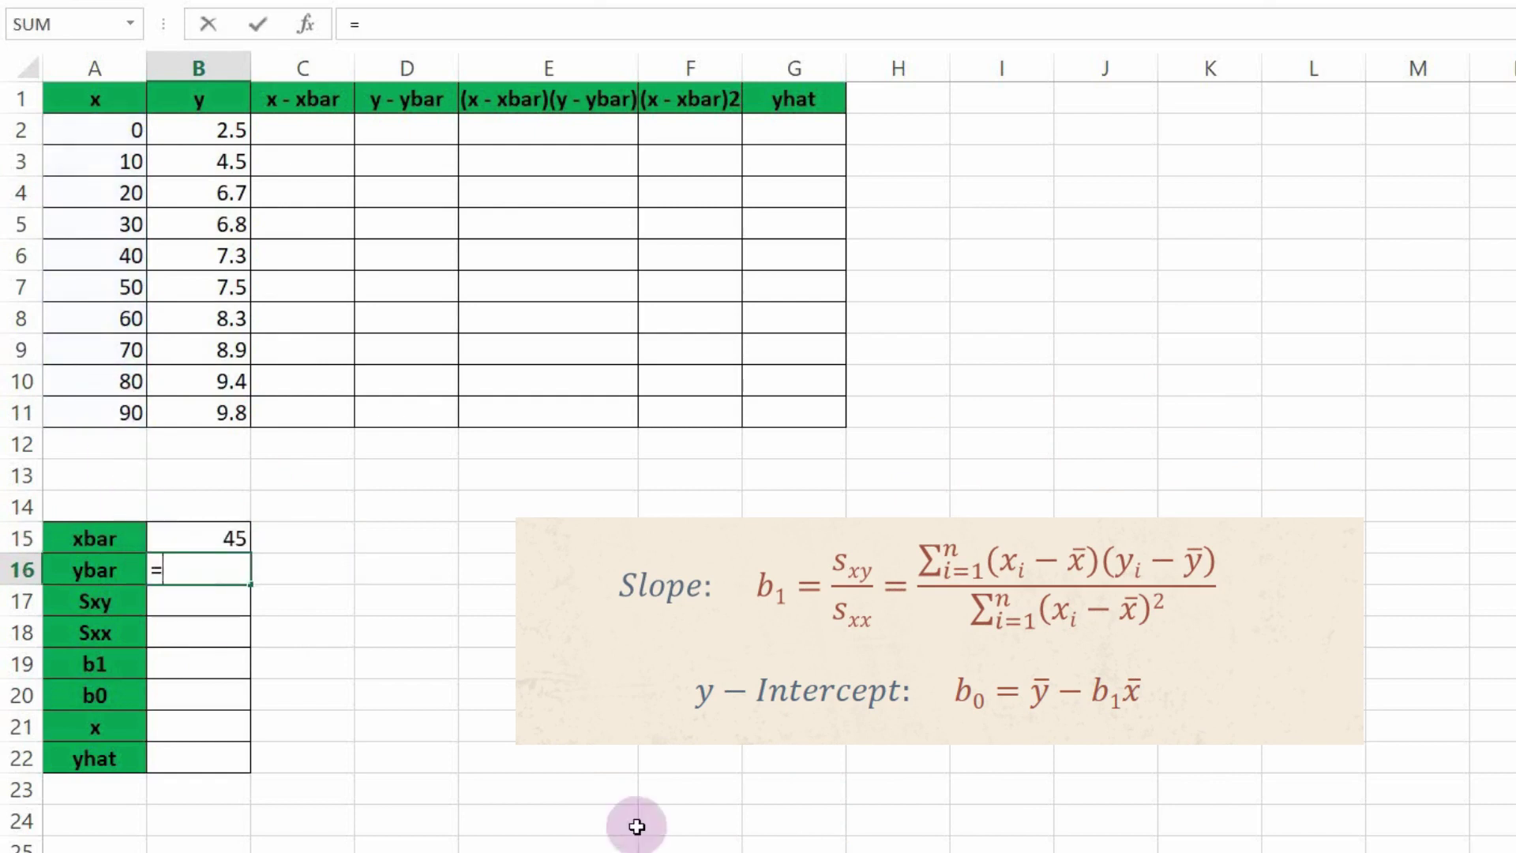
pyautogui.write('AVERAGE(')
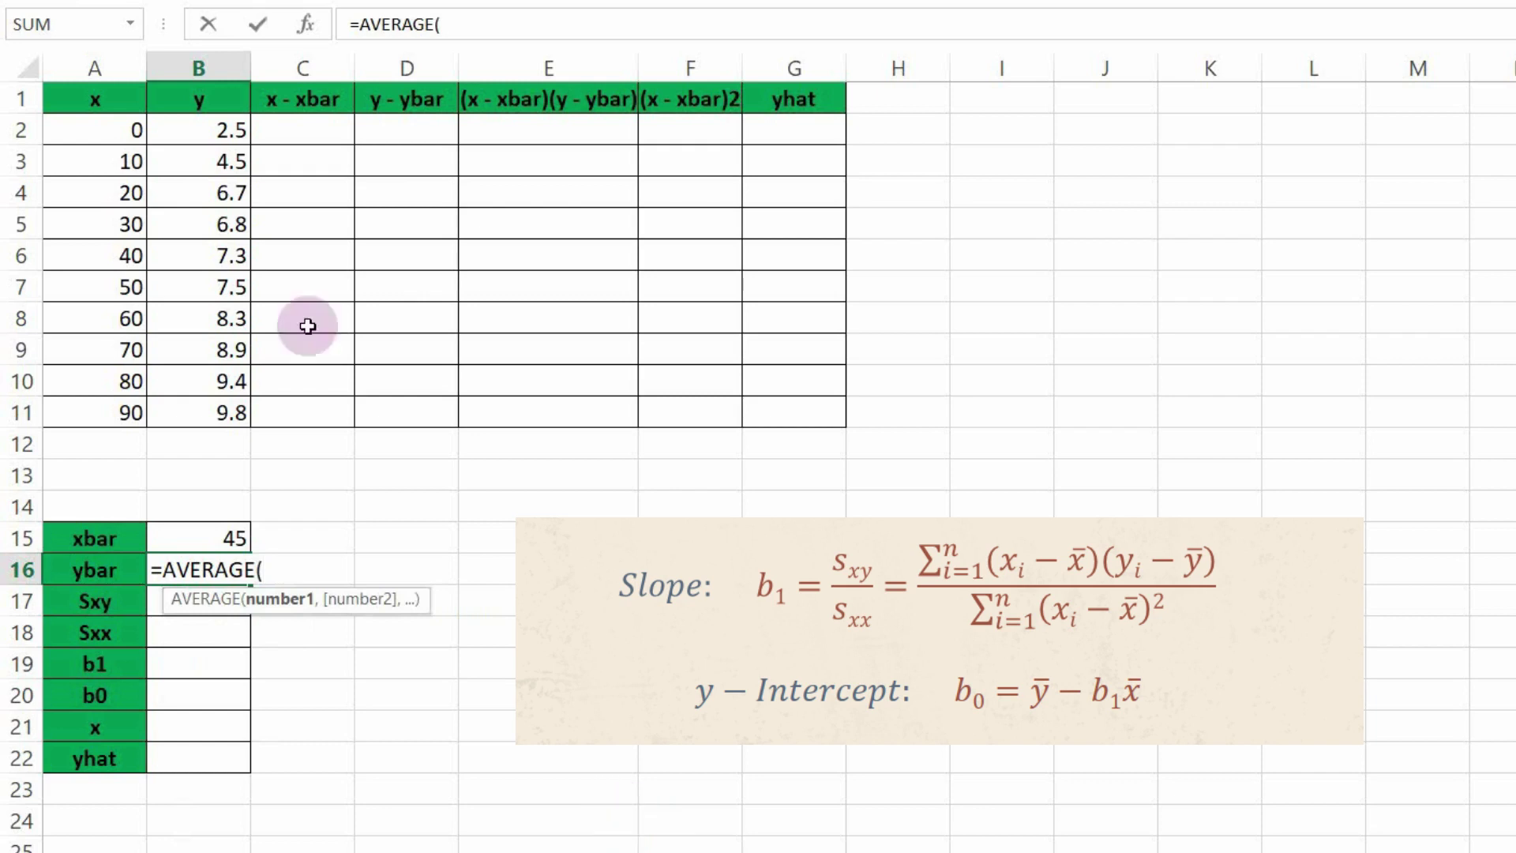
pyautogui.moveTo(197, 132); pyautogui.dragTo(195, 407)
pyautogui.write(')')
pyautogui.press('Return')
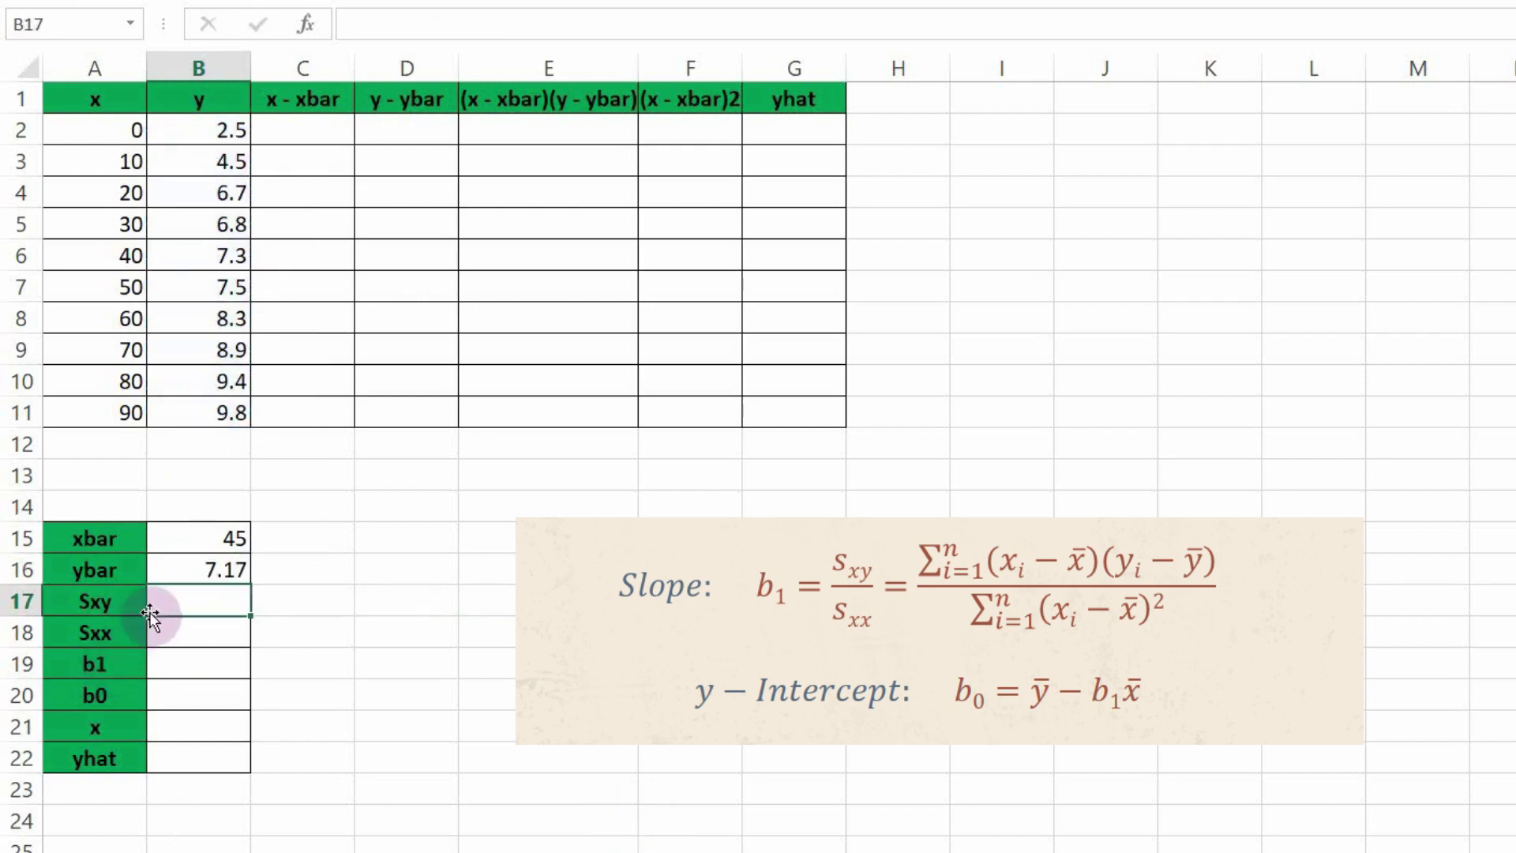
# - Fill C2:C11 with x − xbar using =A2-$B$15
pyautogui.click(329, 130)
pyautogui.write('=')
pyautogui.click(111, 132)
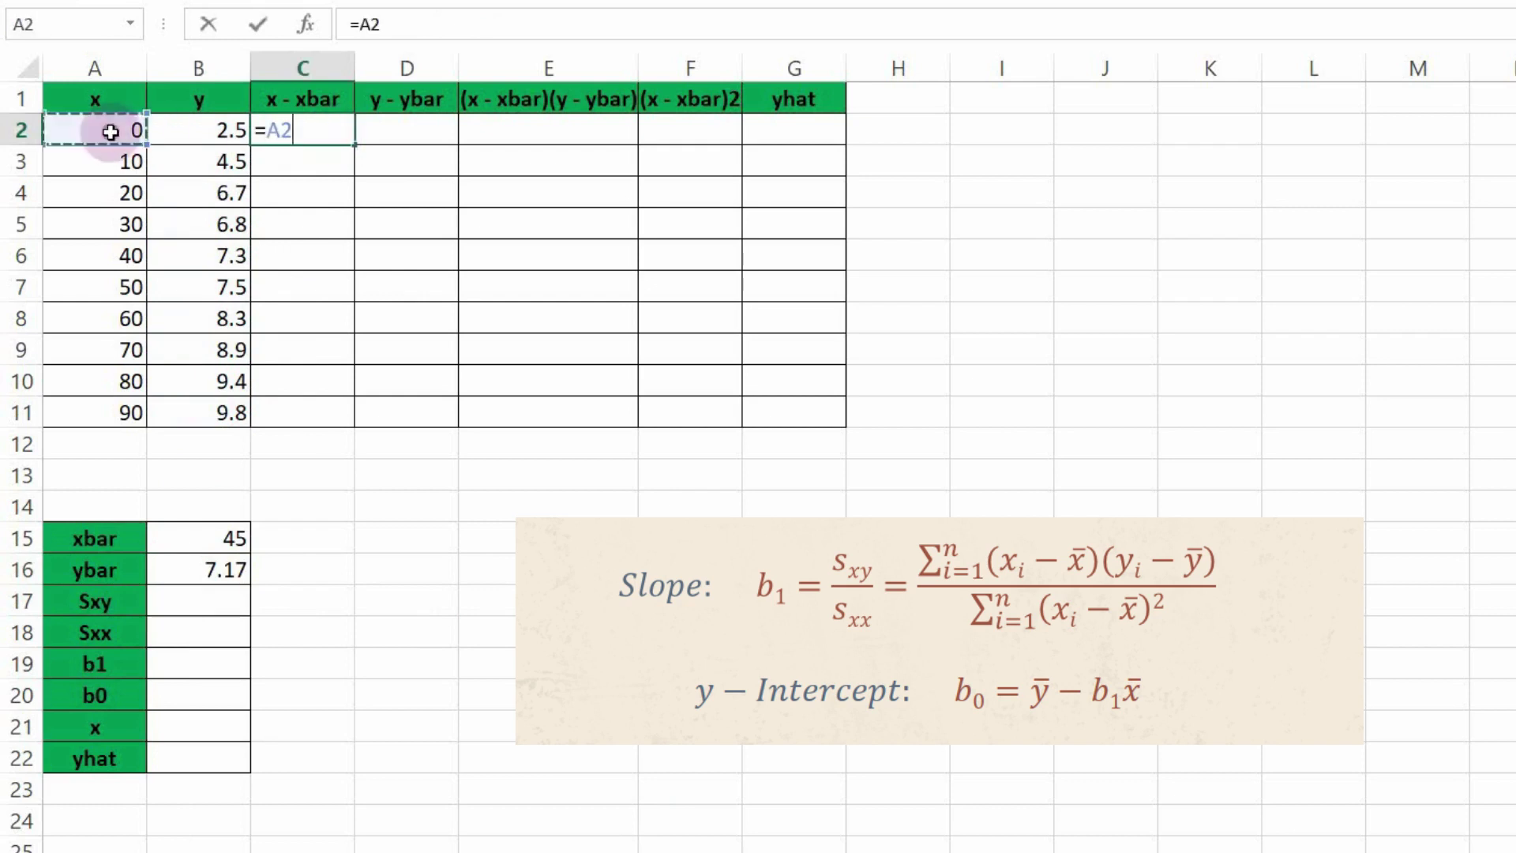
pyautogui.write('-')
pyautogui.click(198, 546)
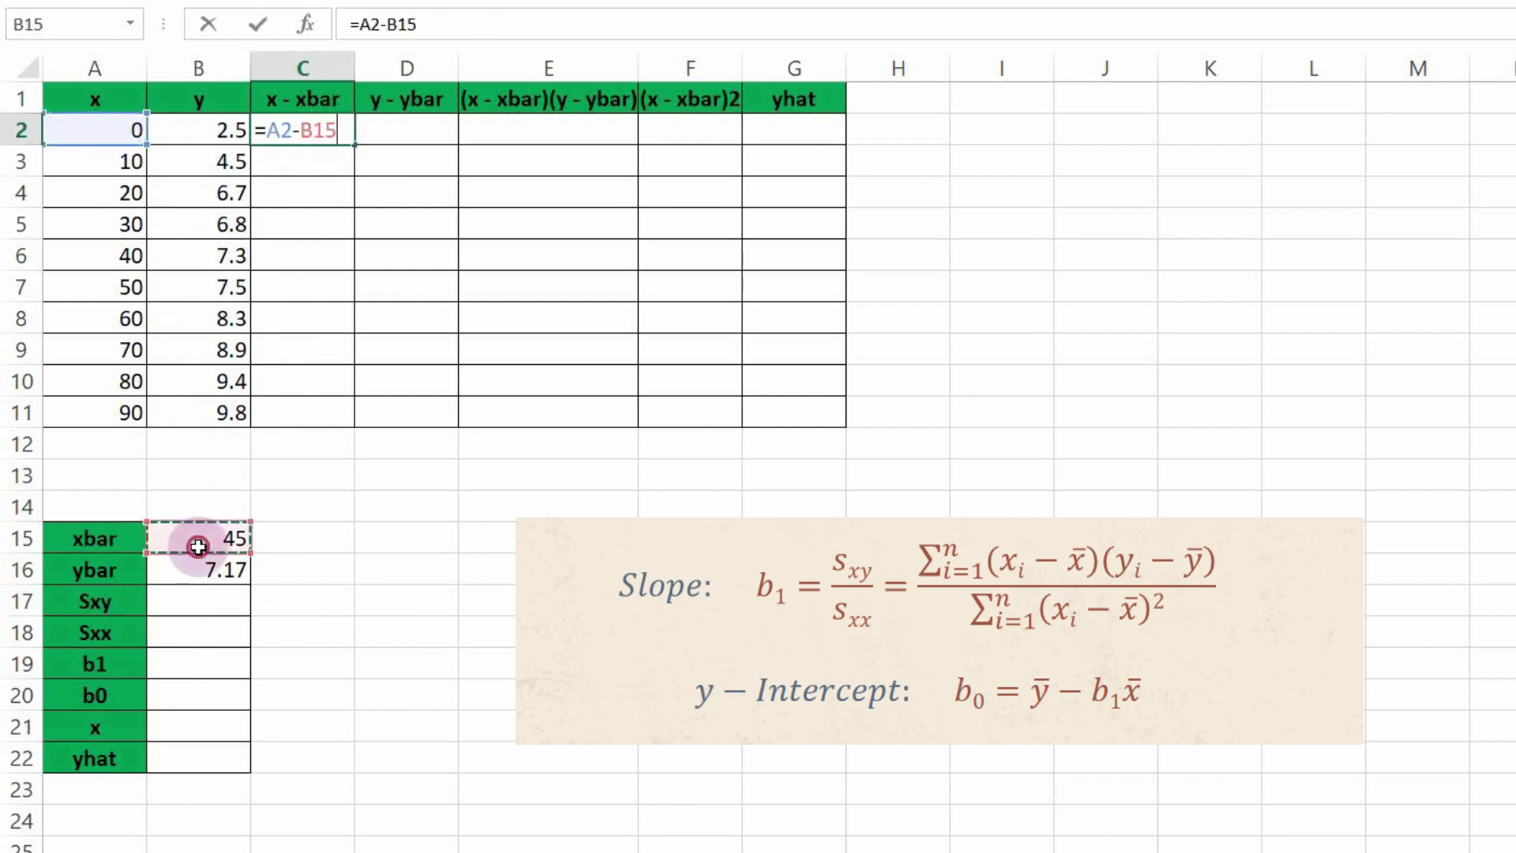
pyautogui.press('F4')
pyautogui.press('Return')
pyautogui.click(316, 131)
pyautogui.moveTo(353, 144); pyautogui.dragTo(338, 418)
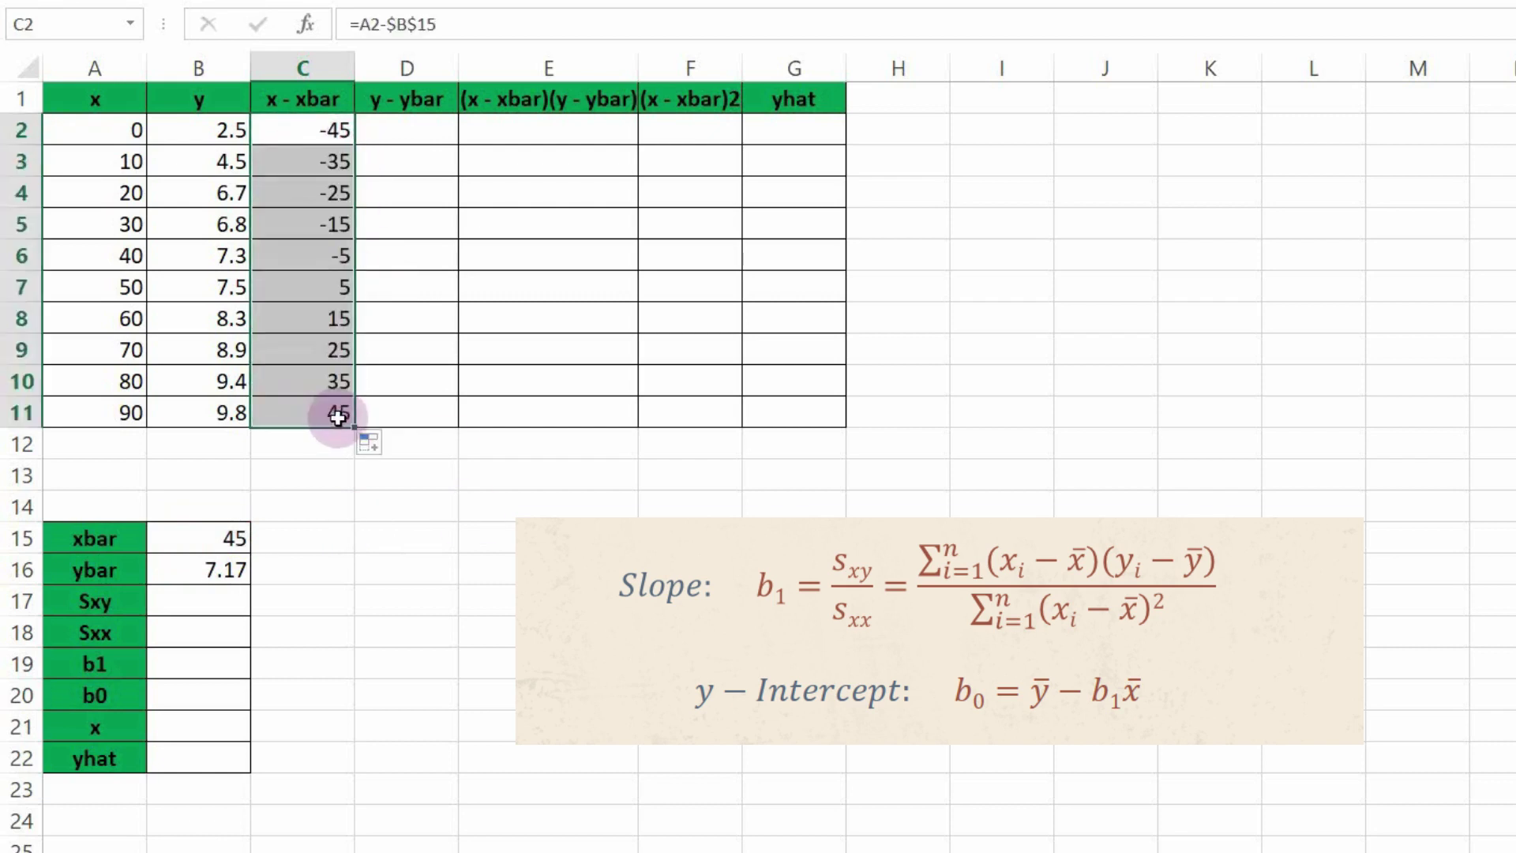
# - Fill D2:D11 with y − ybar using =B2-$B$16
pyautogui.click(403, 128)
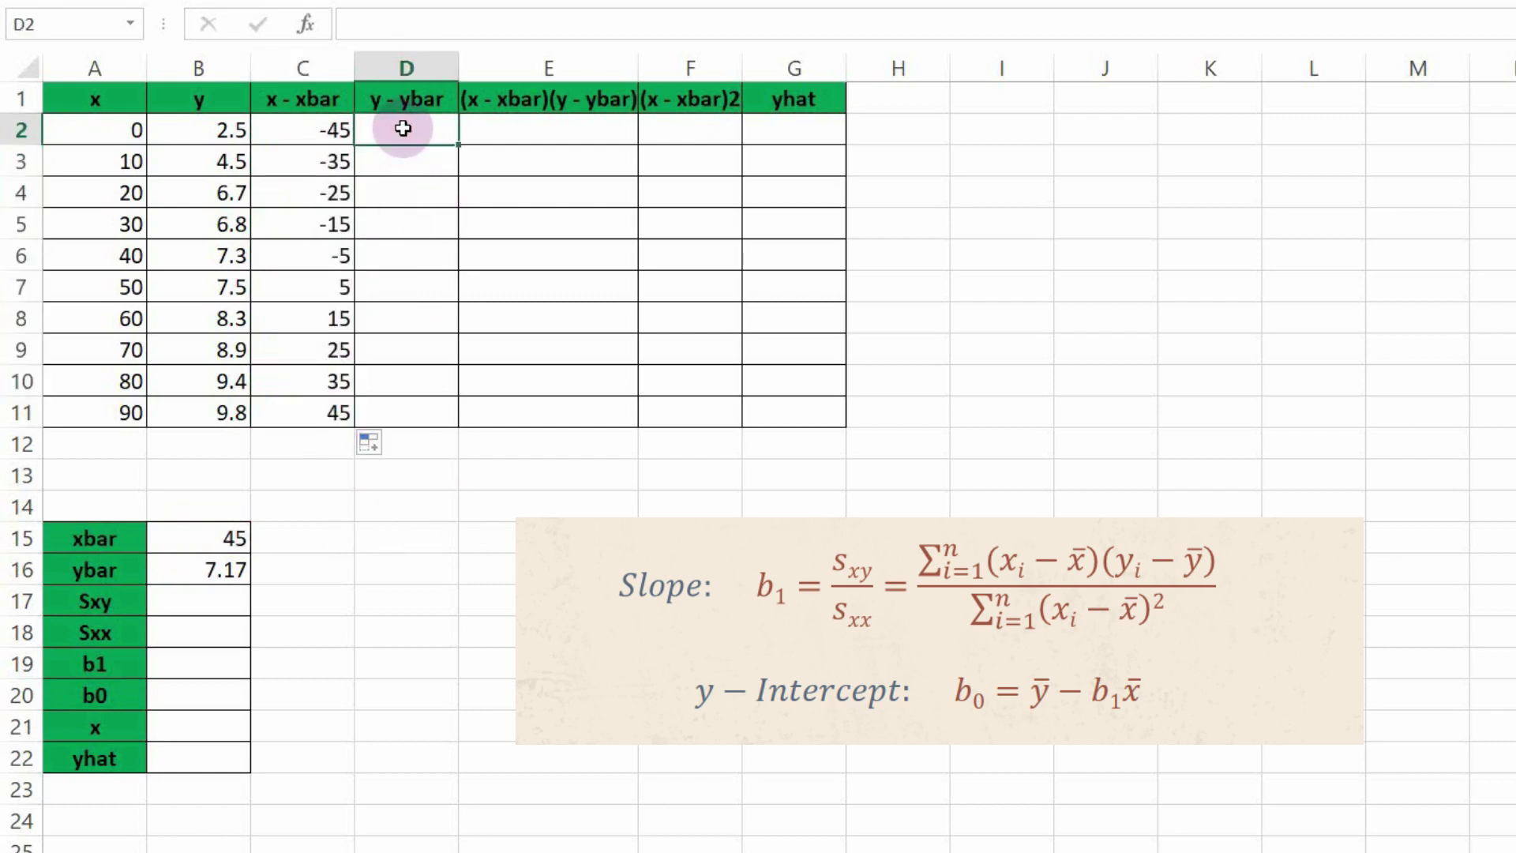
pyautogui.write('=')
pyautogui.click(227, 131)
pyautogui.write('-')
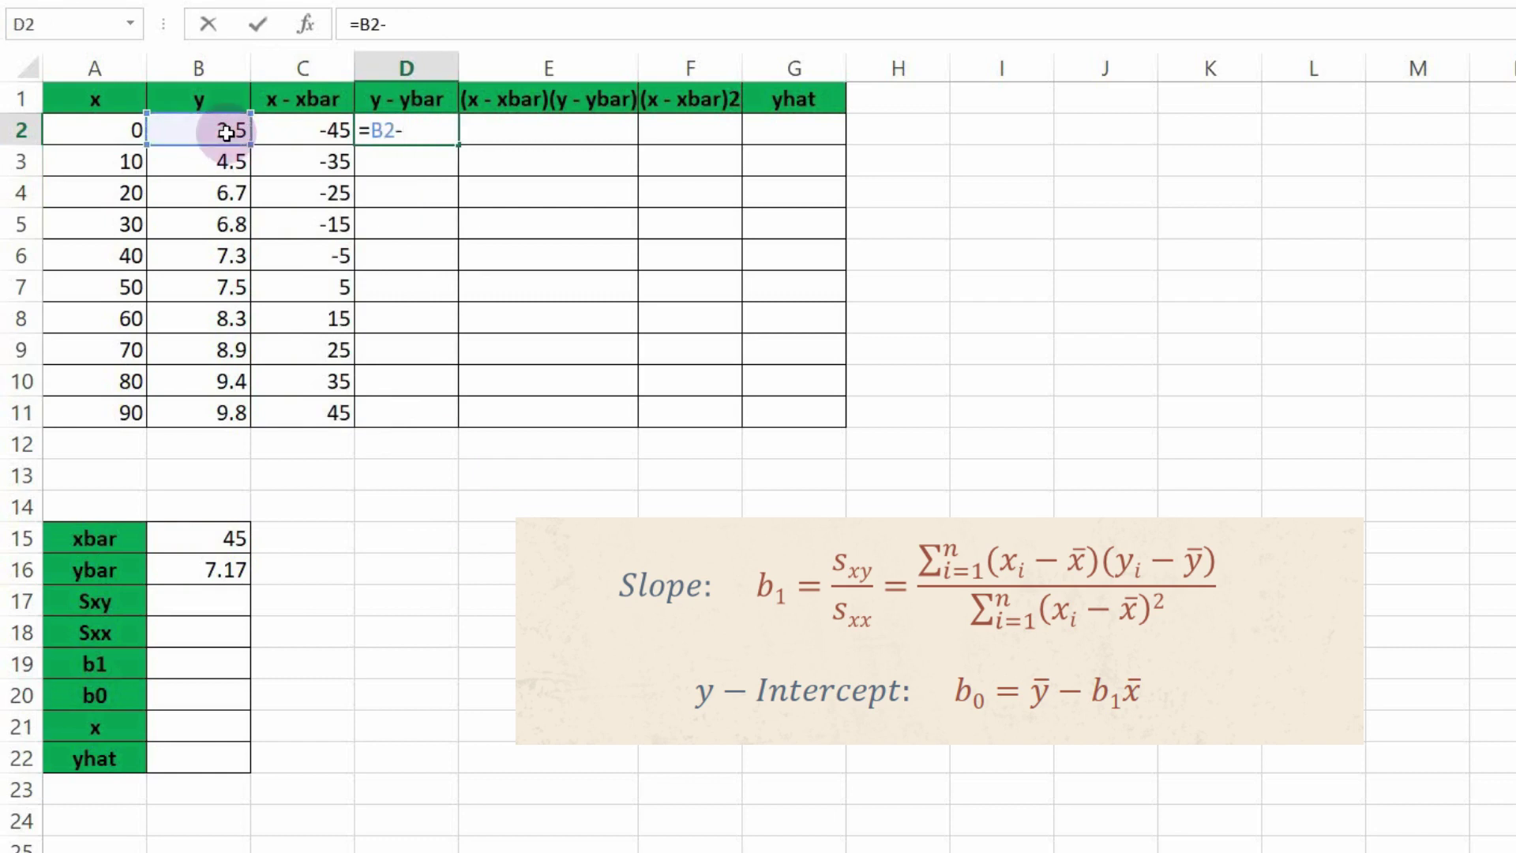
pyautogui.click(207, 568)
pyautogui.press('F4')
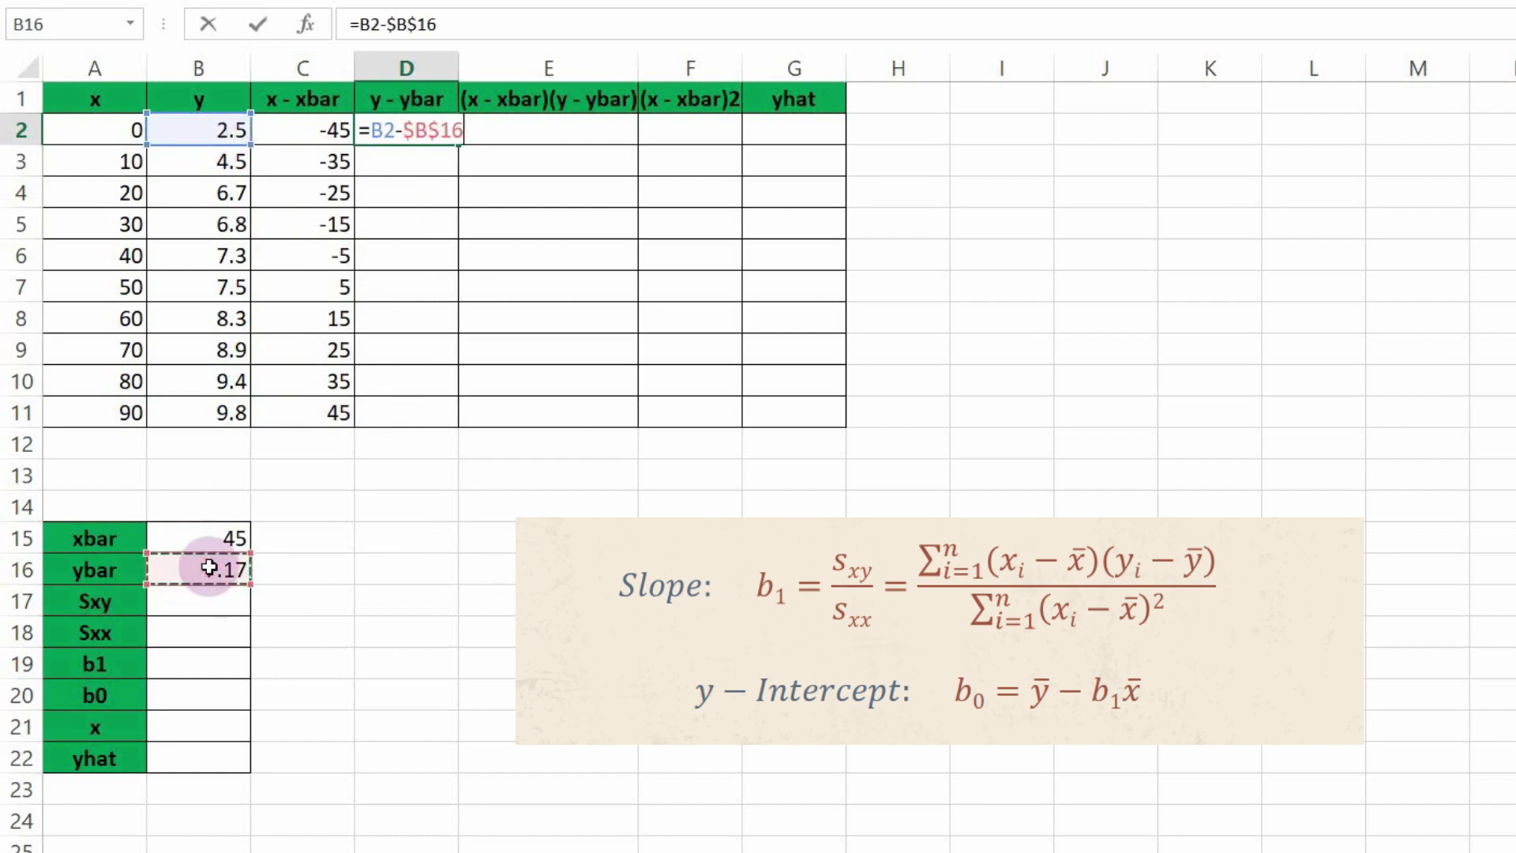
pyautogui.press('Return')
pyautogui.click(430, 136)
pyautogui.moveTo(458, 144); pyautogui.dragTo(460, 414)
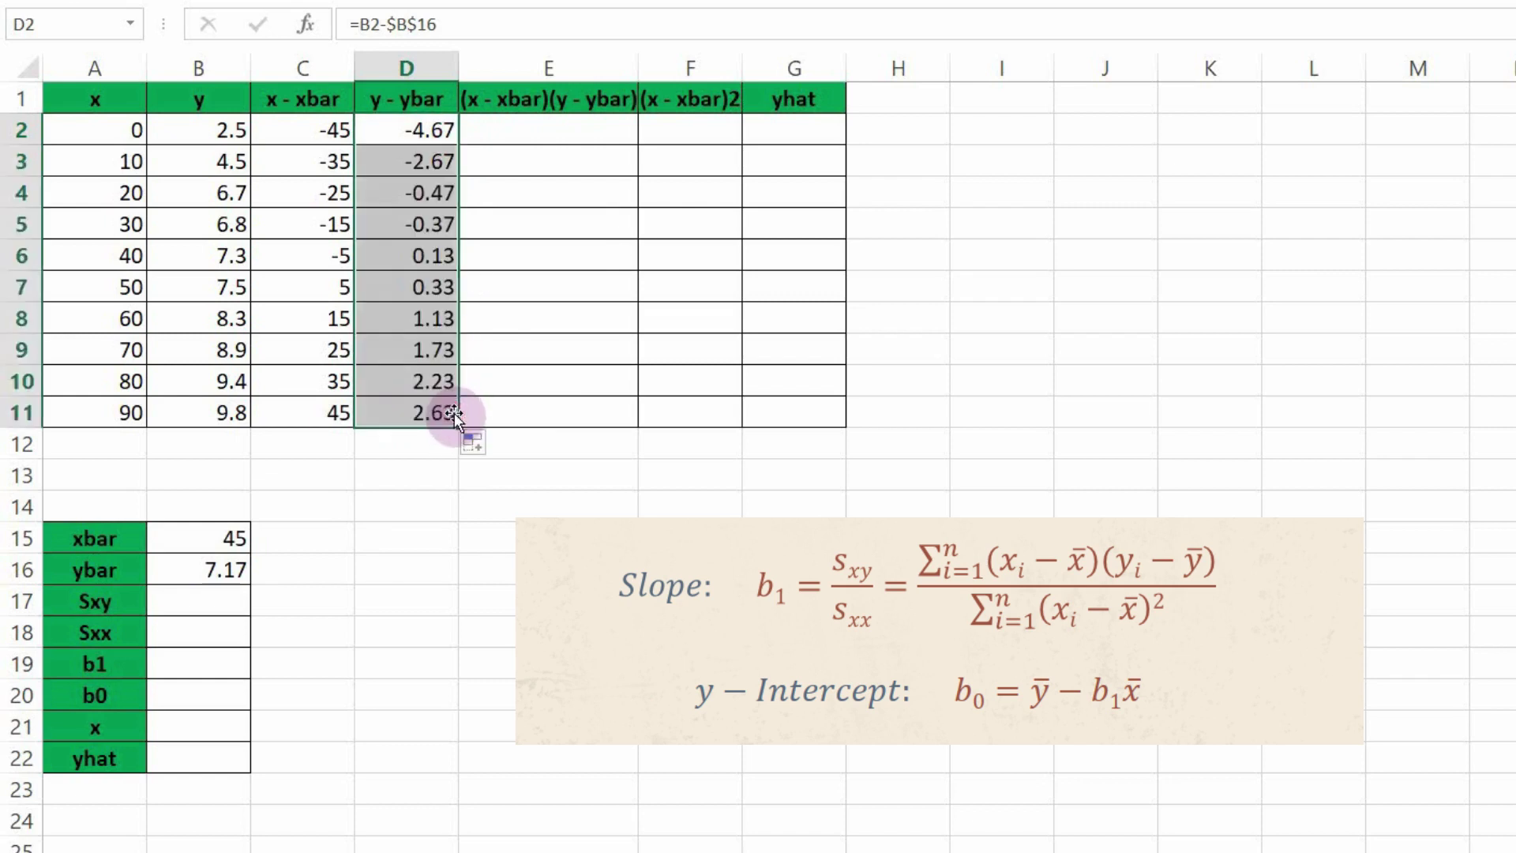
# - Fill E2:E11 with the deviation products using =C2*D2
pyautogui.click(548, 136)
pyautogui.write('=')
pyautogui.click(315, 130)
pyautogui.write('*')
pyautogui.click(413, 129)
pyautogui.press('Return')
pyautogui.click(600, 129)
pyautogui.moveTo(637, 145); pyautogui.dragTo(665, 413)
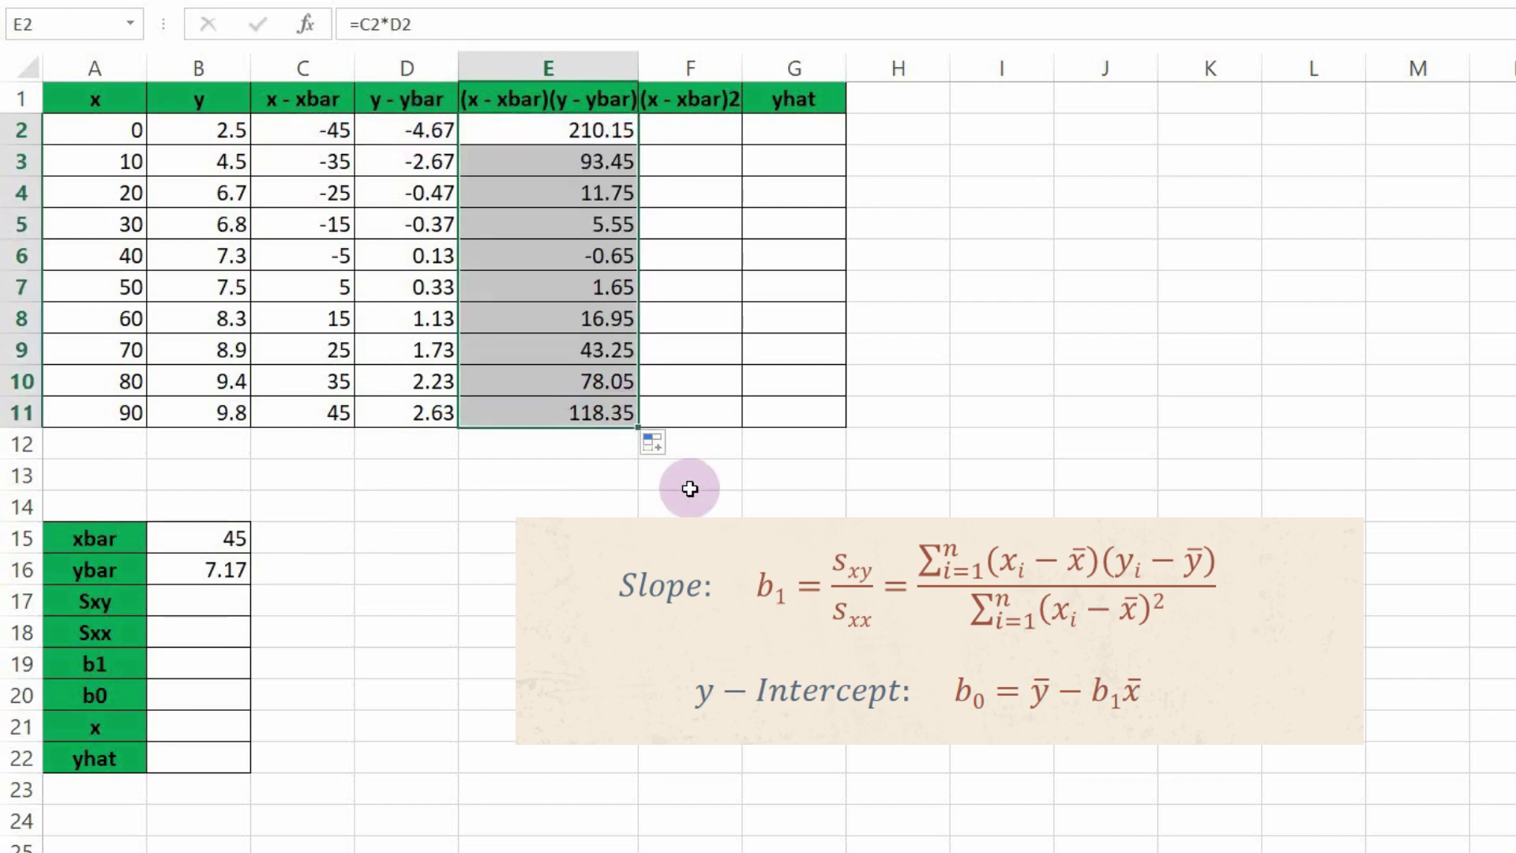
# - Fill F2:F11 with squared x deviations using =C2*C2
pyautogui.click(701, 129)
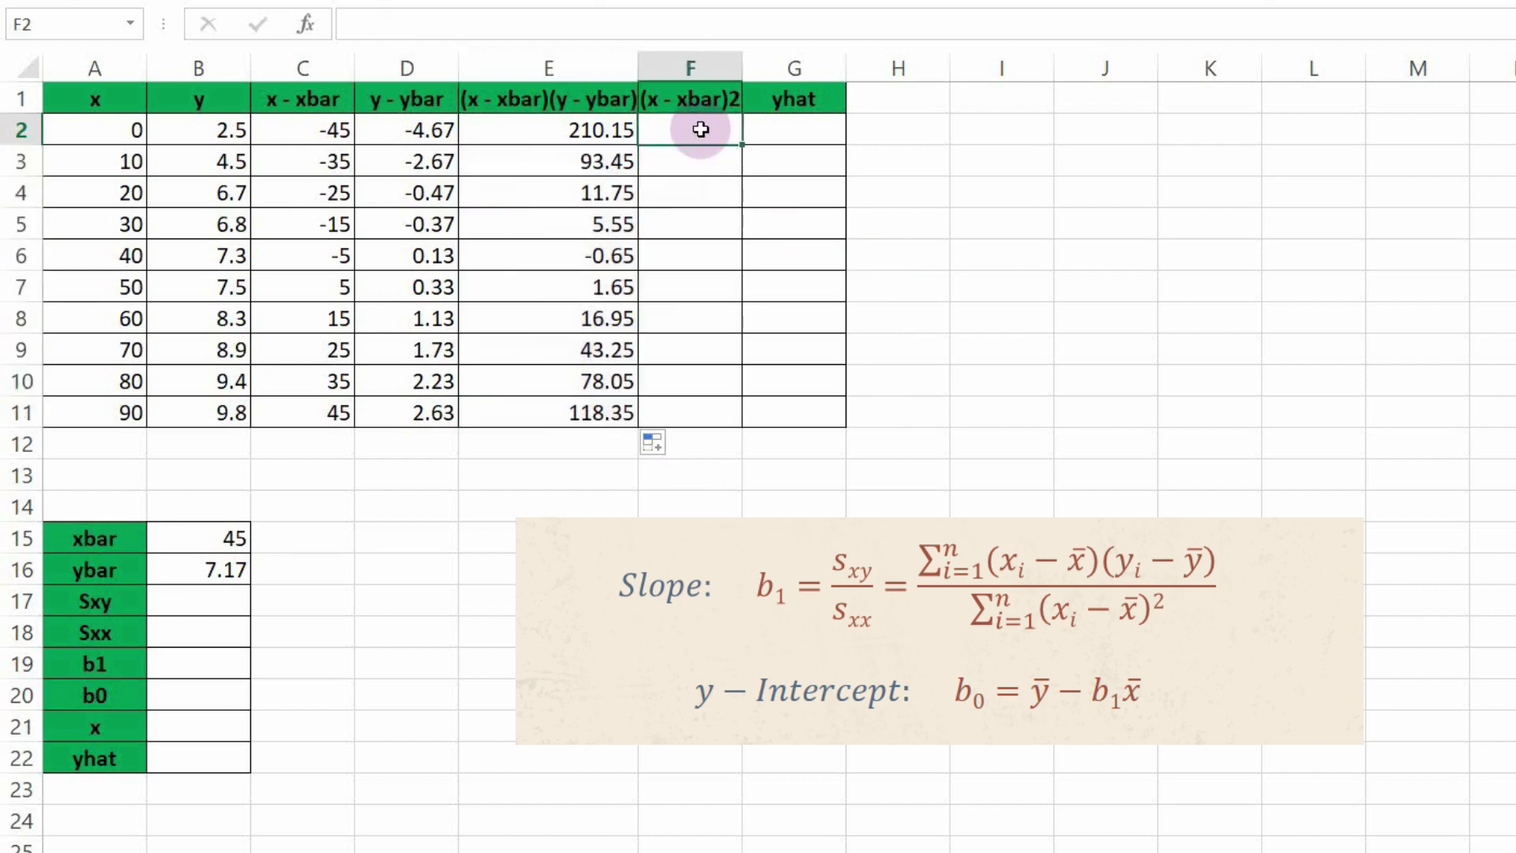
pyautogui.write('=')
pyautogui.click(315, 136)
pyautogui.write('*')
pyautogui.click(315, 137)
pyautogui.press('Return')
pyautogui.click(735, 132)
pyautogui.moveTo(735, 132); pyautogui.dragTo(738, 511)
pyautogui.click(738, 511)
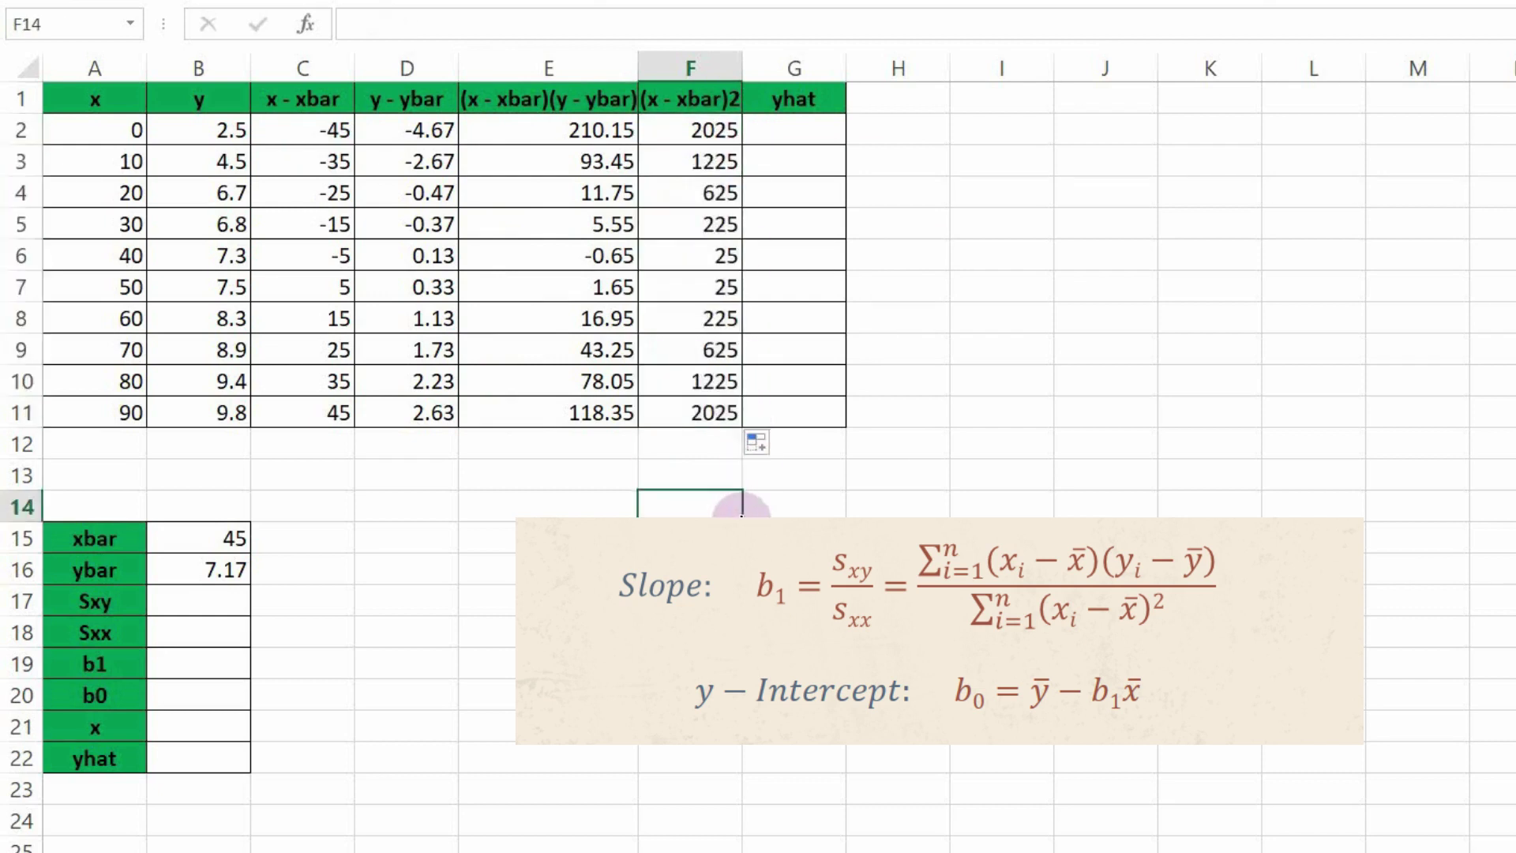
# - Compute Sxy in B17 as =SUM(E2:E11), giving 578.5
pyautogui.click(116, 607)
pyautogui.click(185, 606)
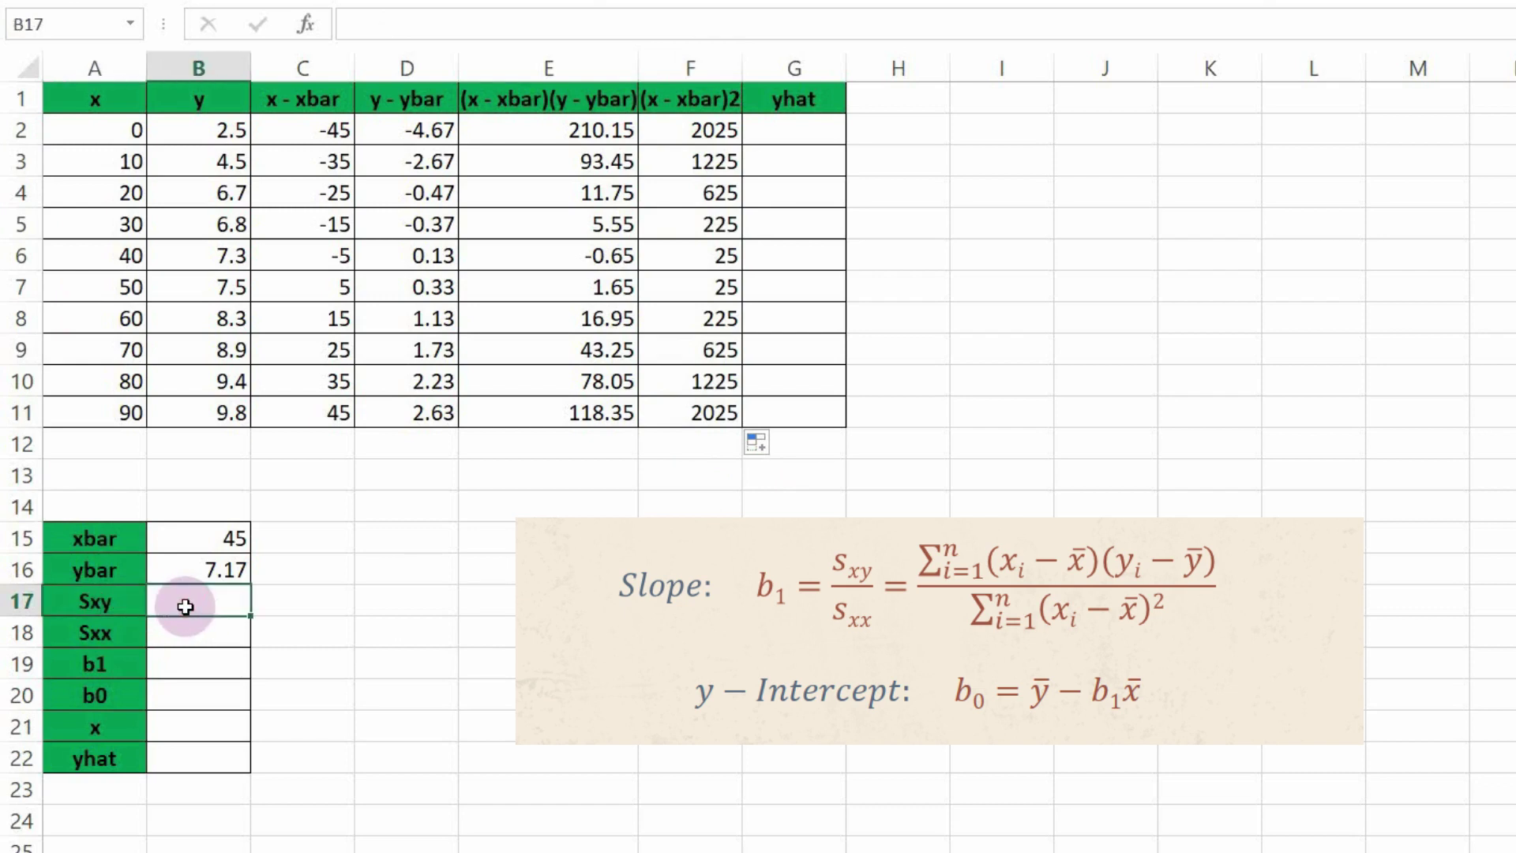
pyautogui.write('=SU')
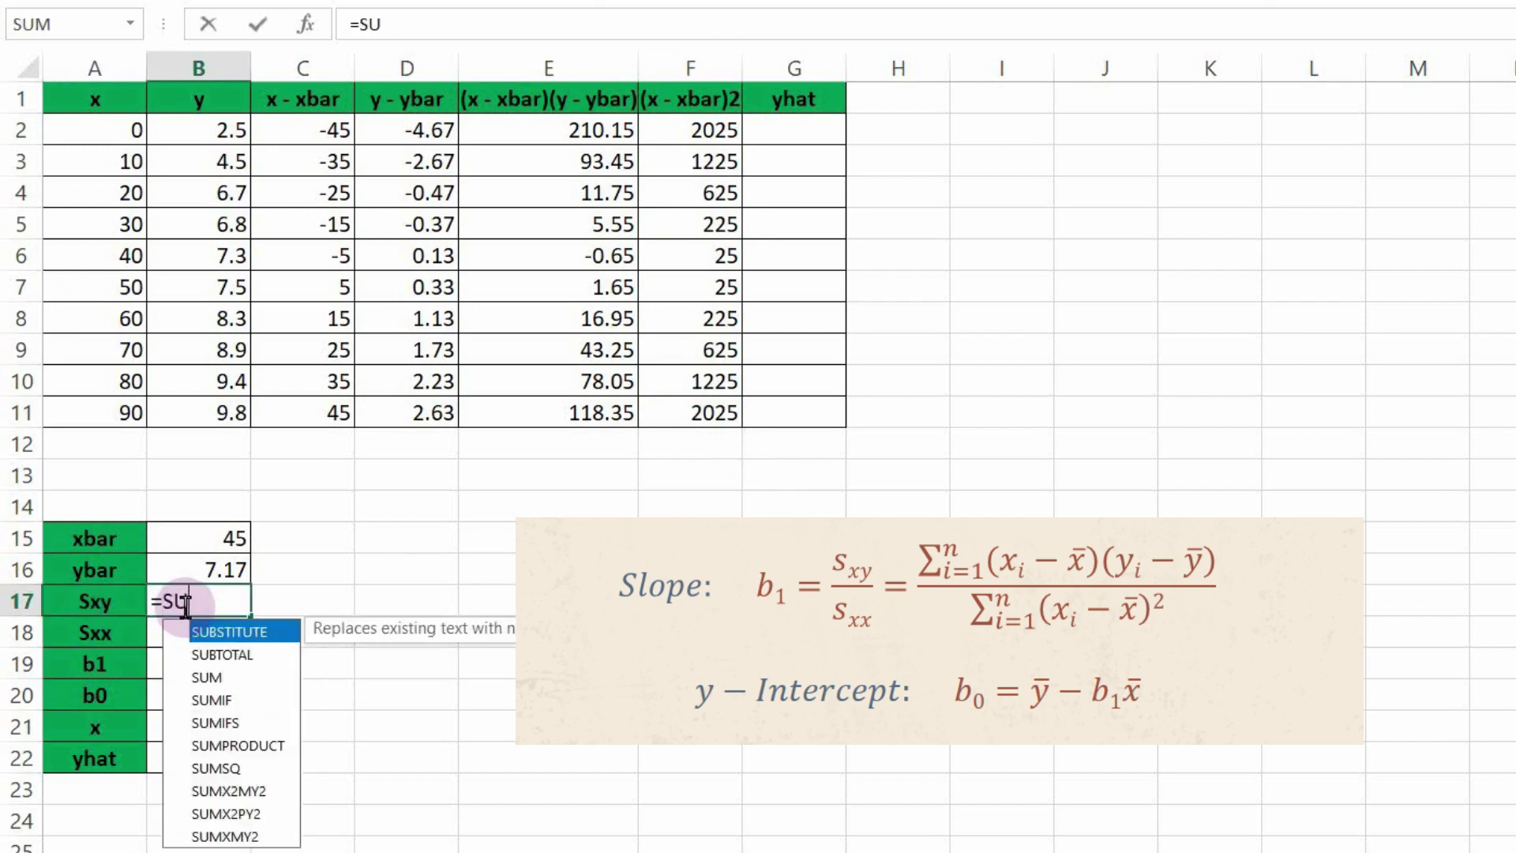
pyautogui.write('M(')
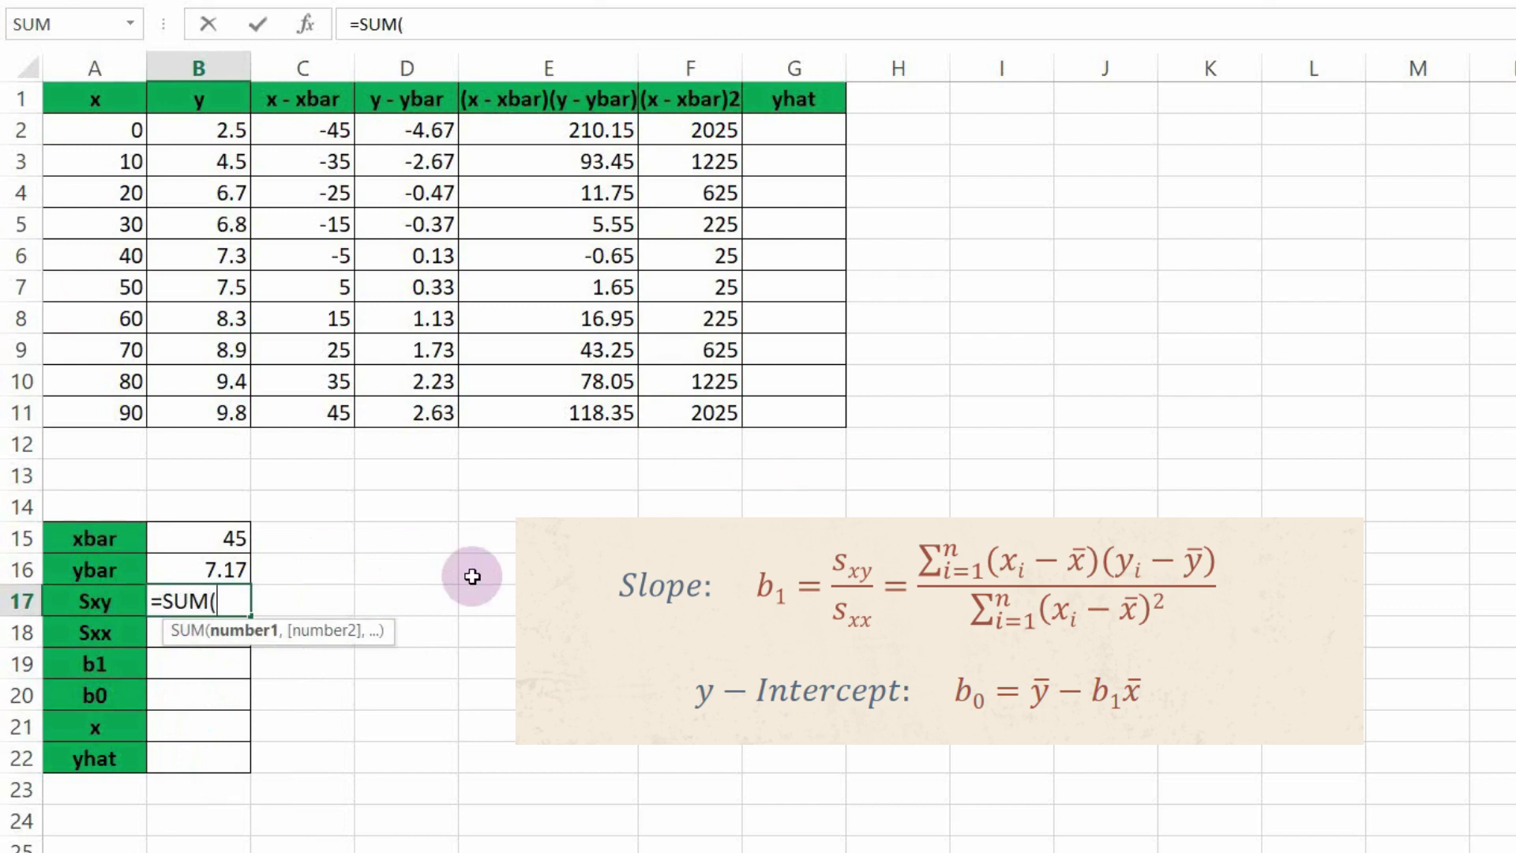
pyautogui.moveTo(568, 128); pyautogui.dragTo(562, 407)
pyautogui.write(')')
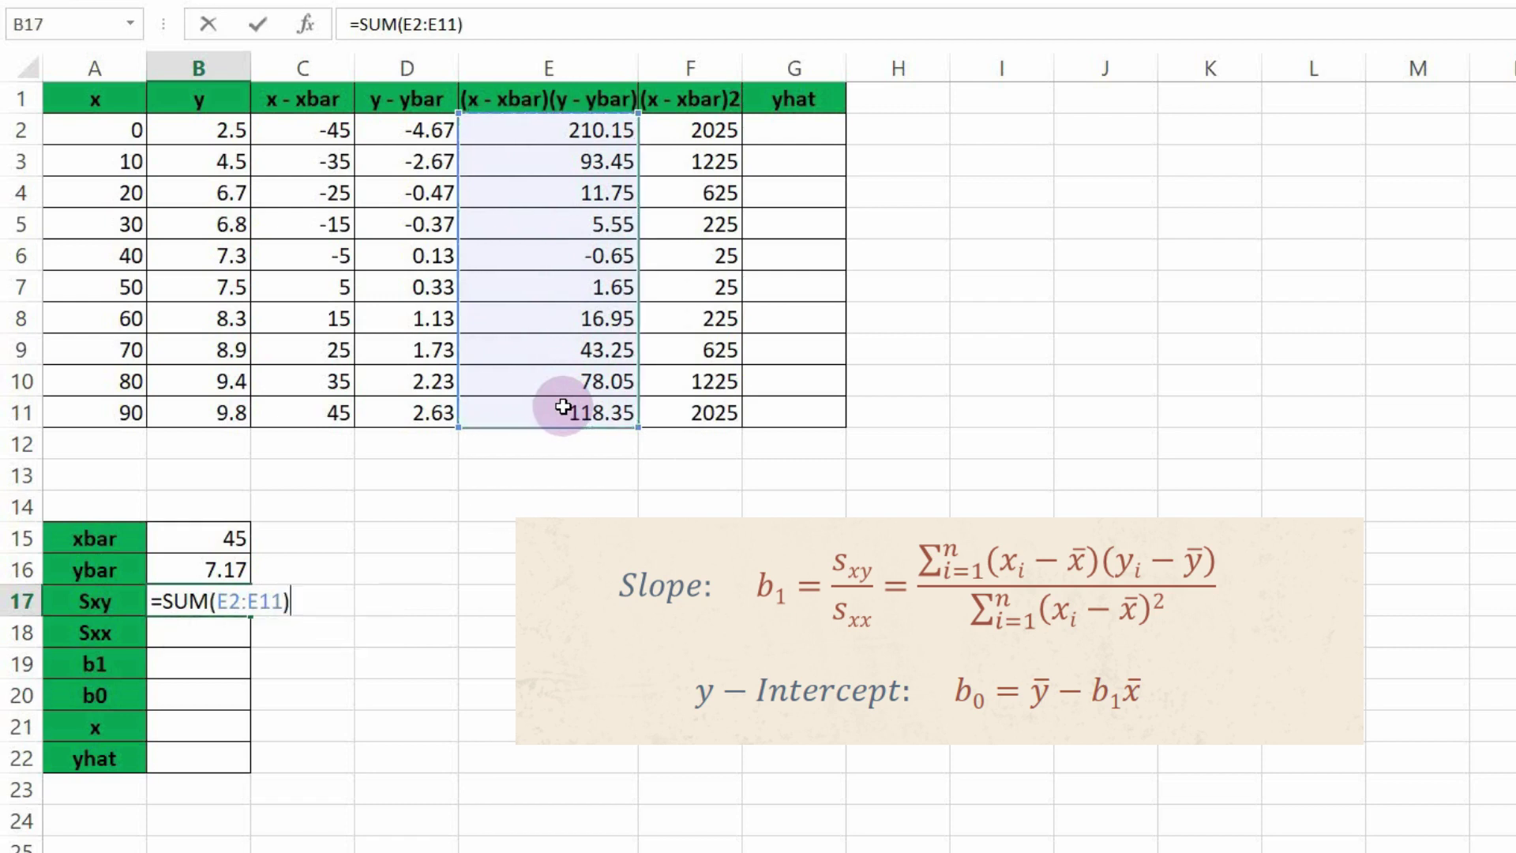
pyautogui.press('Return')
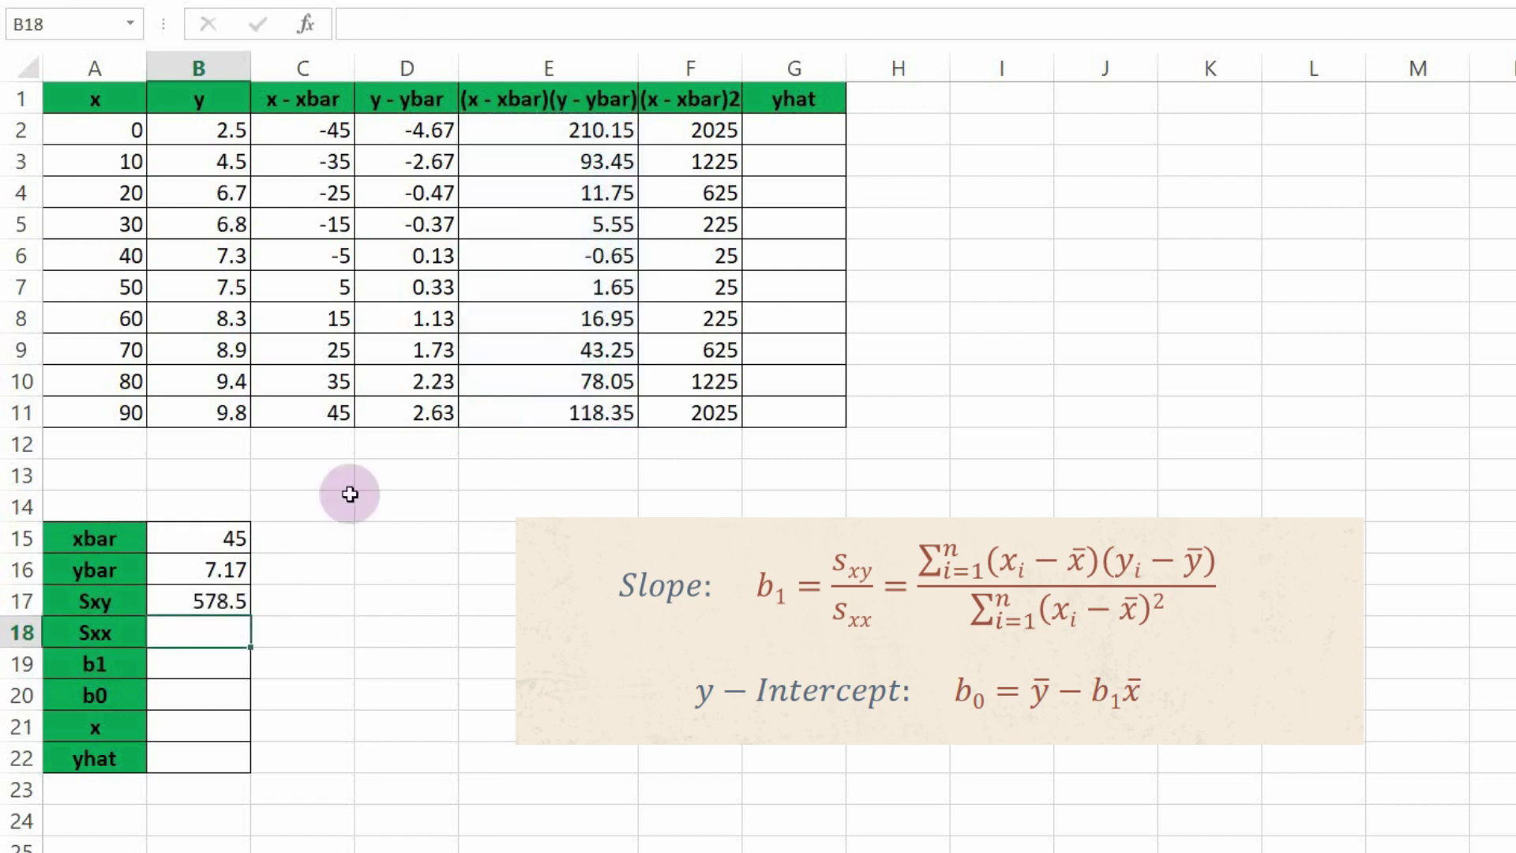
# - Compute Sxx in B18 as =SUM(F2:F11), giving 8250
pyautogui.click(113, 629)
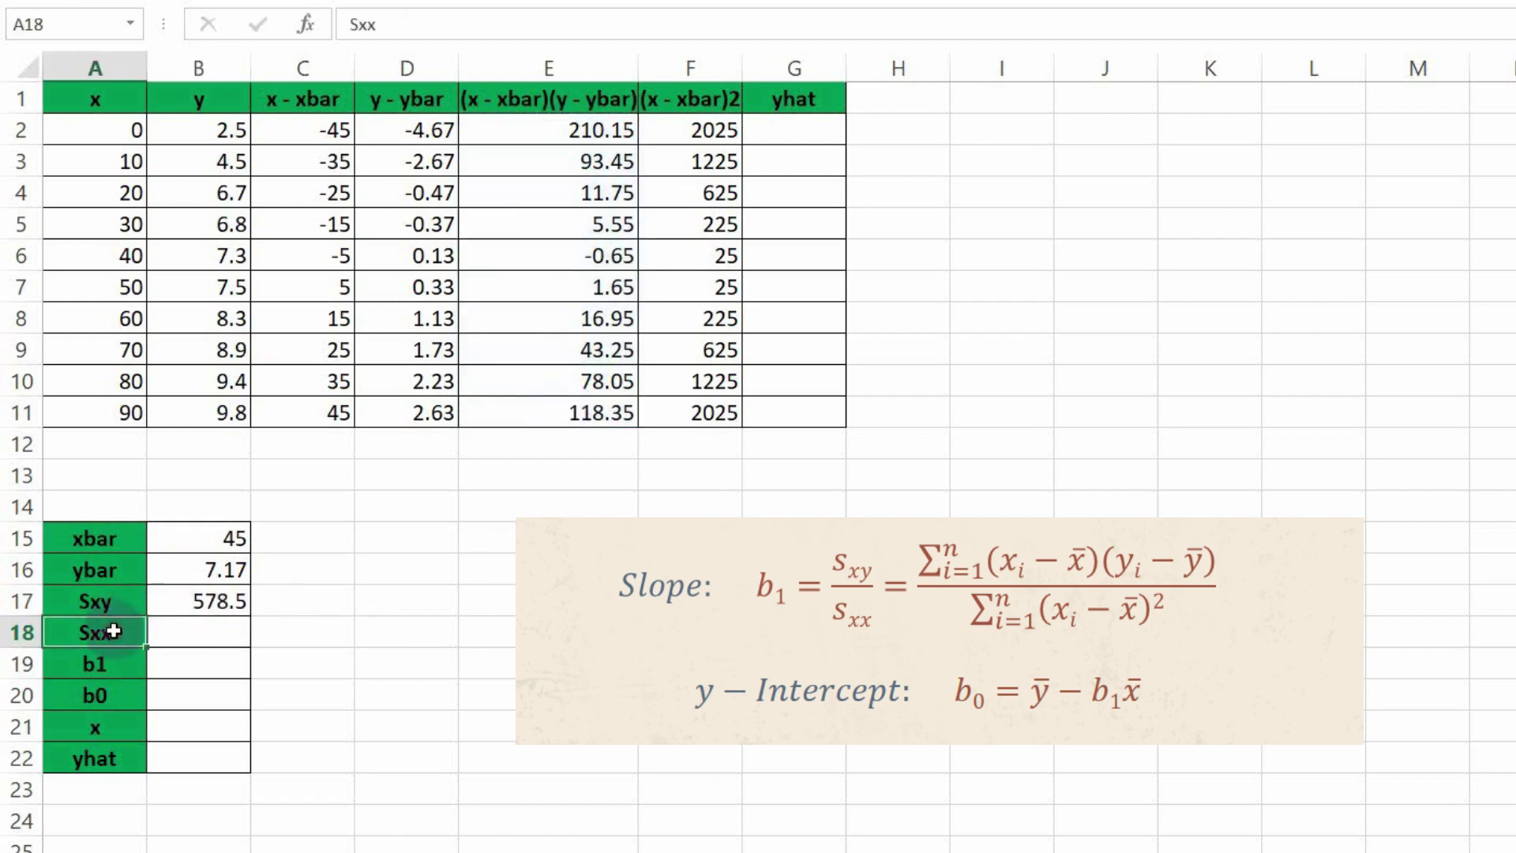
pyautogui.click(201, 629)
pyautogui.write('=SUM(')
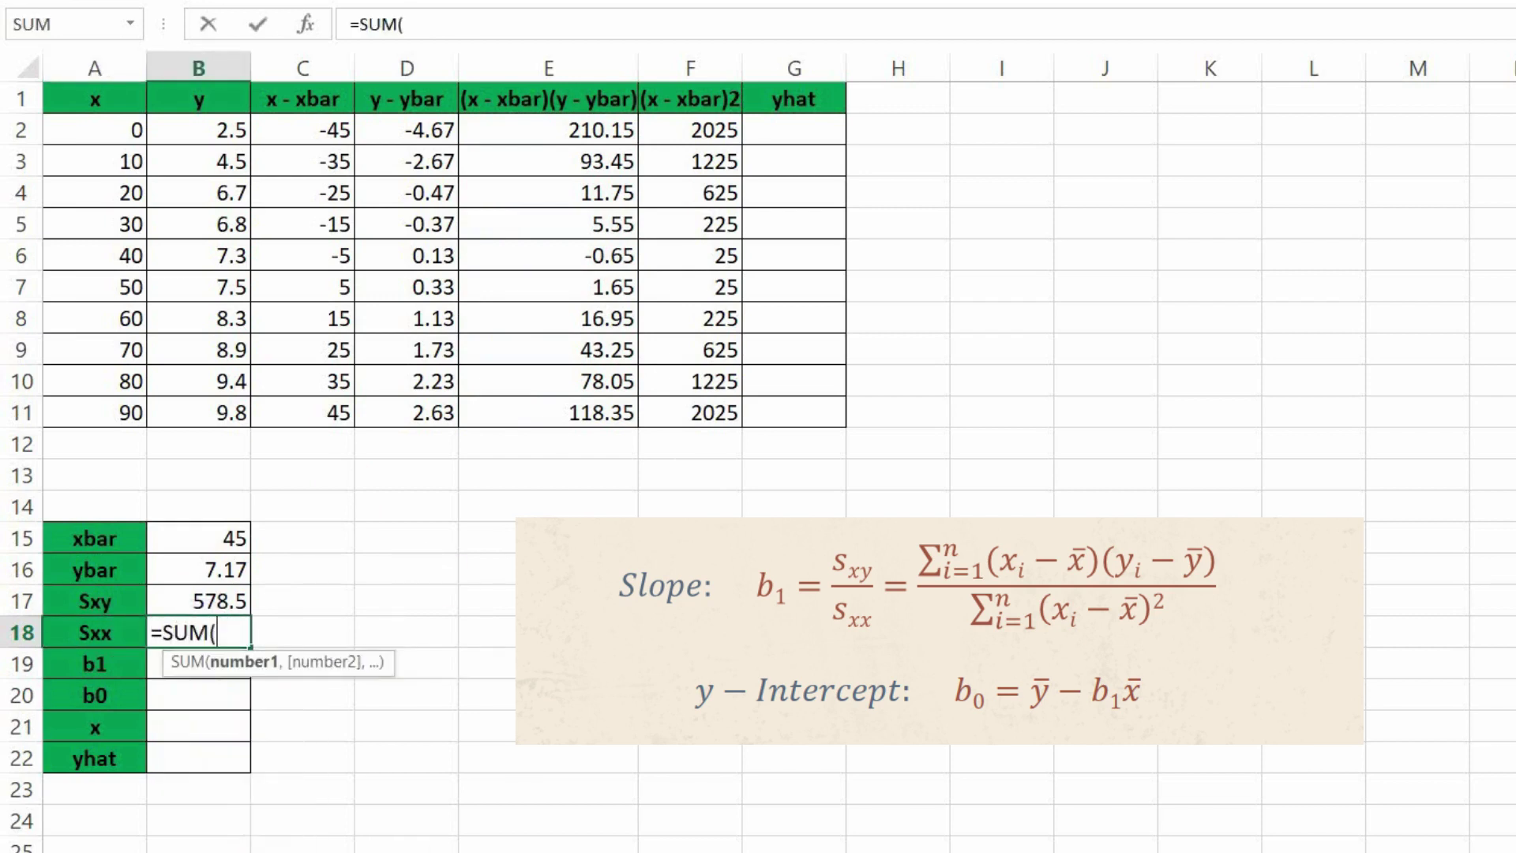
pyautogui.moveTo(681, 129); pyautogui.dragTo(693, 399)
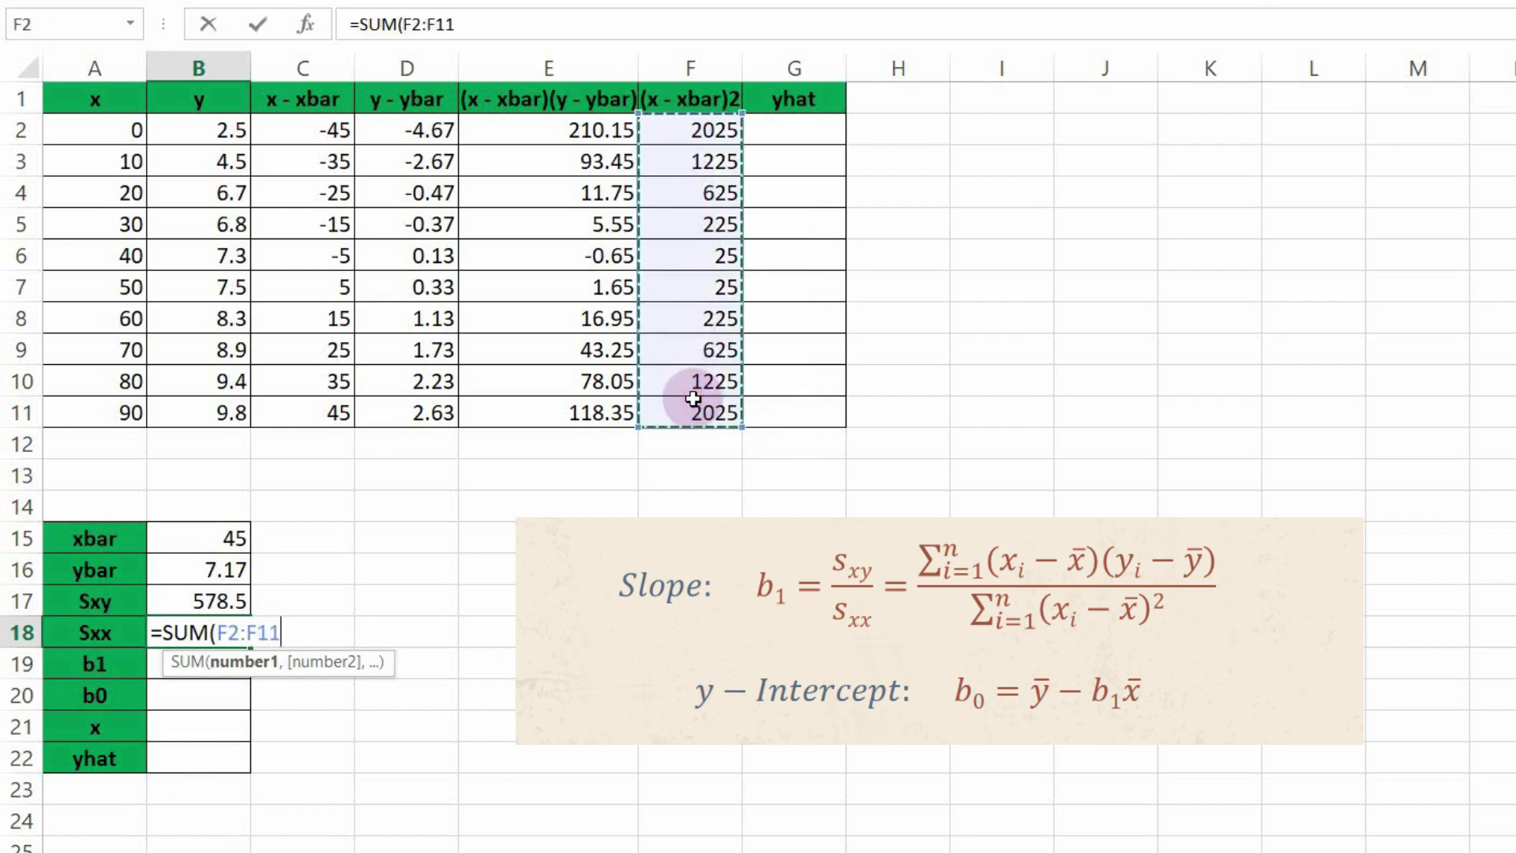
pyautogui.write(')')
pyautogui.press('Return')
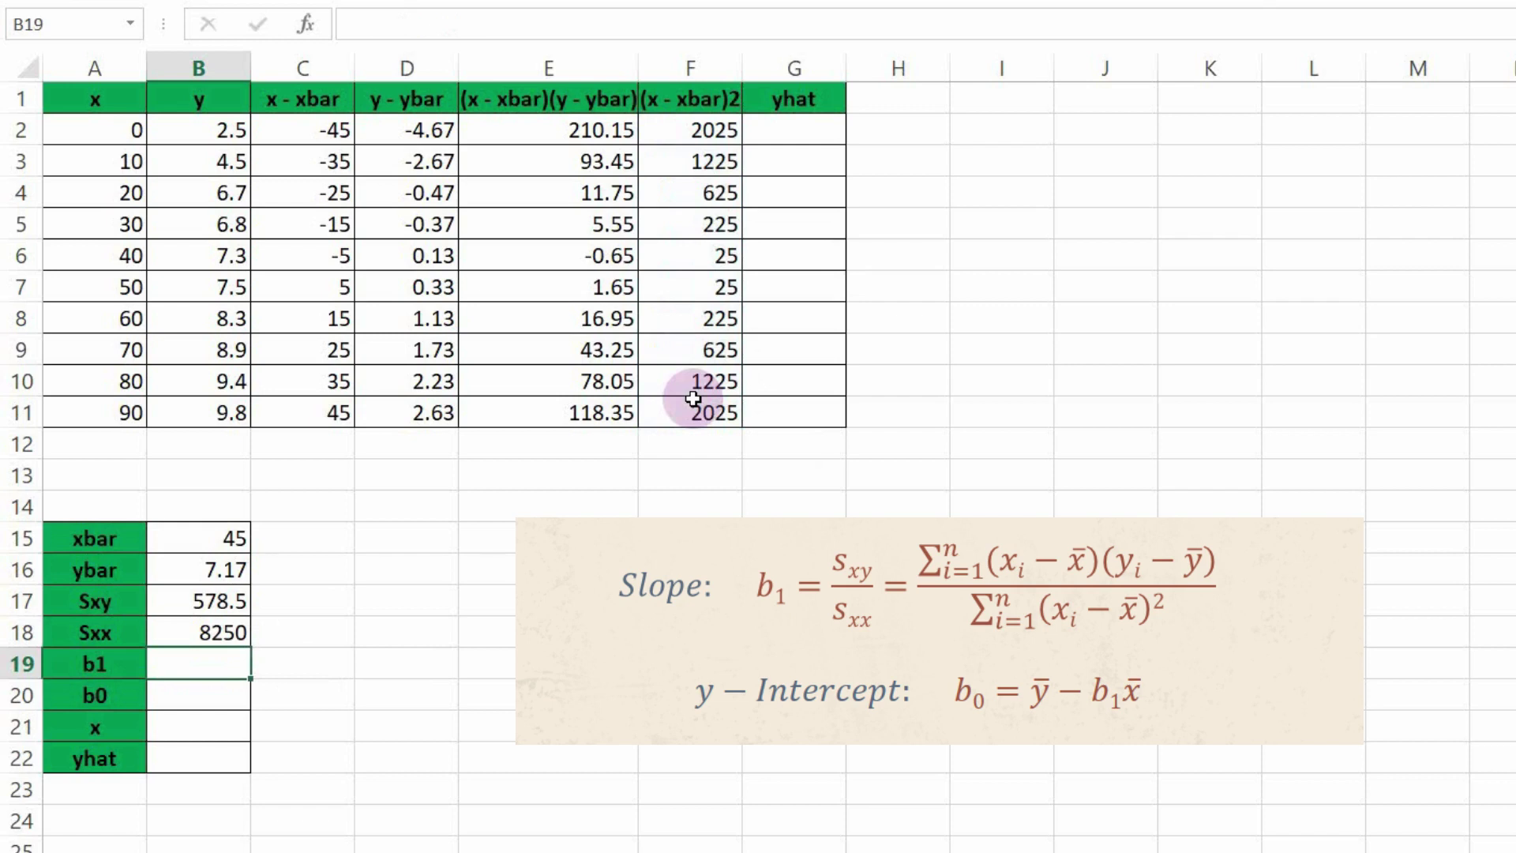
# - Calculate the slope b1 in B19 as =B17/B18, giving 0.070121
pyautogui.click(131, 664)
pyautogui.click(193, 663)
pyautogui.write('=')
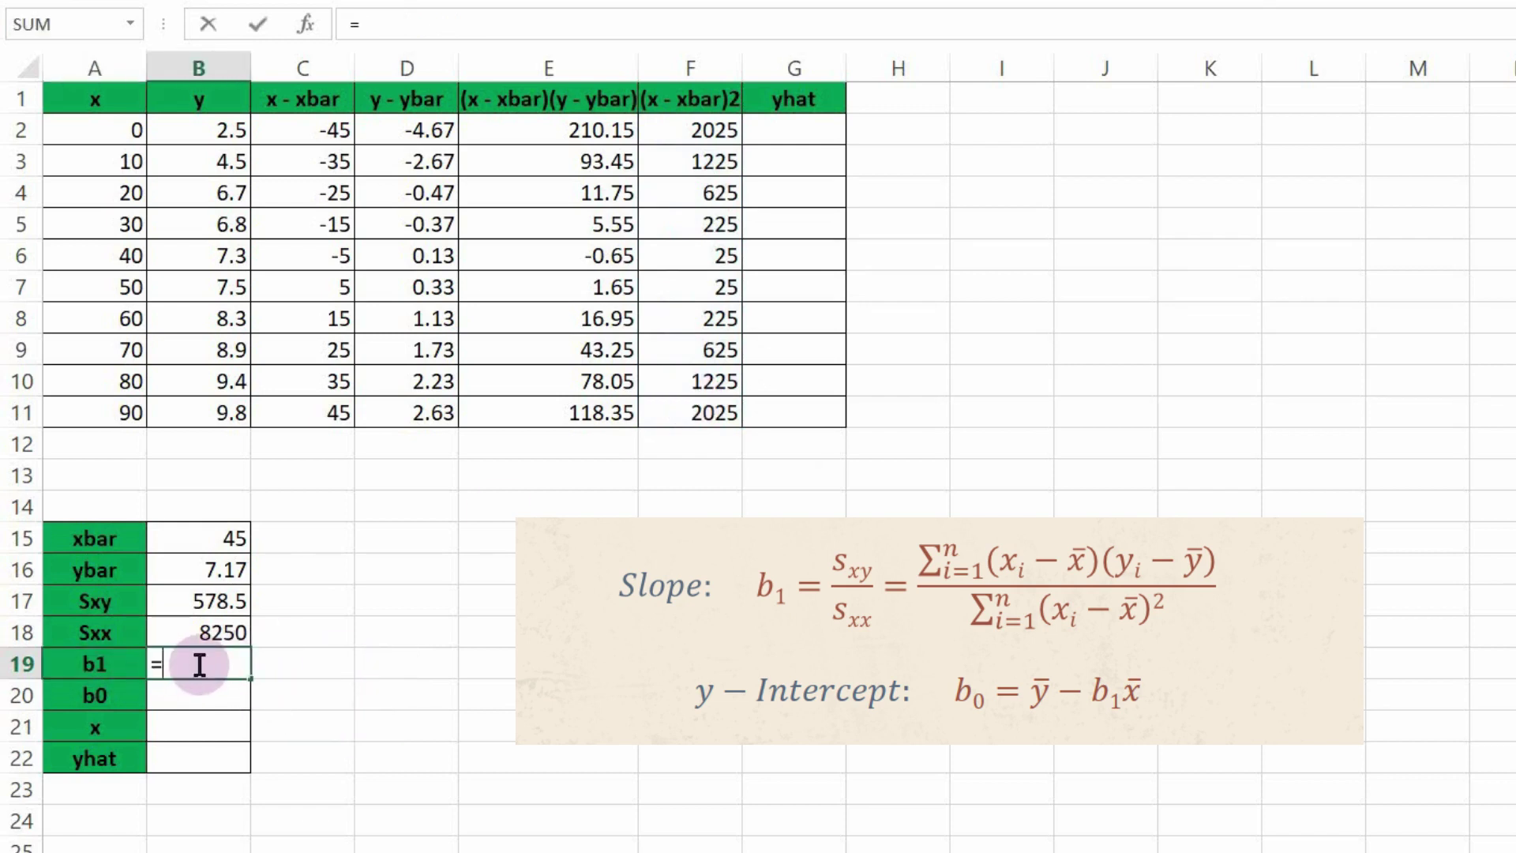
pyautogui.click(216, 601)
pyautogui.write('/')
pyautogui.click(206, 638)
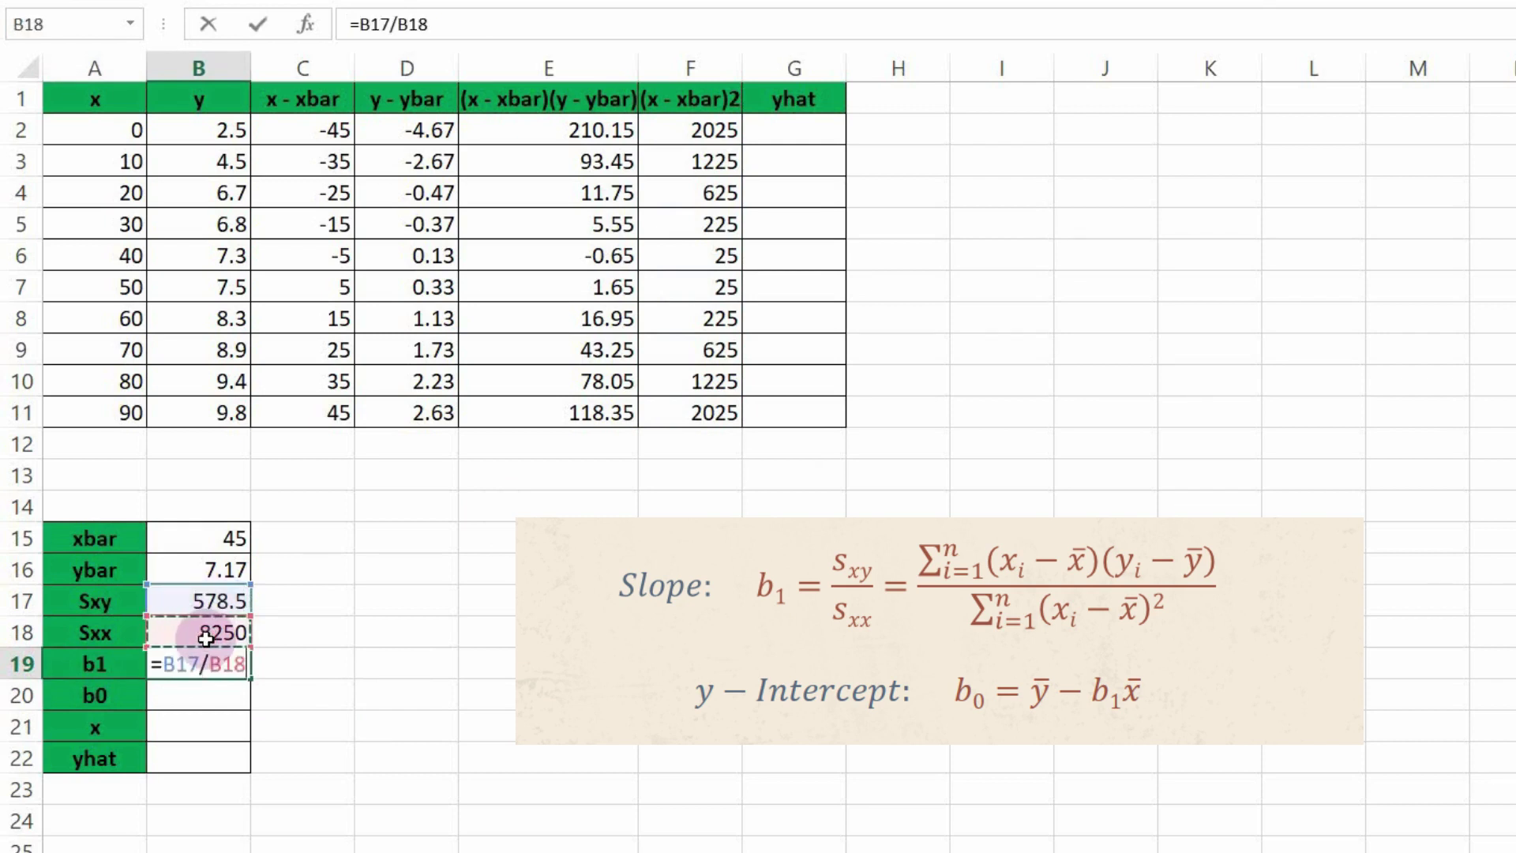
pyautogui.press('Return')
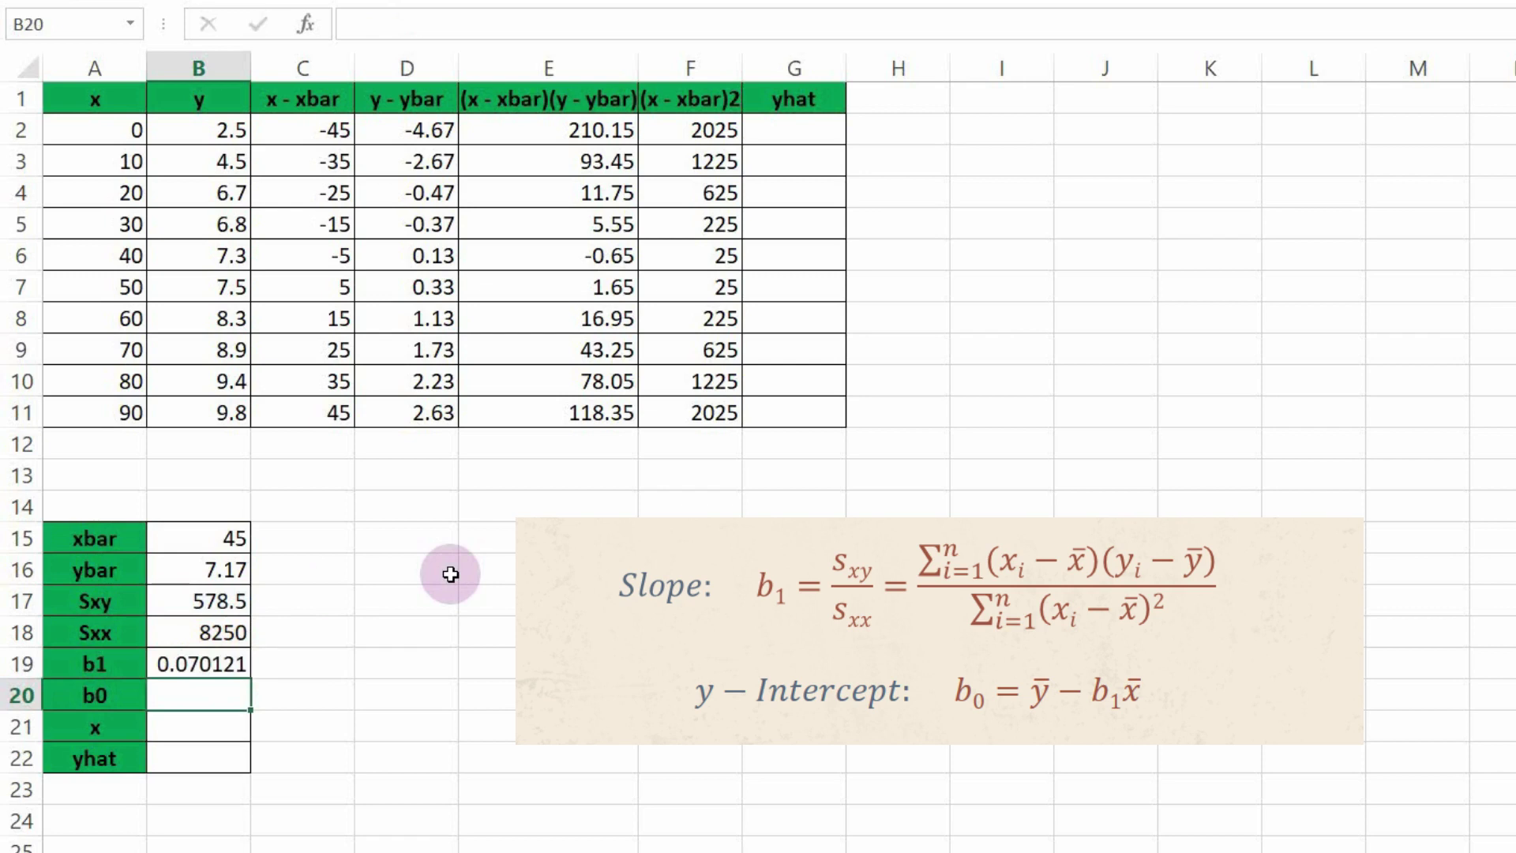
# - Calculate the intercept b0 in B20 as =B16-B19*B15, giving 4.014545
pyautogui.click(119, 697)
pyautogui.click(186, 698)
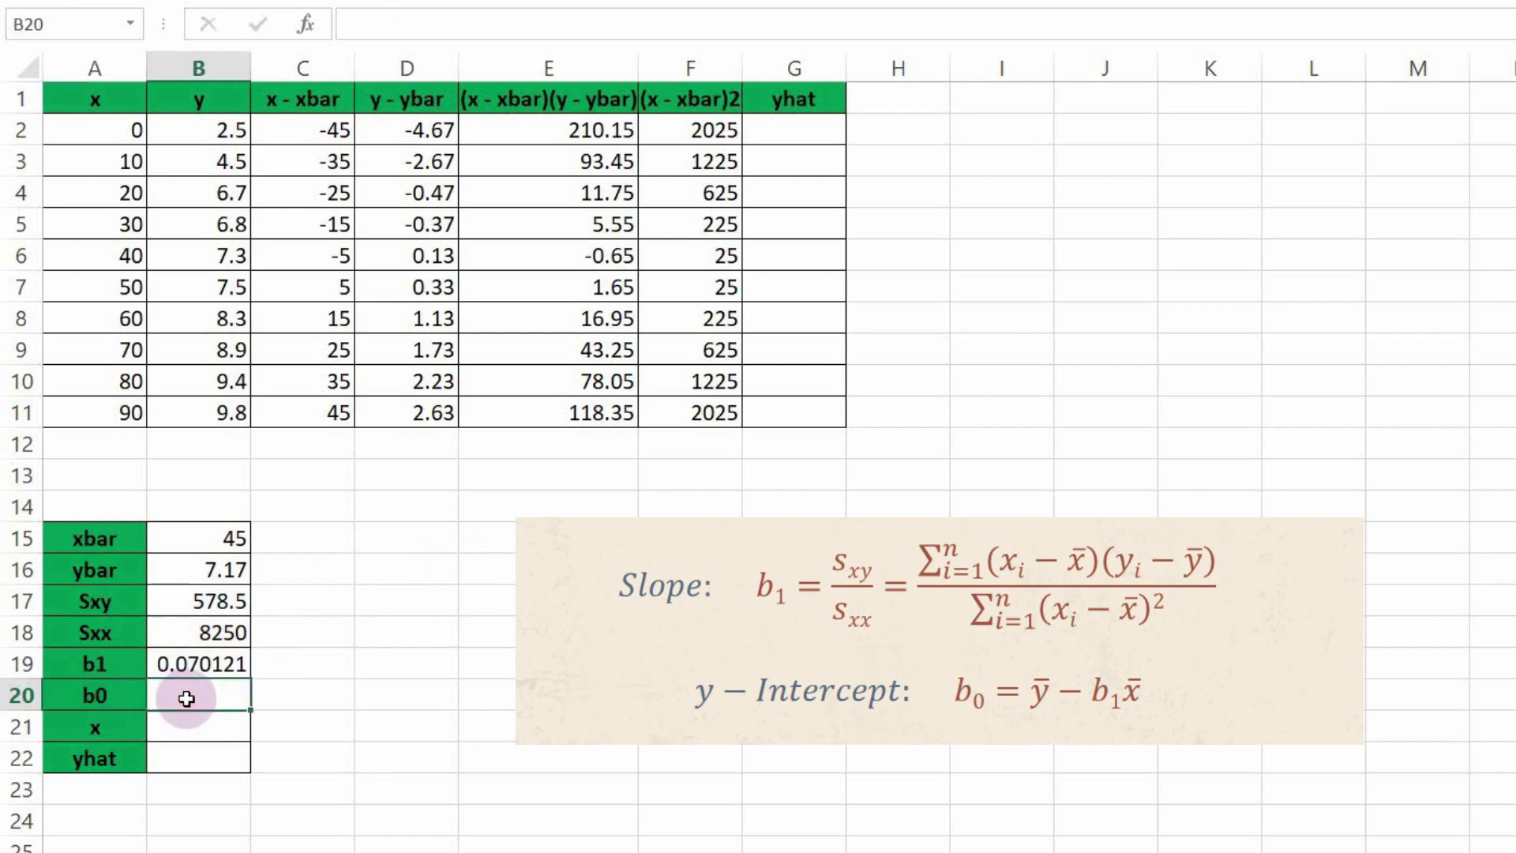
pyautogui.write('=')
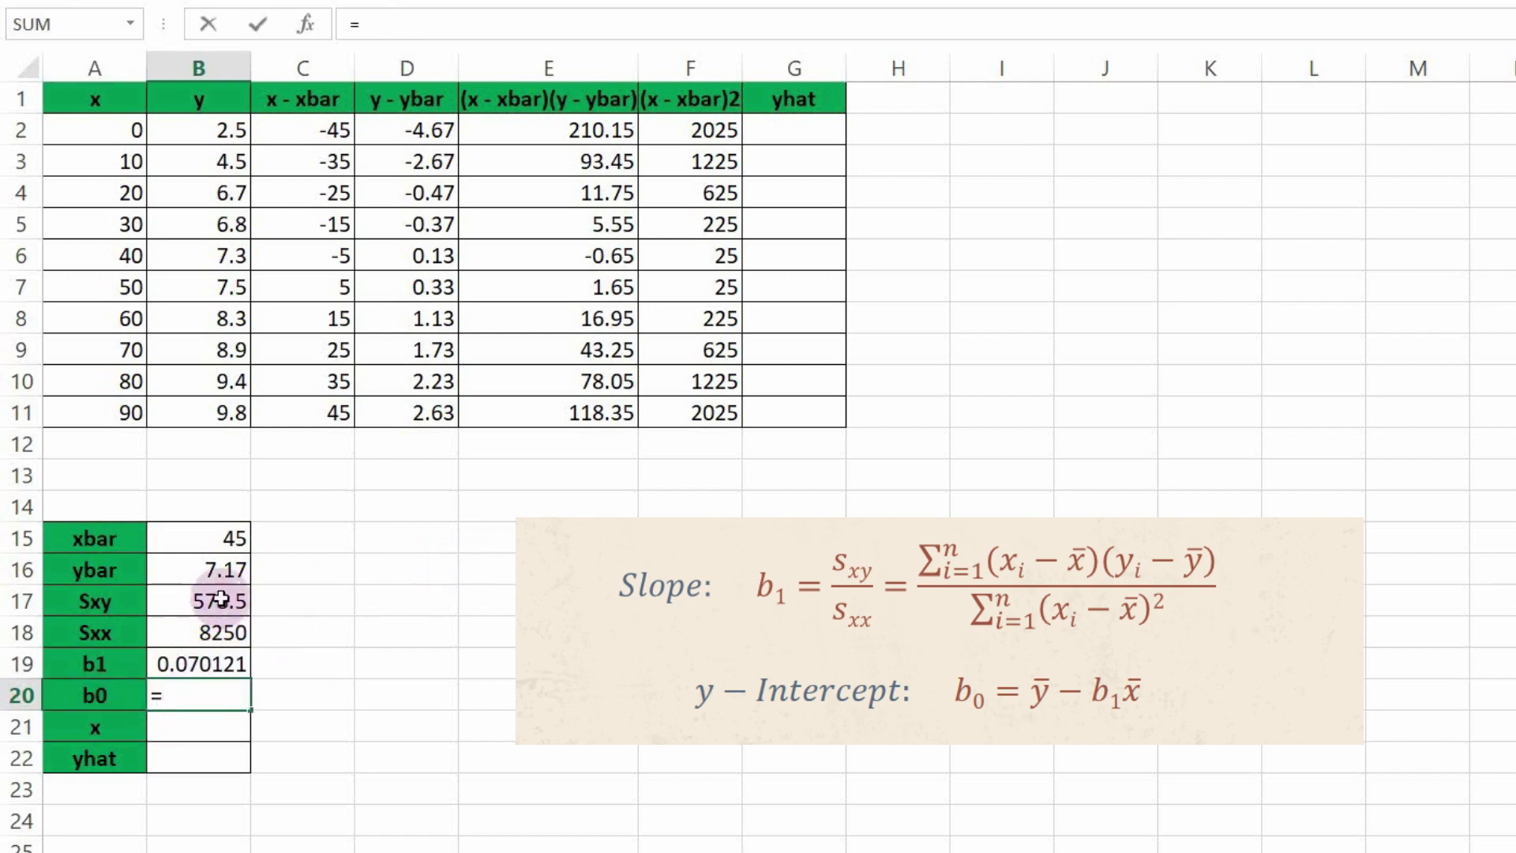
pyautogui.click(215, 569)
pyautogui.write('-')
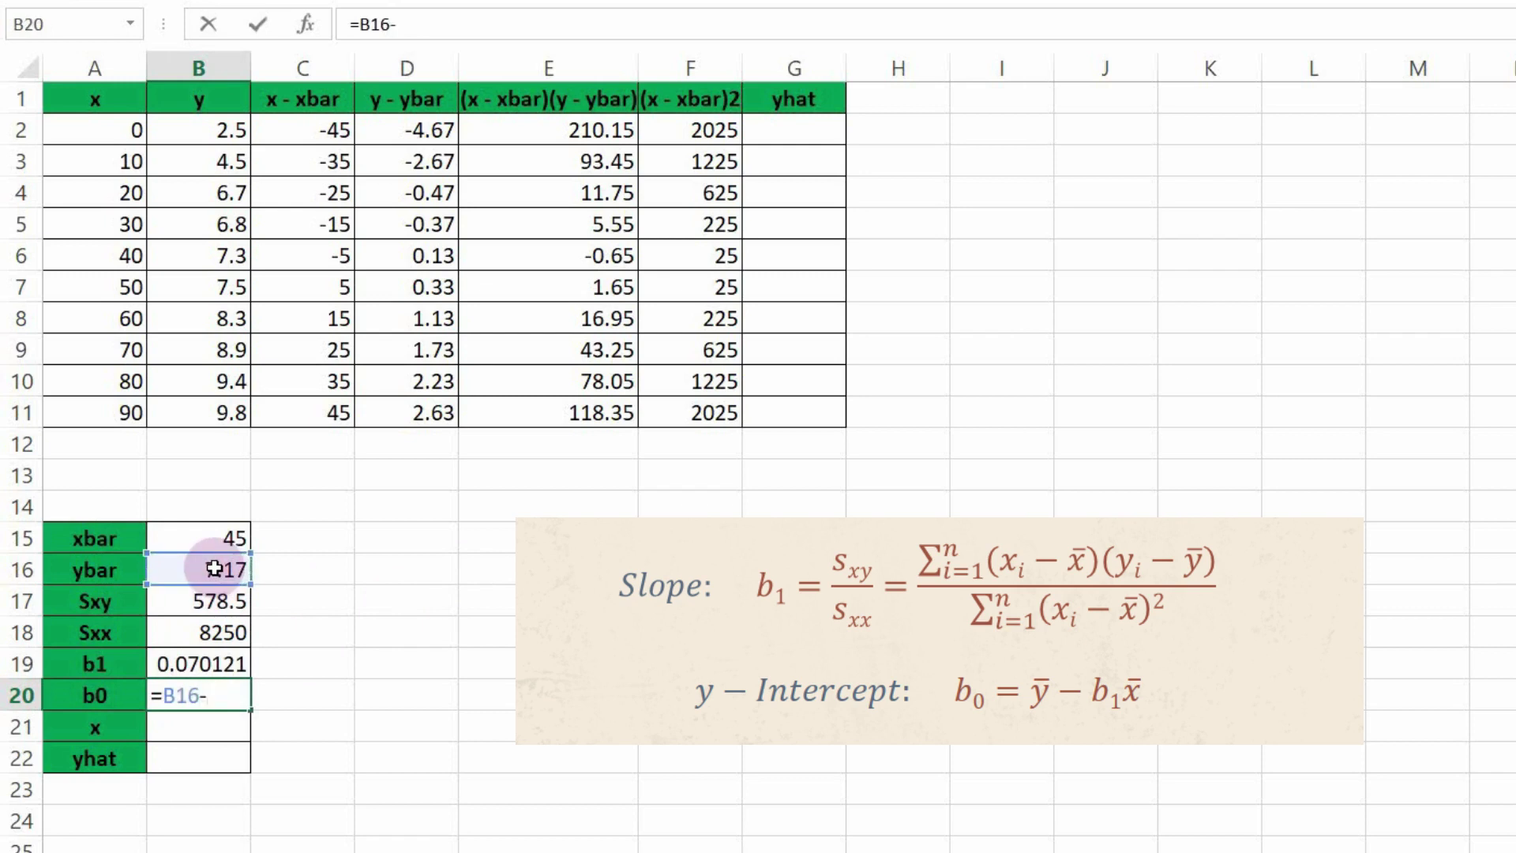
pyautogui.click(191, 663)
pyautogui.write('*')
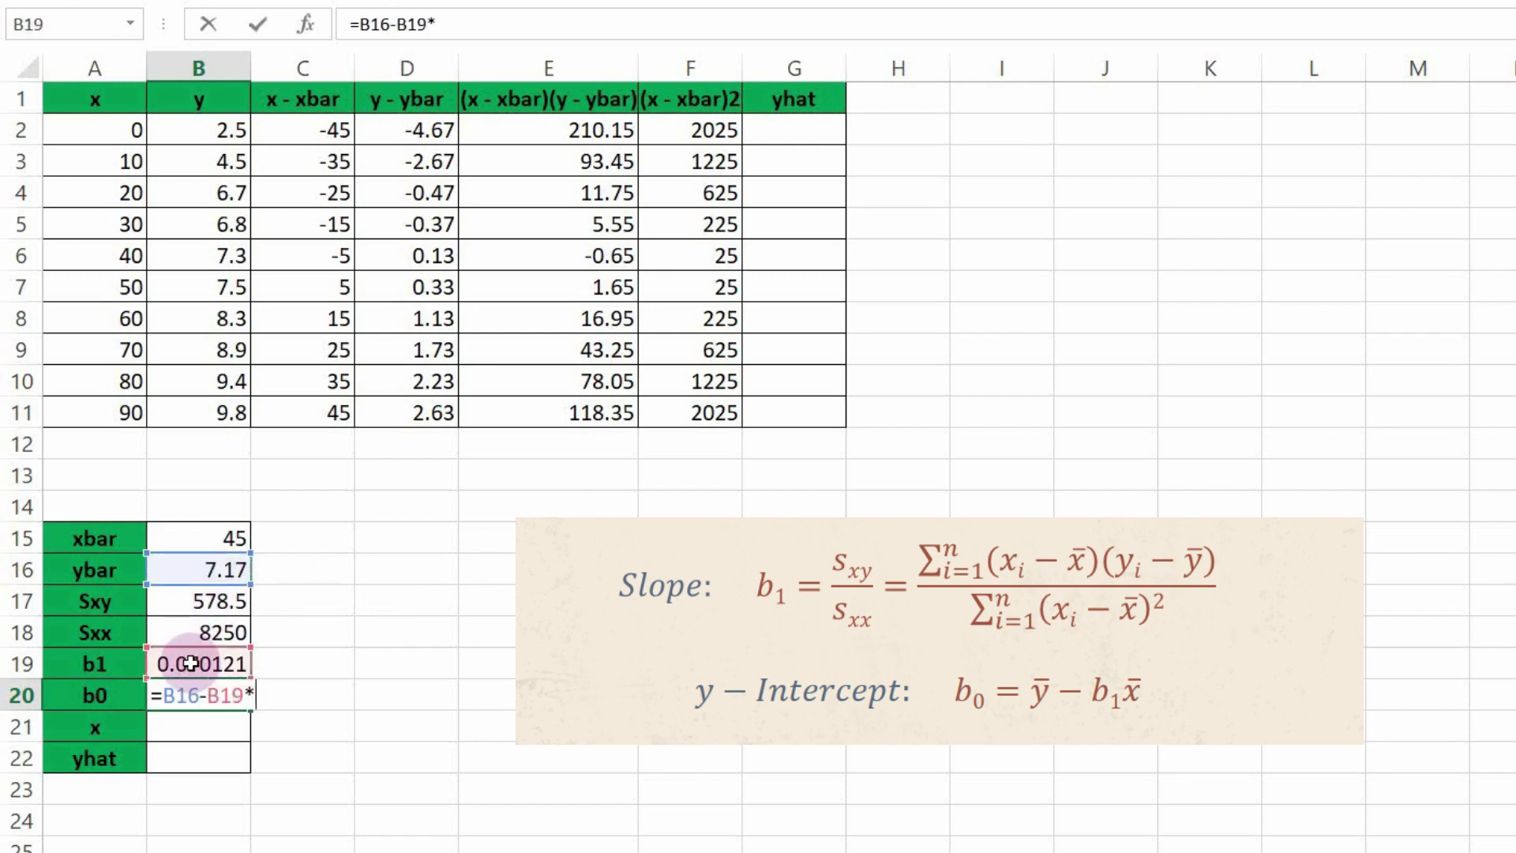
pyautogui.click(214, 533)
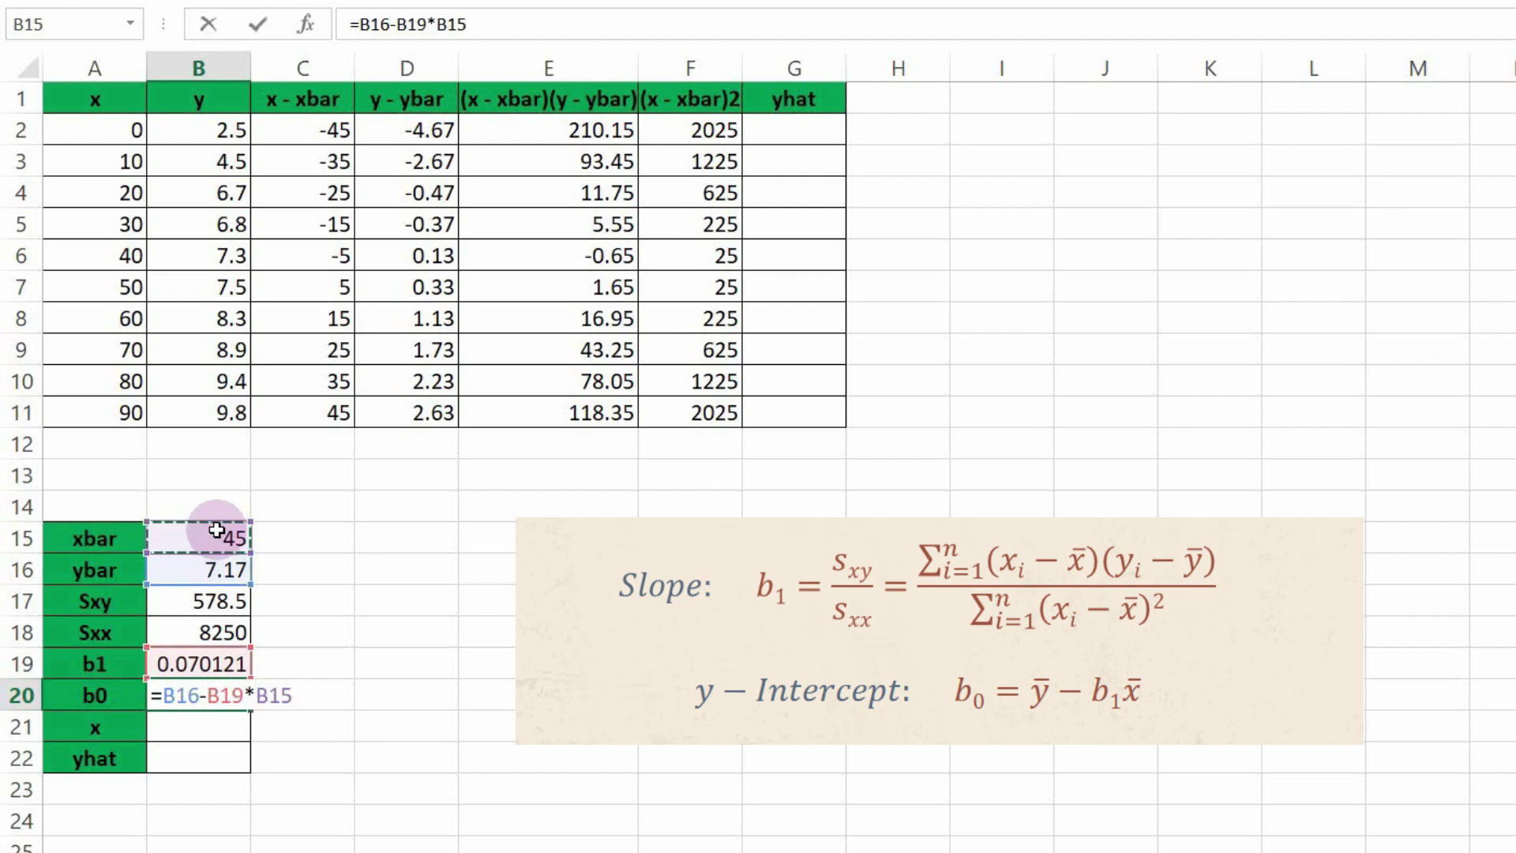
pyautogui.press('Return')
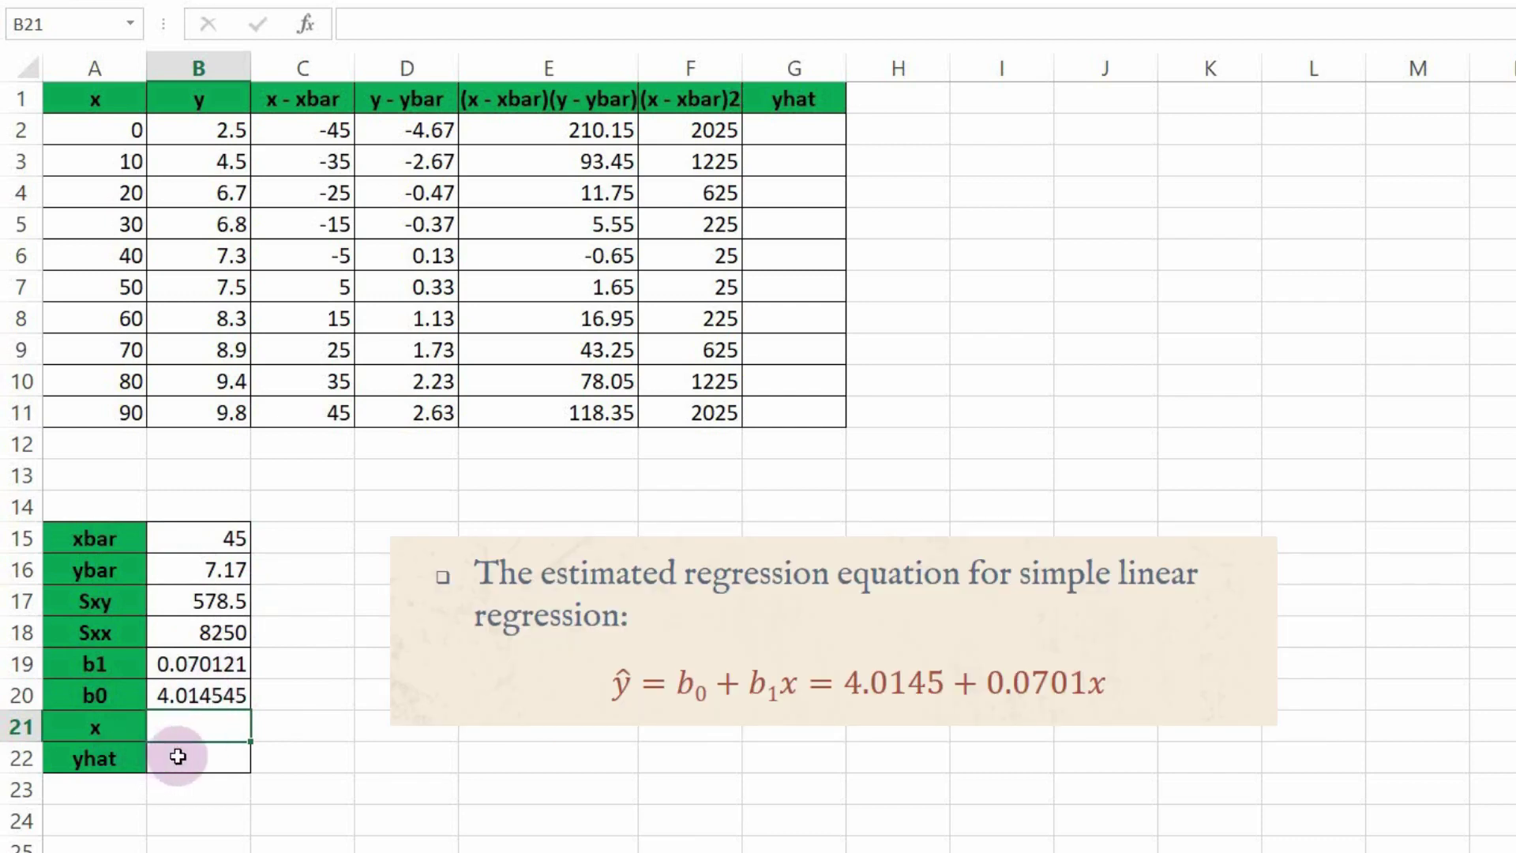
pyautogui.click(180, 756)
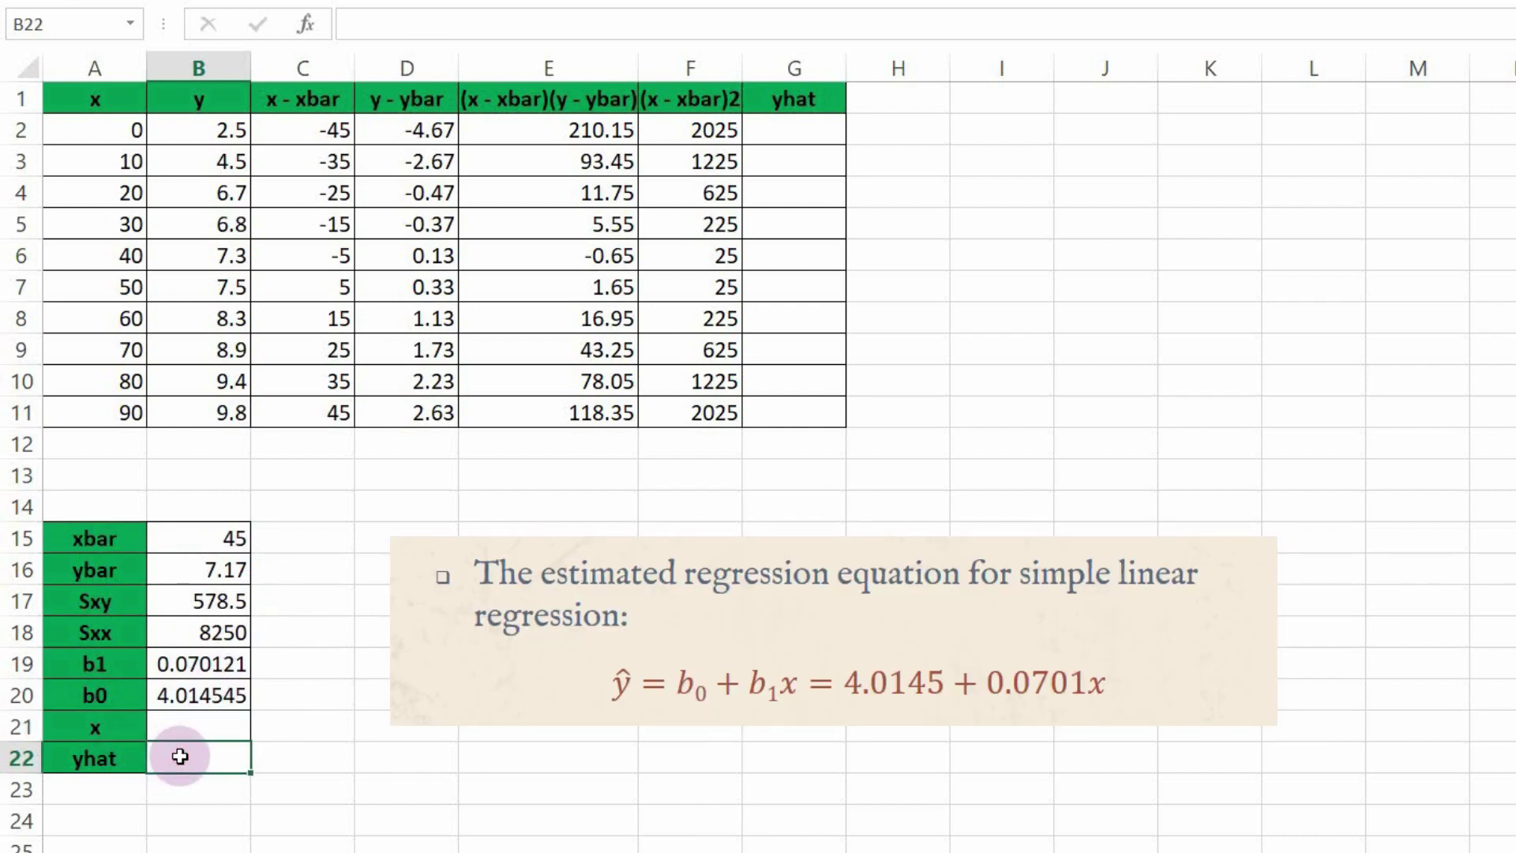
# - Enter =B20+B19*B21 in B22 so yhat uses the x input cell
pyautogui.write('=')
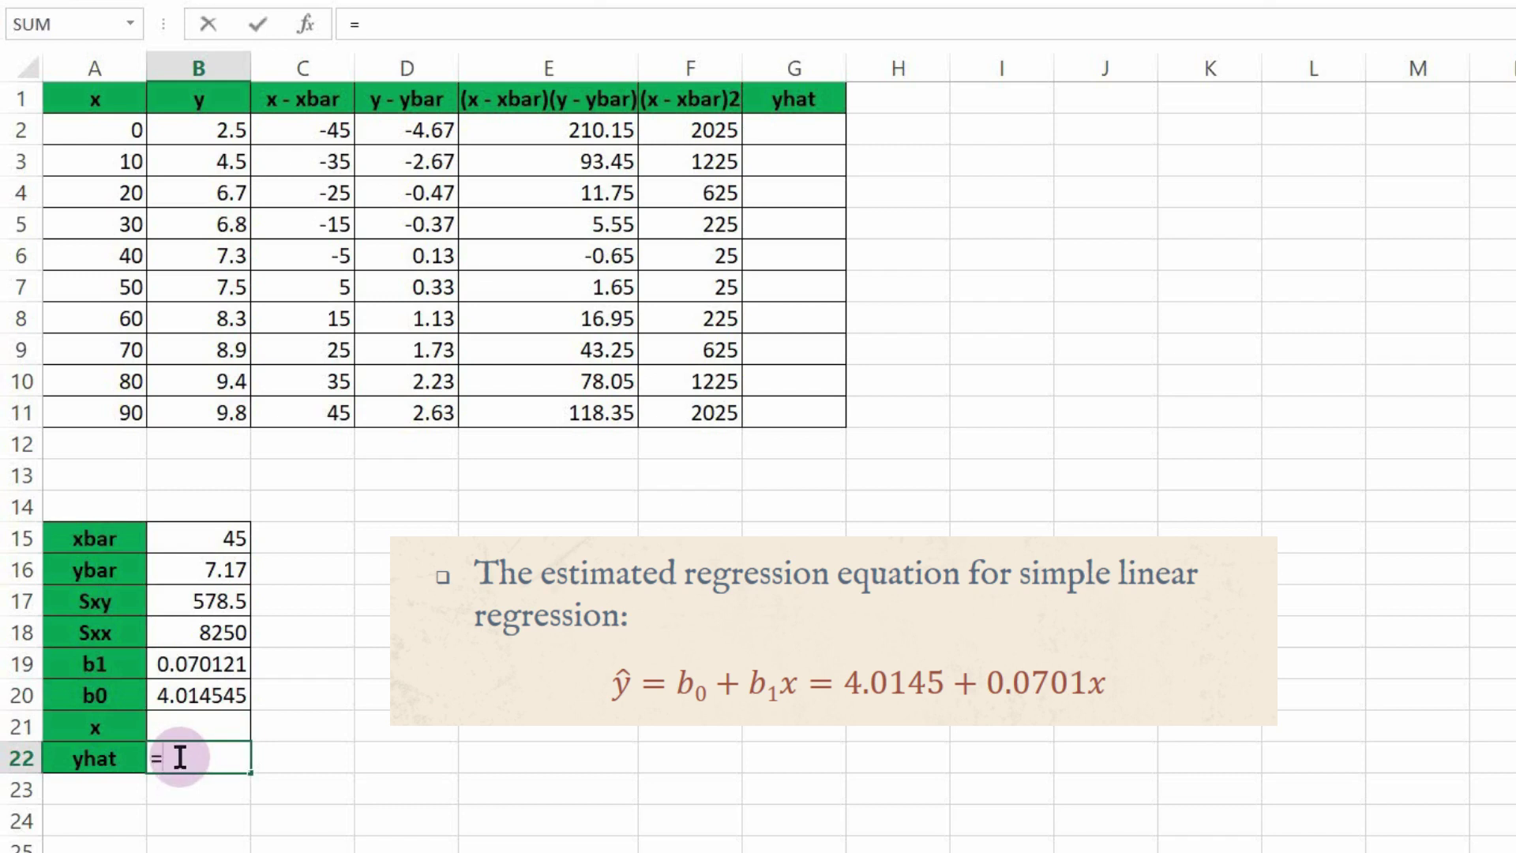
pyautogui.click(204, 694)
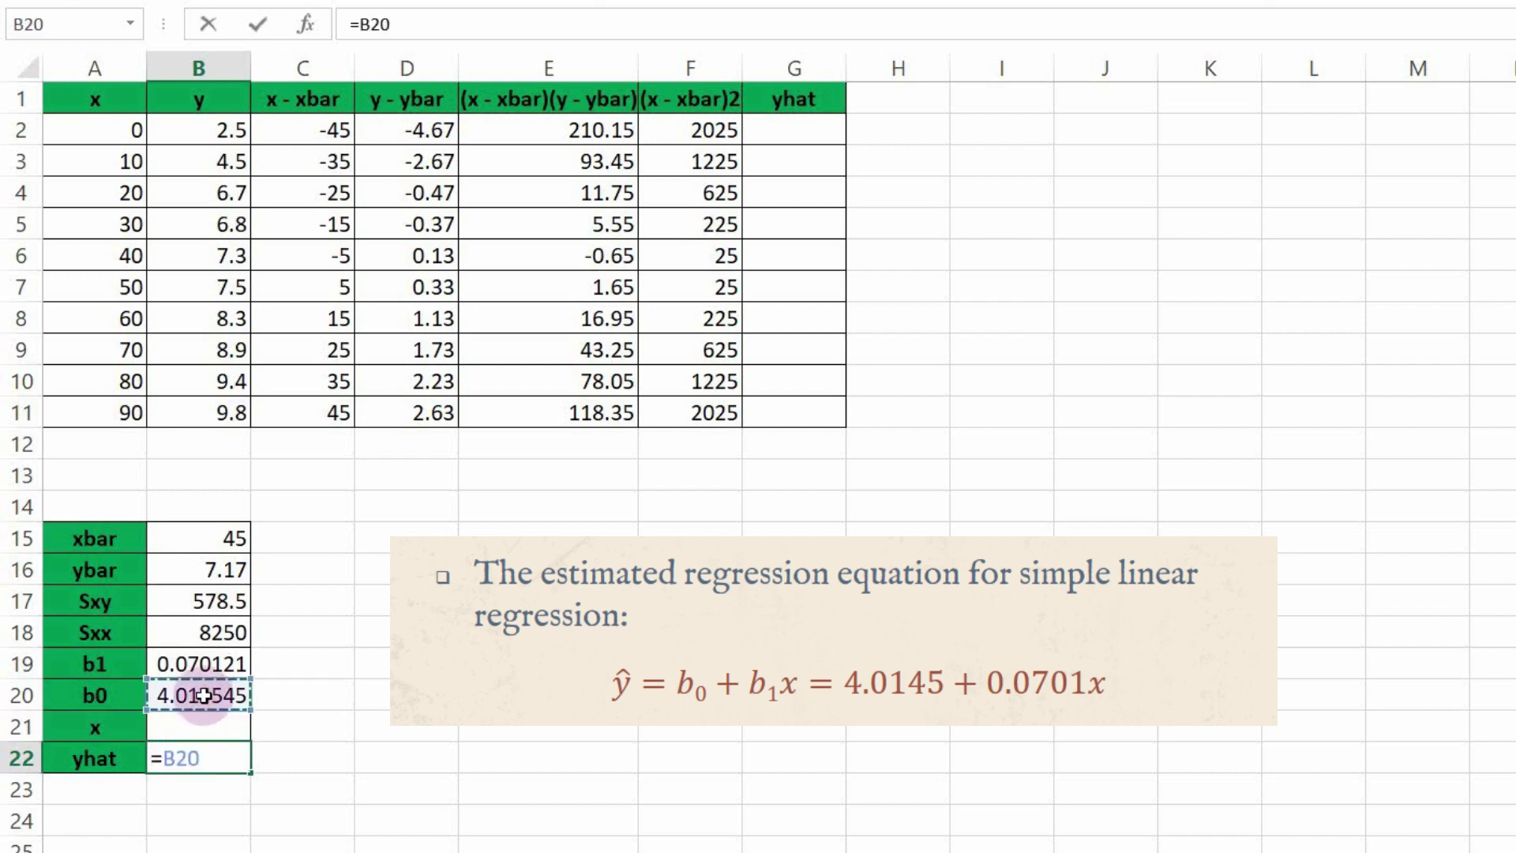
pyautogui.write('+')
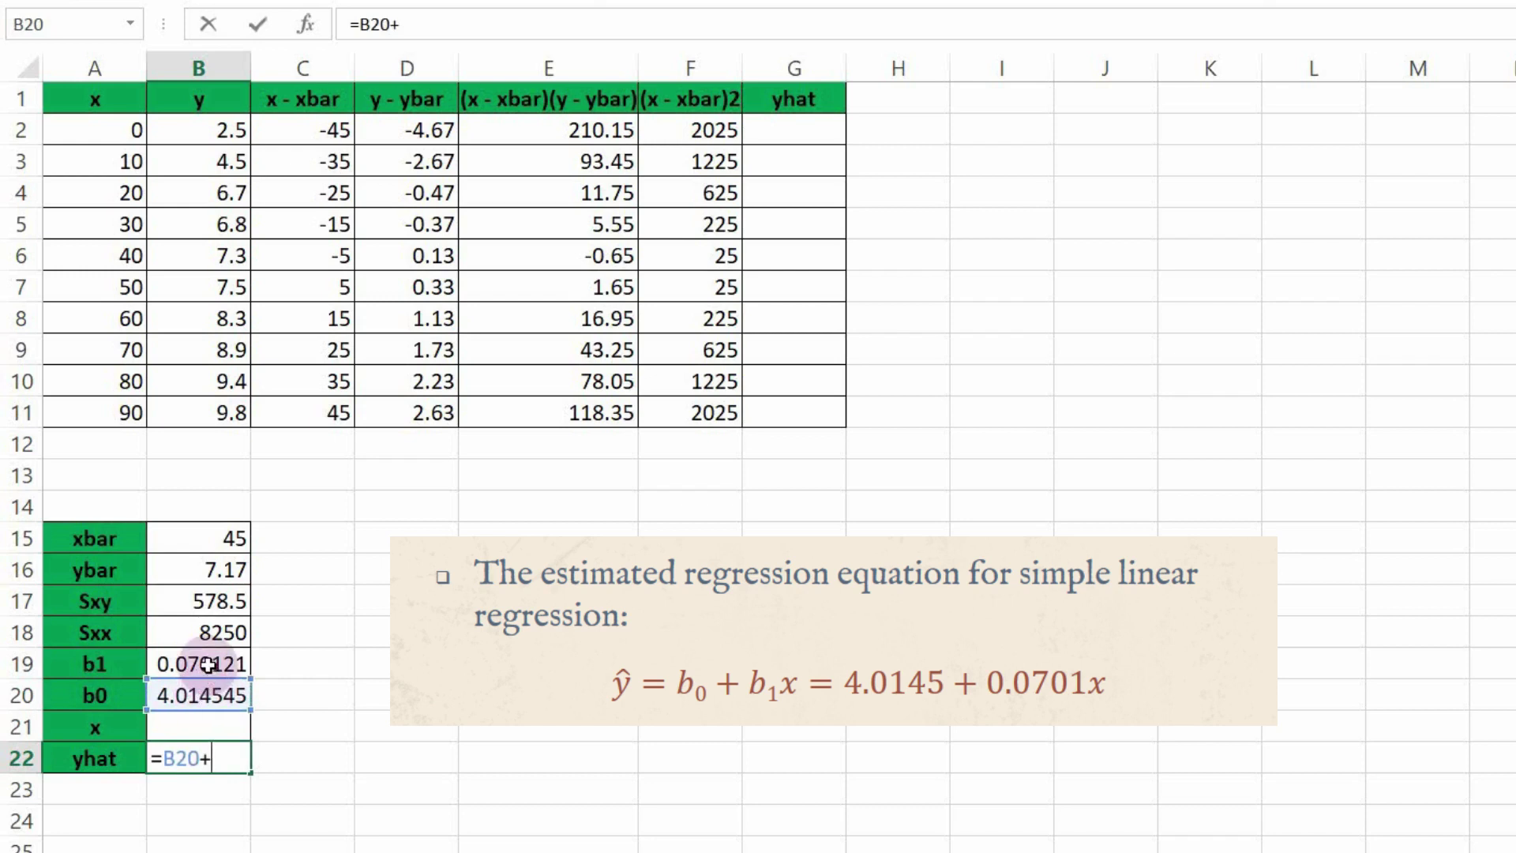
pyautogui.click(208, 665)
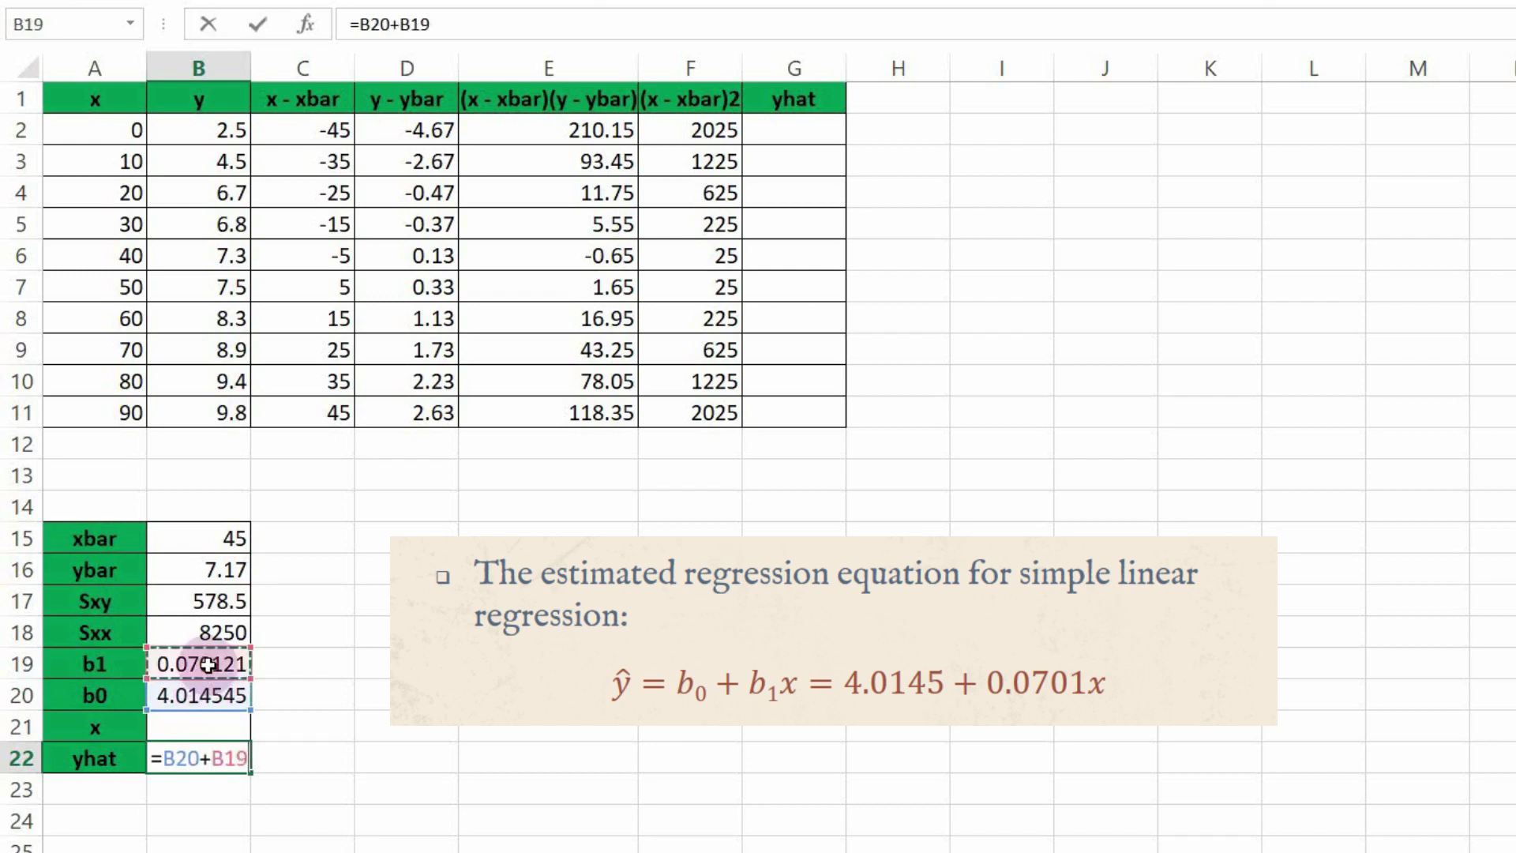
pyautogui.write('*')
pyautogui.click(196, 724)
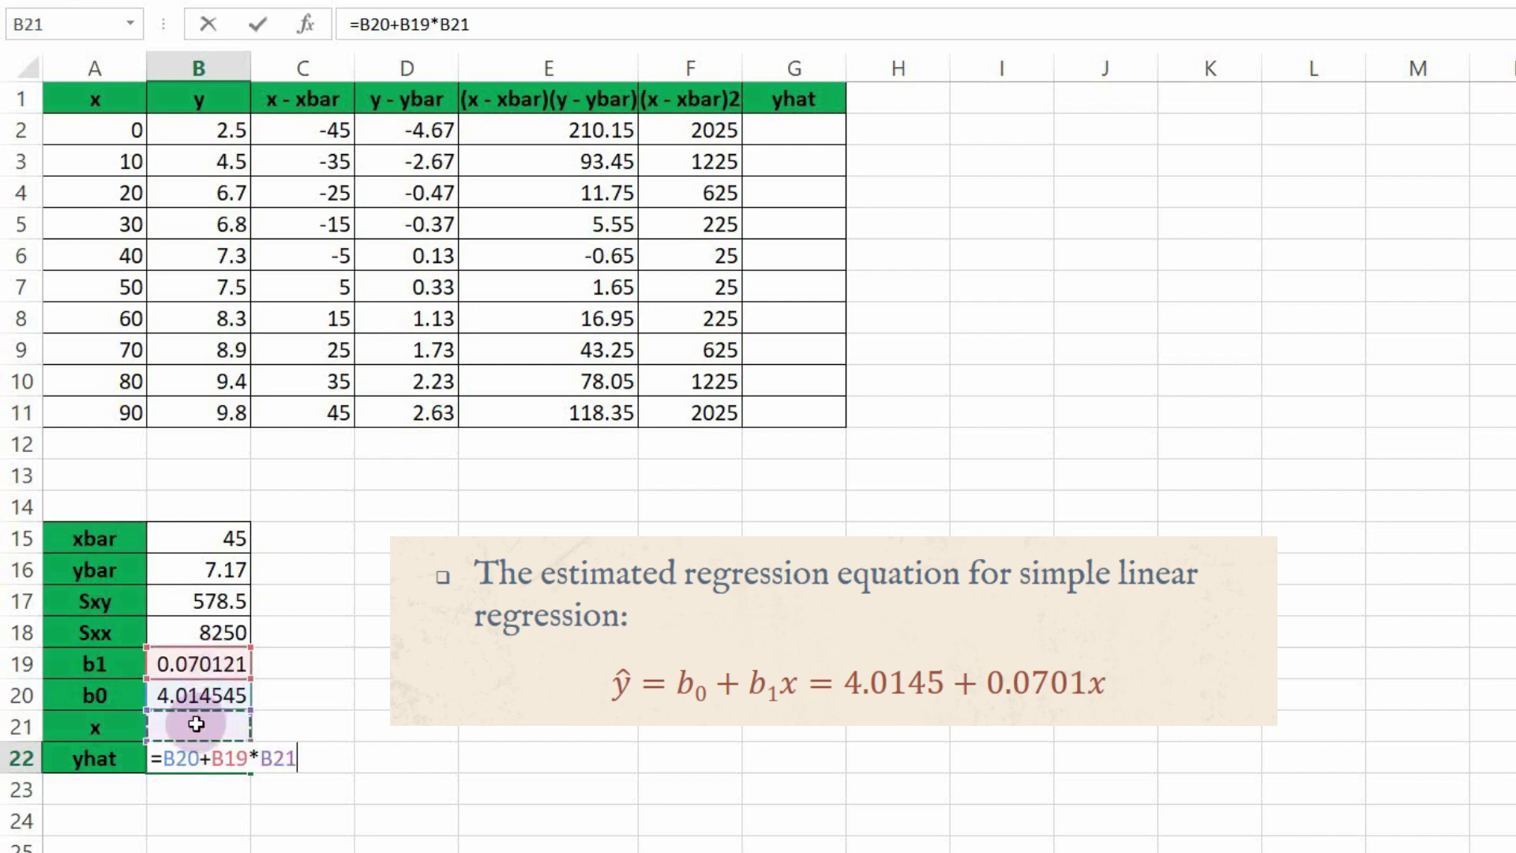
pyautogui.press('Return')
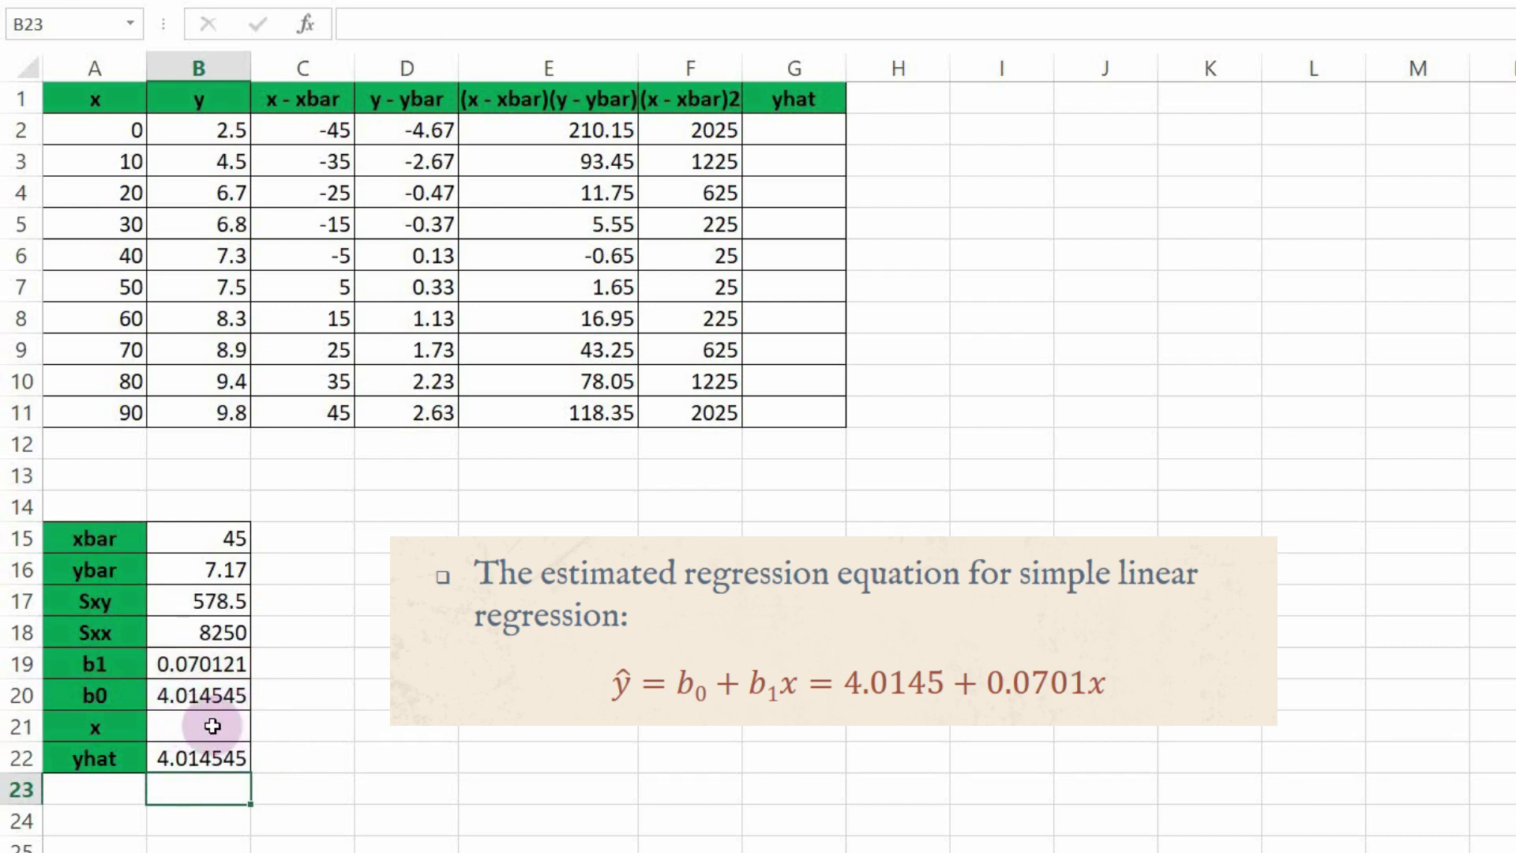
pyautogui.click(213, 726)
# - Try x values 10, 30 and 70 in B21, ending with yhat at 8.92303
pyautogui.write('10')
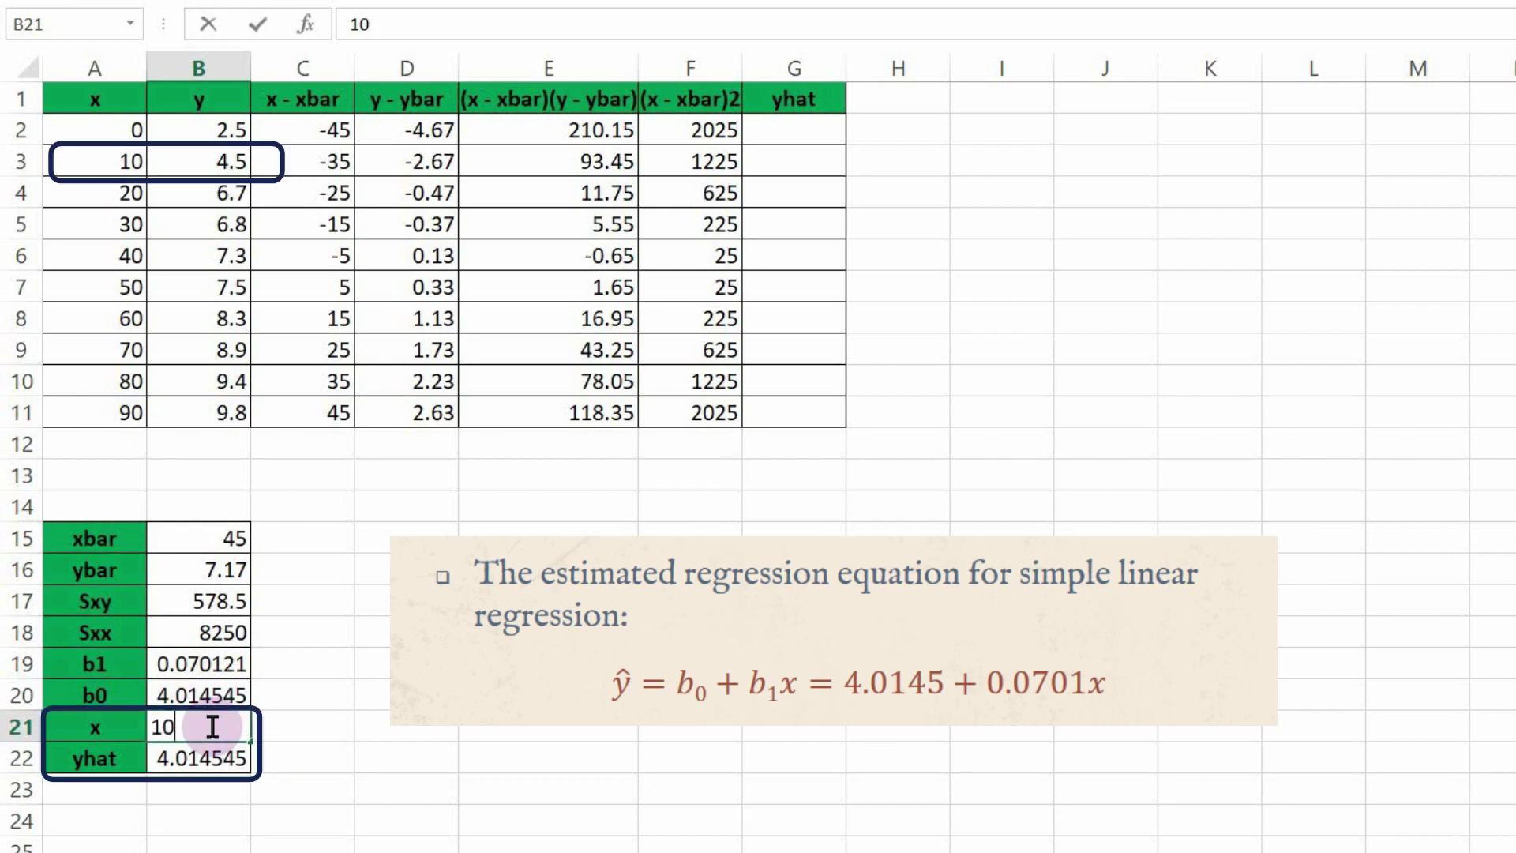
pyautogui.press('Return')
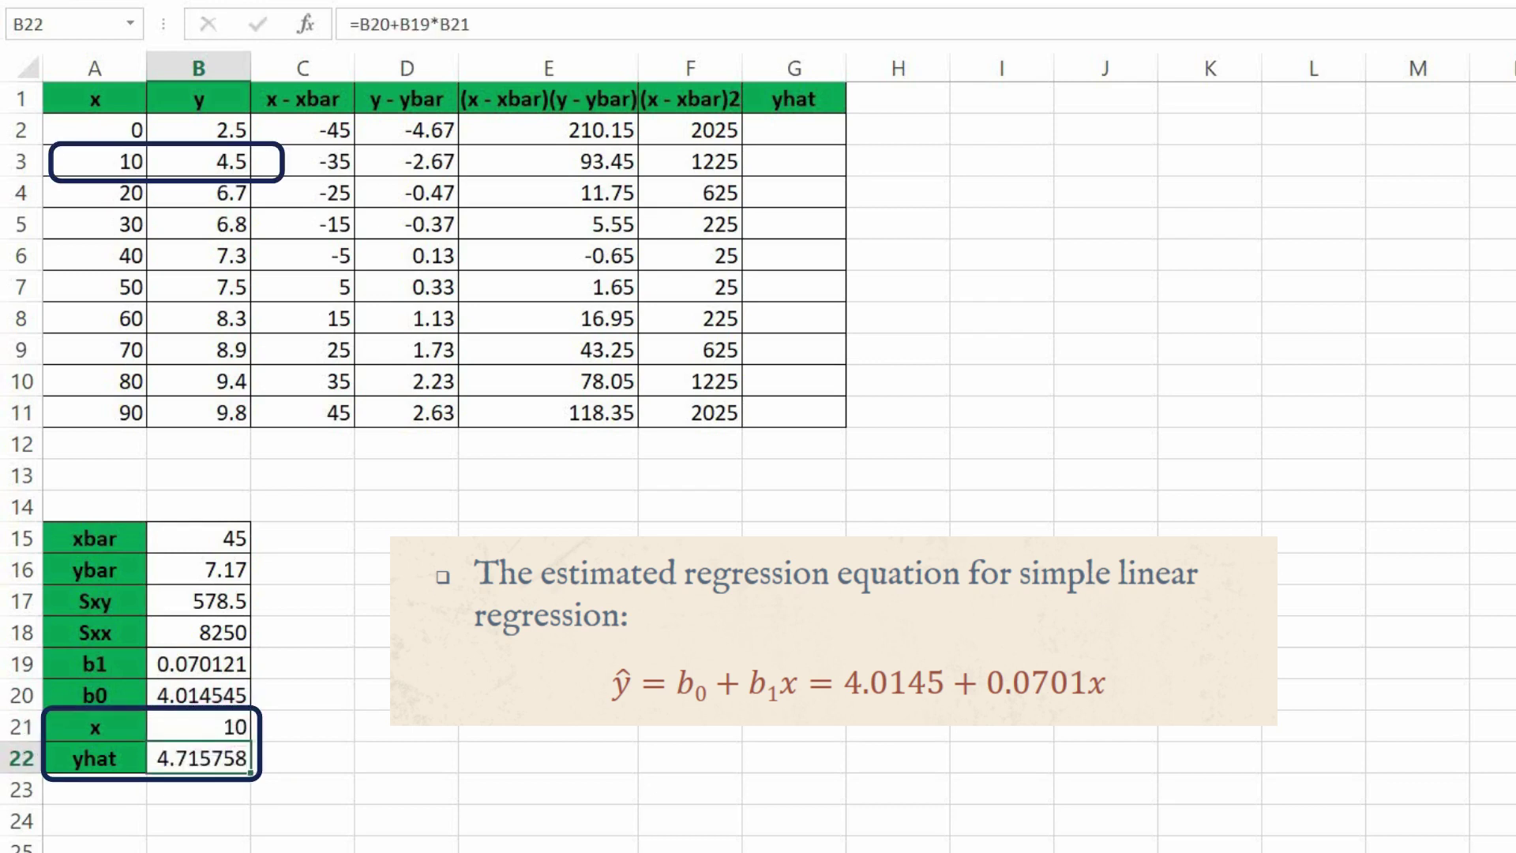
pyautogui.press('Up')
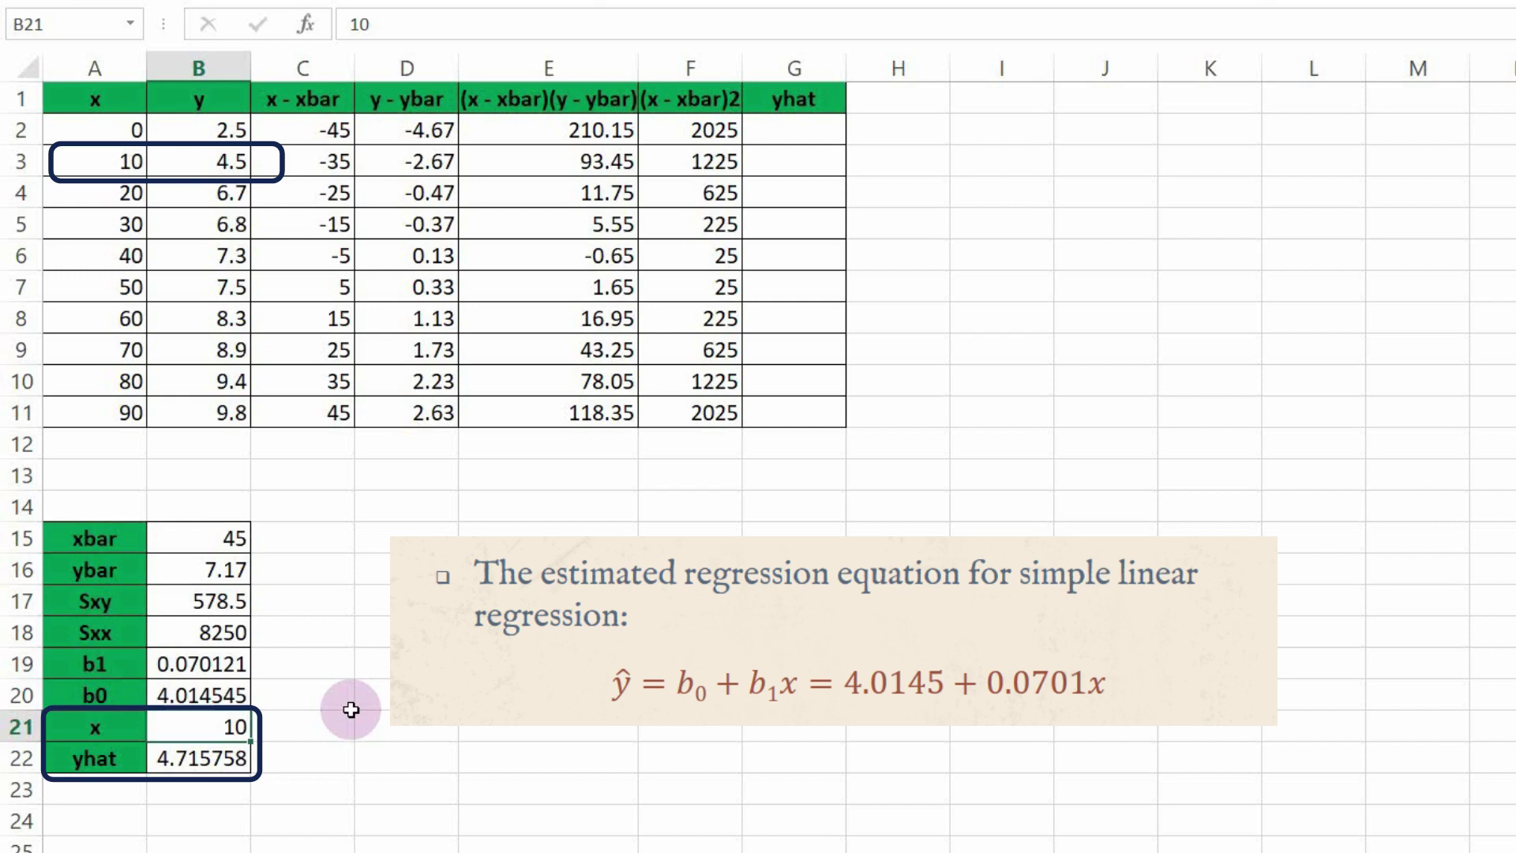
pyautogui.write('30')
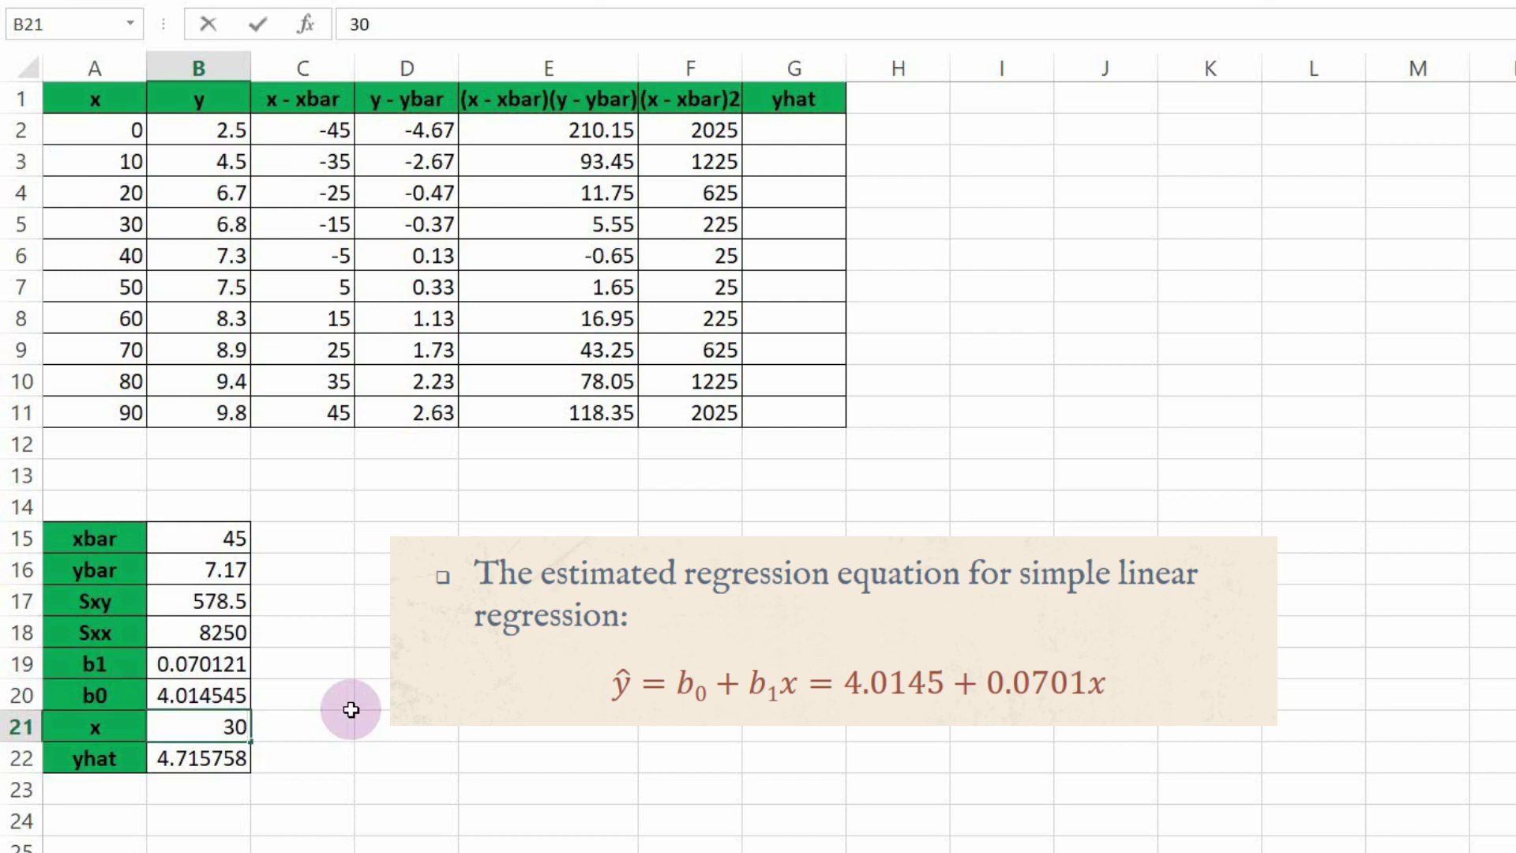
pyautogui.press('Return')
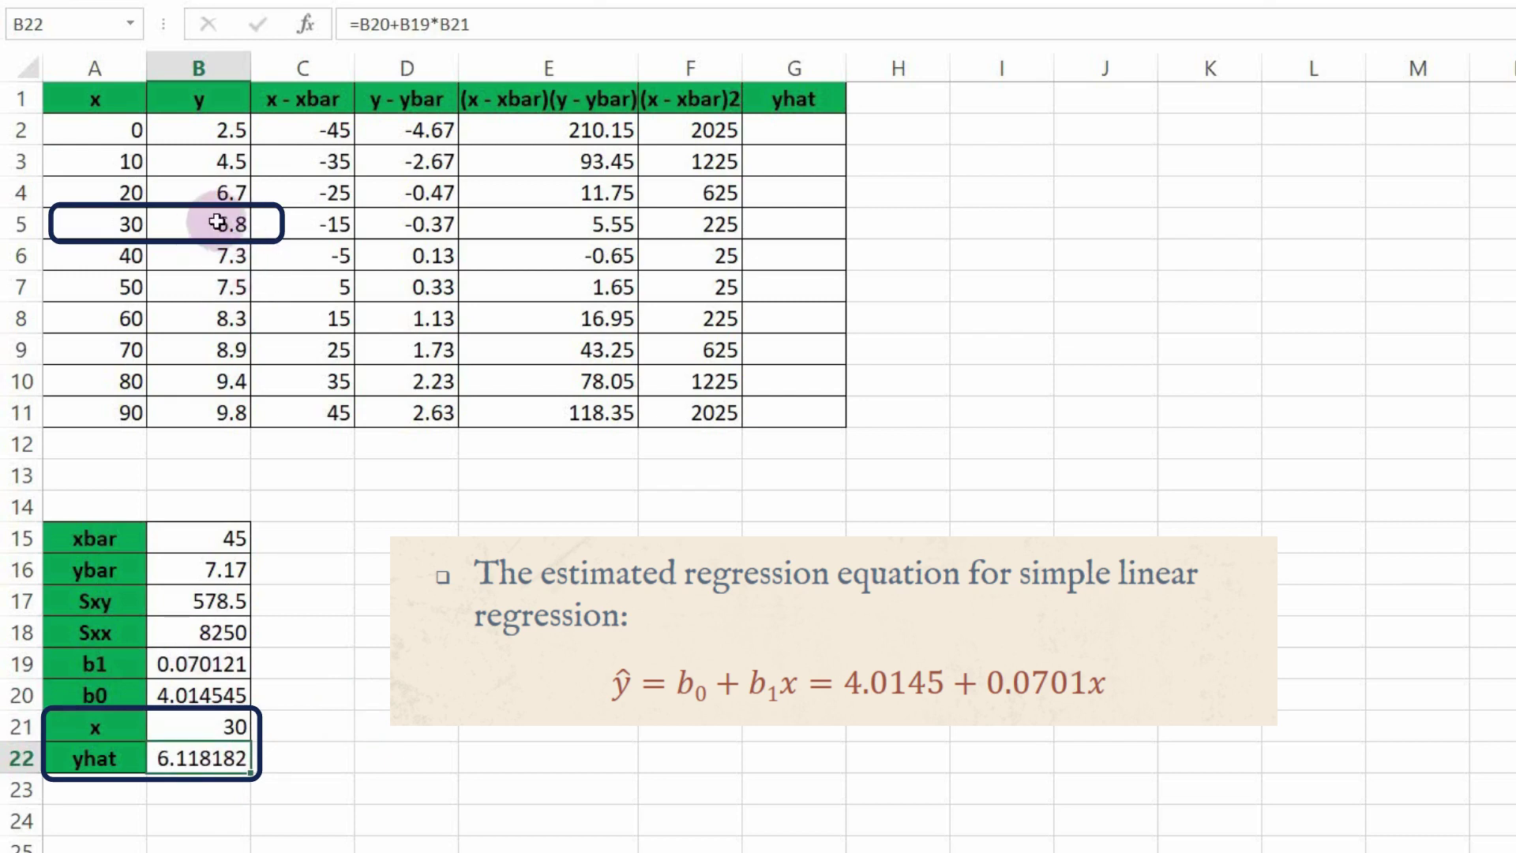
pyautogui.click(225, 726)
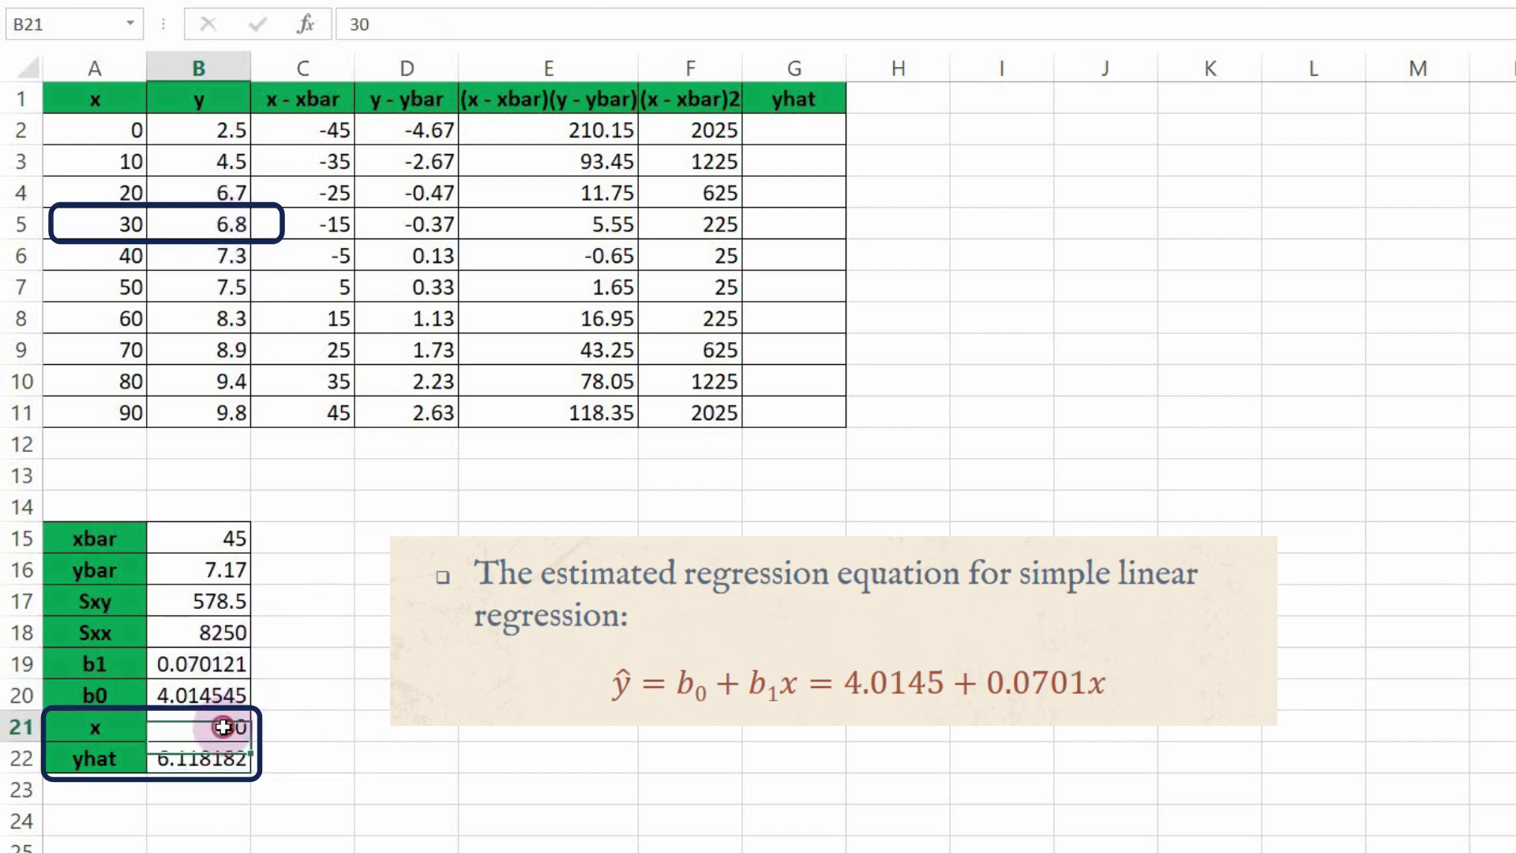
pyautogui.write('70')
pyautogui.press('Return')
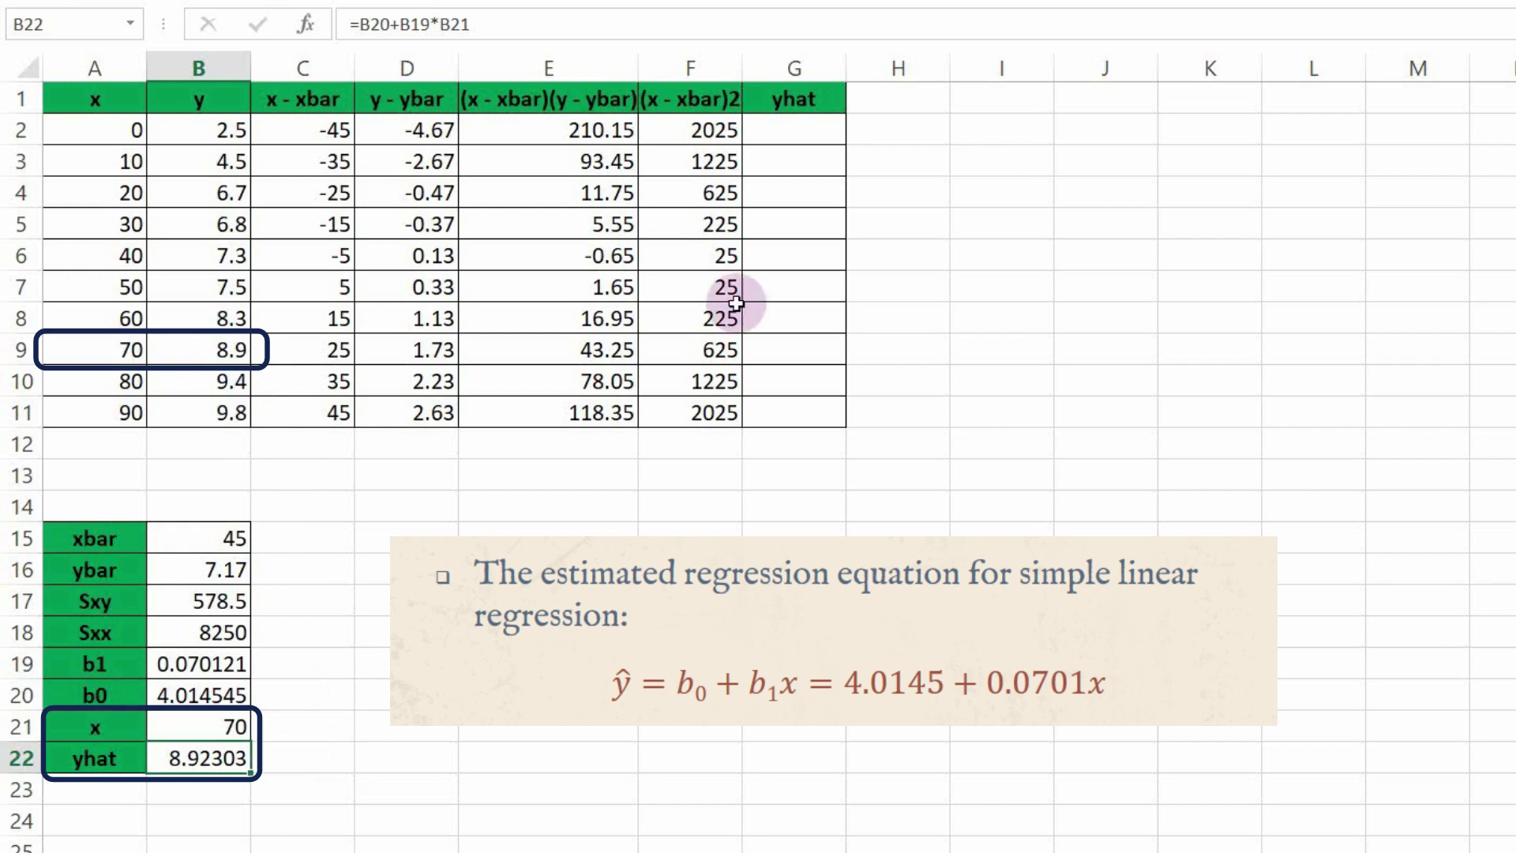
pyautogui.click(793, 131)
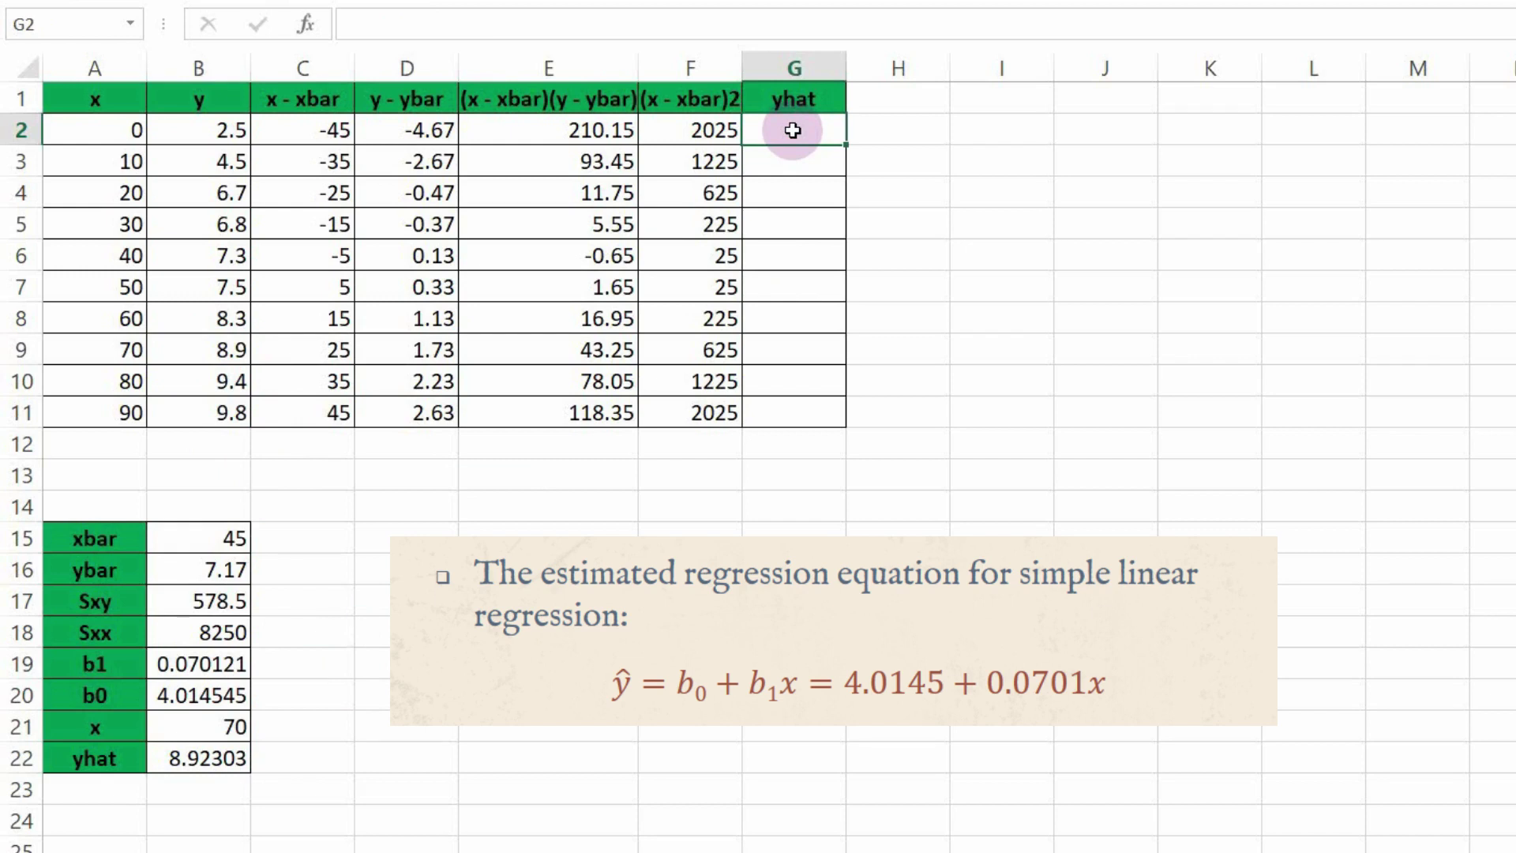
# - Enter =$B$20+$B$19*A2 in G2 and fill it down to G11
pyautogui.write('=')
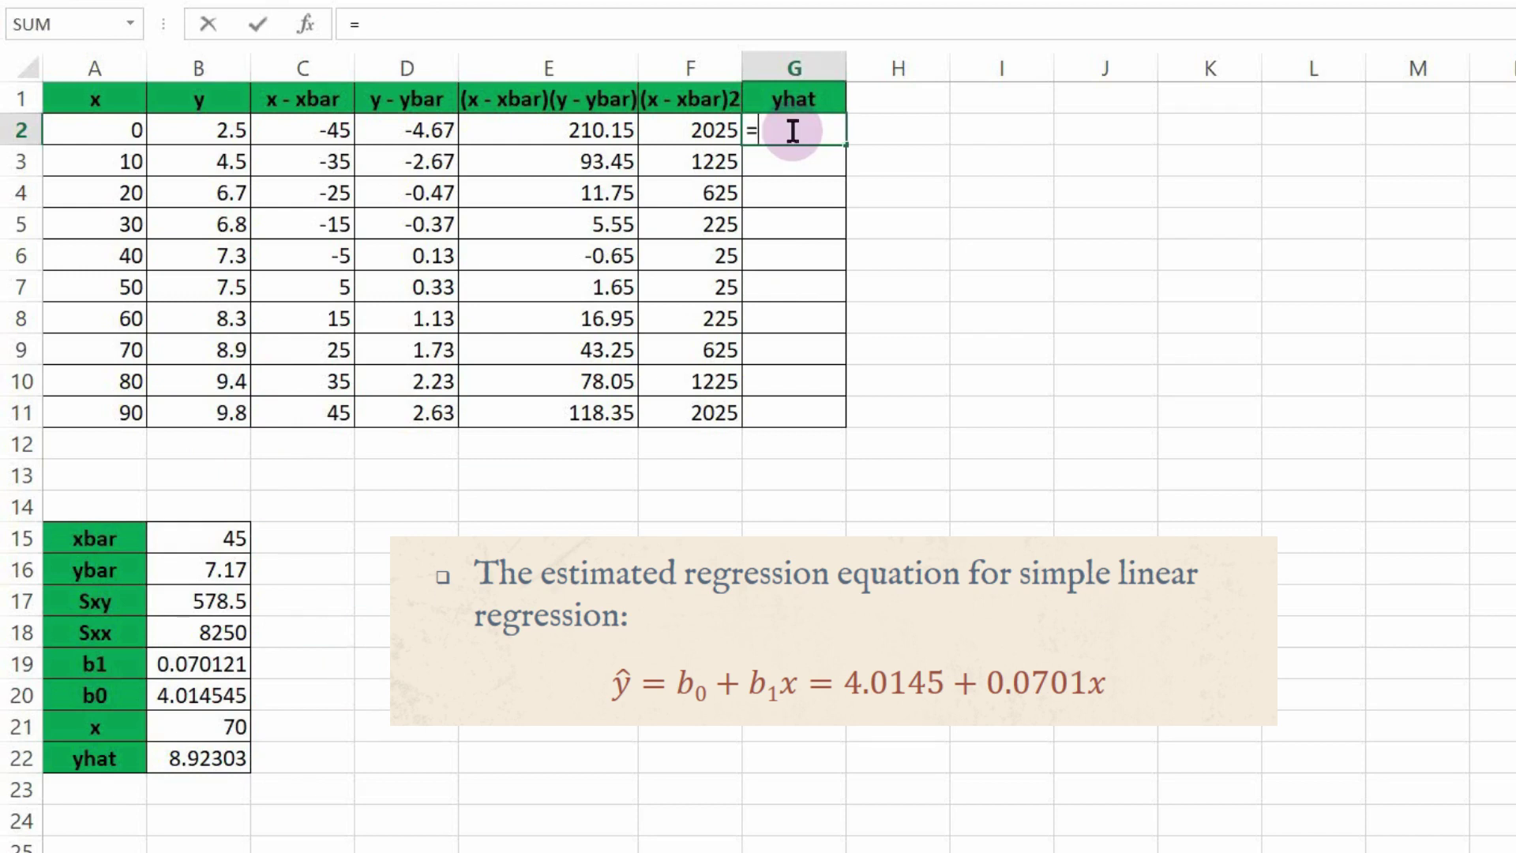
pyautogui.click(204, 698)
pyautogui.press('F4')
pyautogui.write('+')
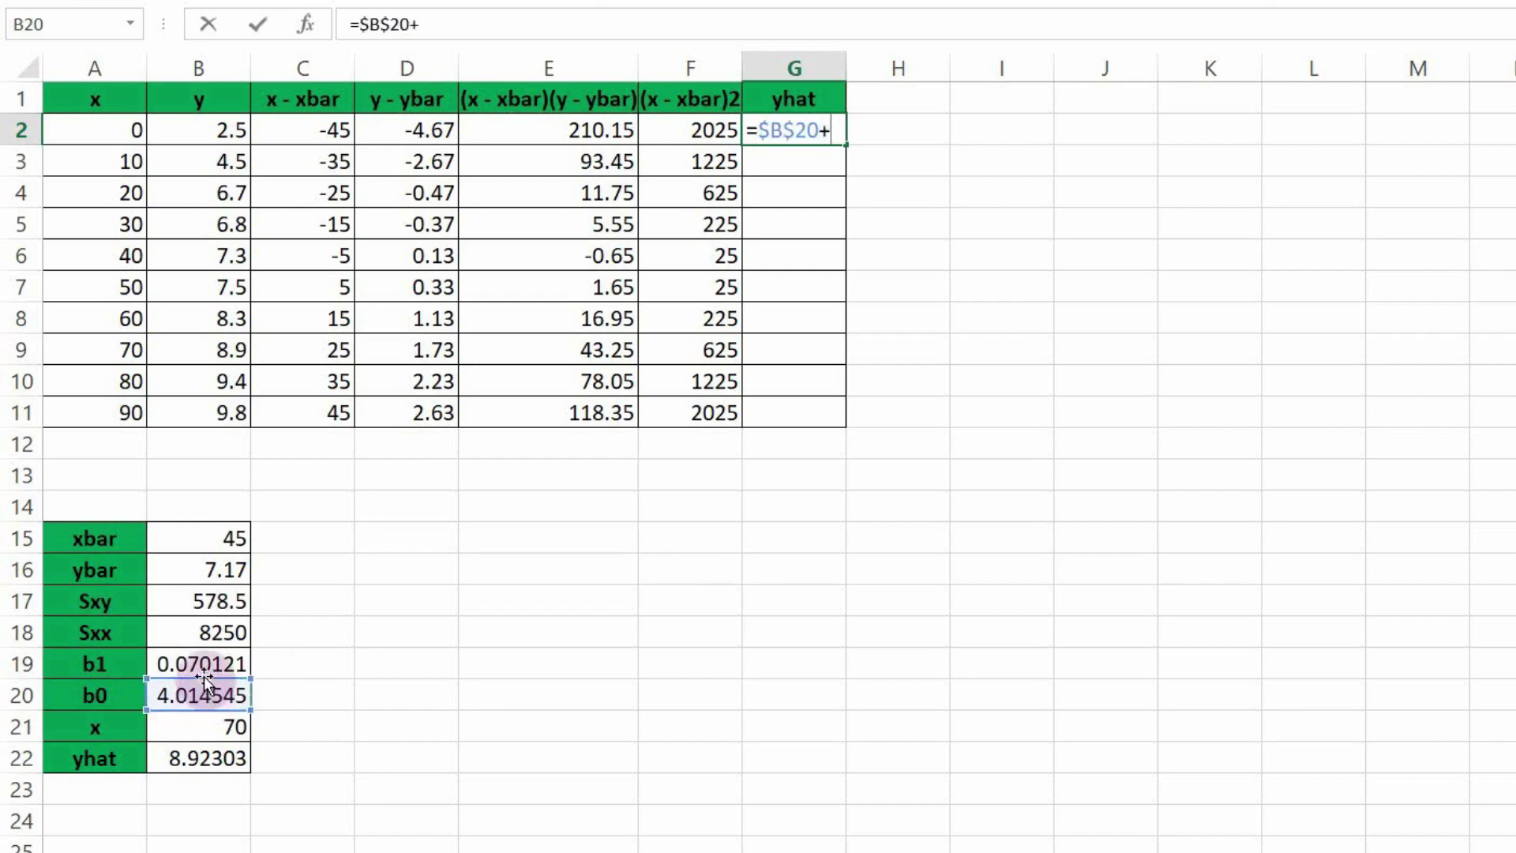
pyautogui.click(200, 665)
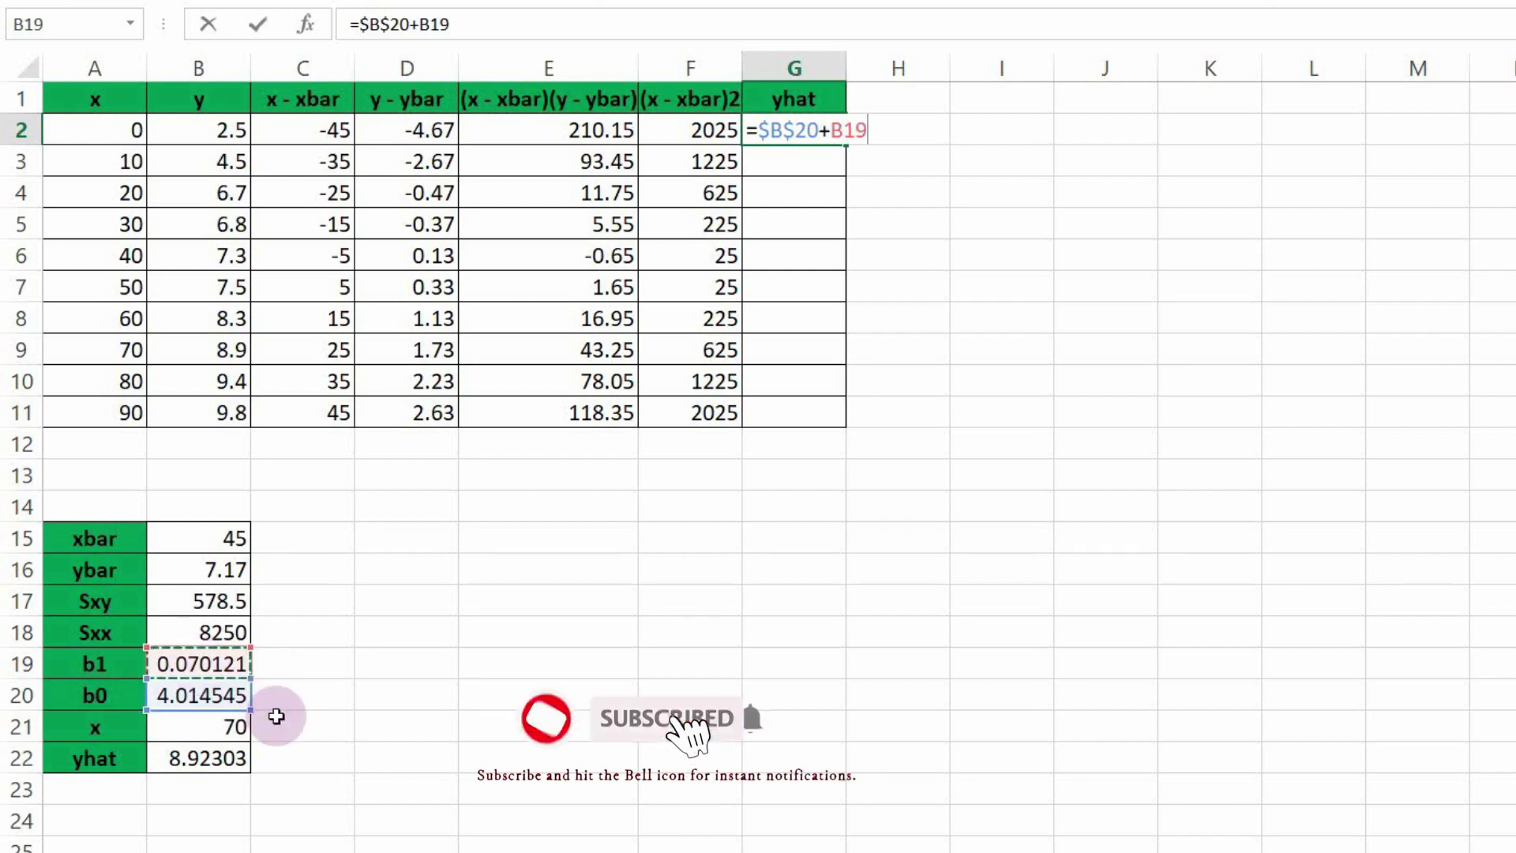
pyautogui.press('F4')
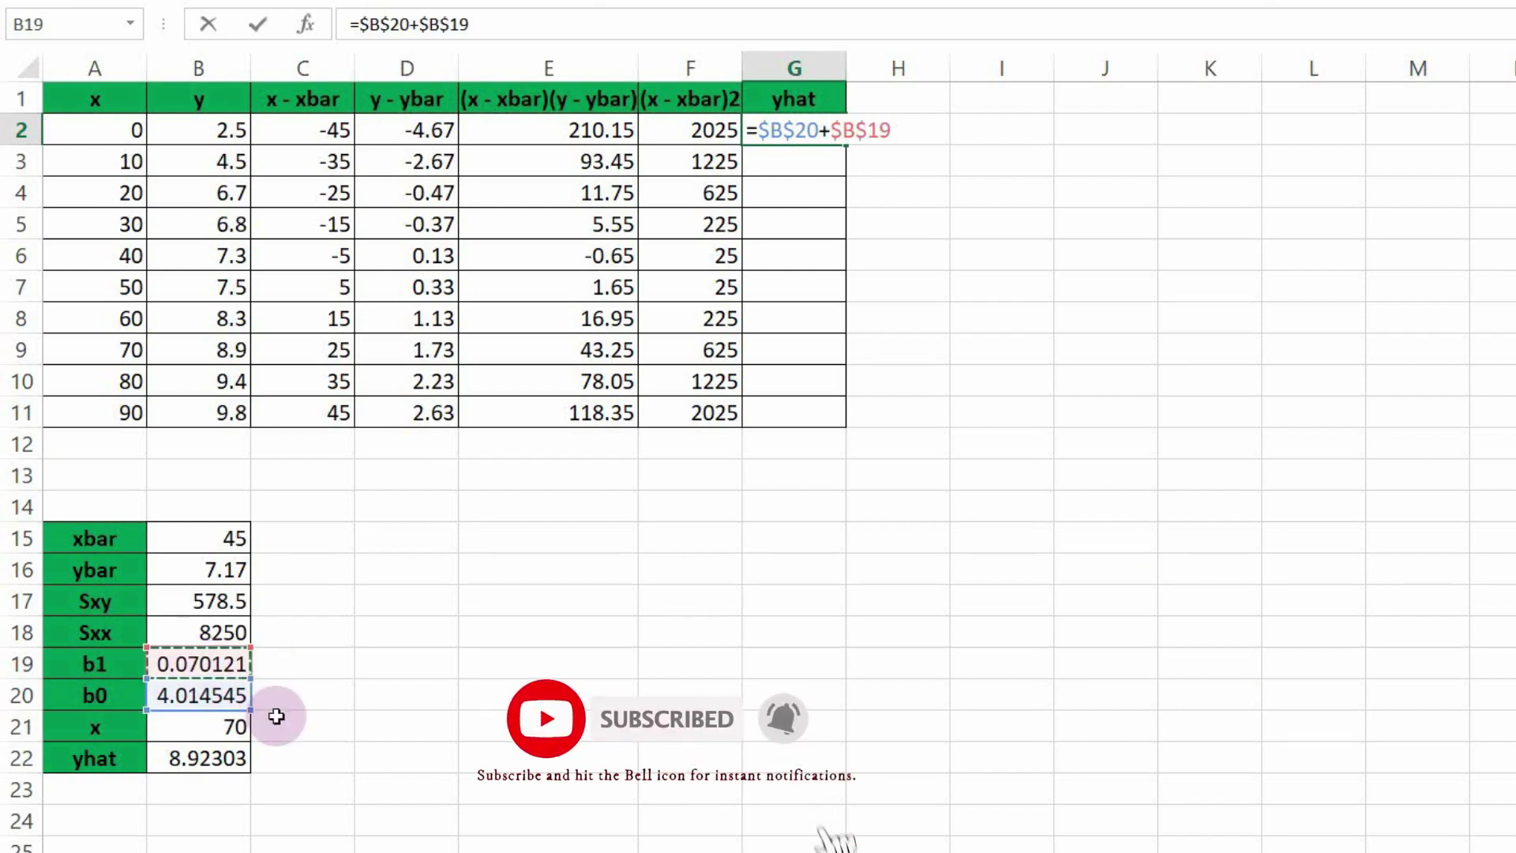
pyautogui.write('*')
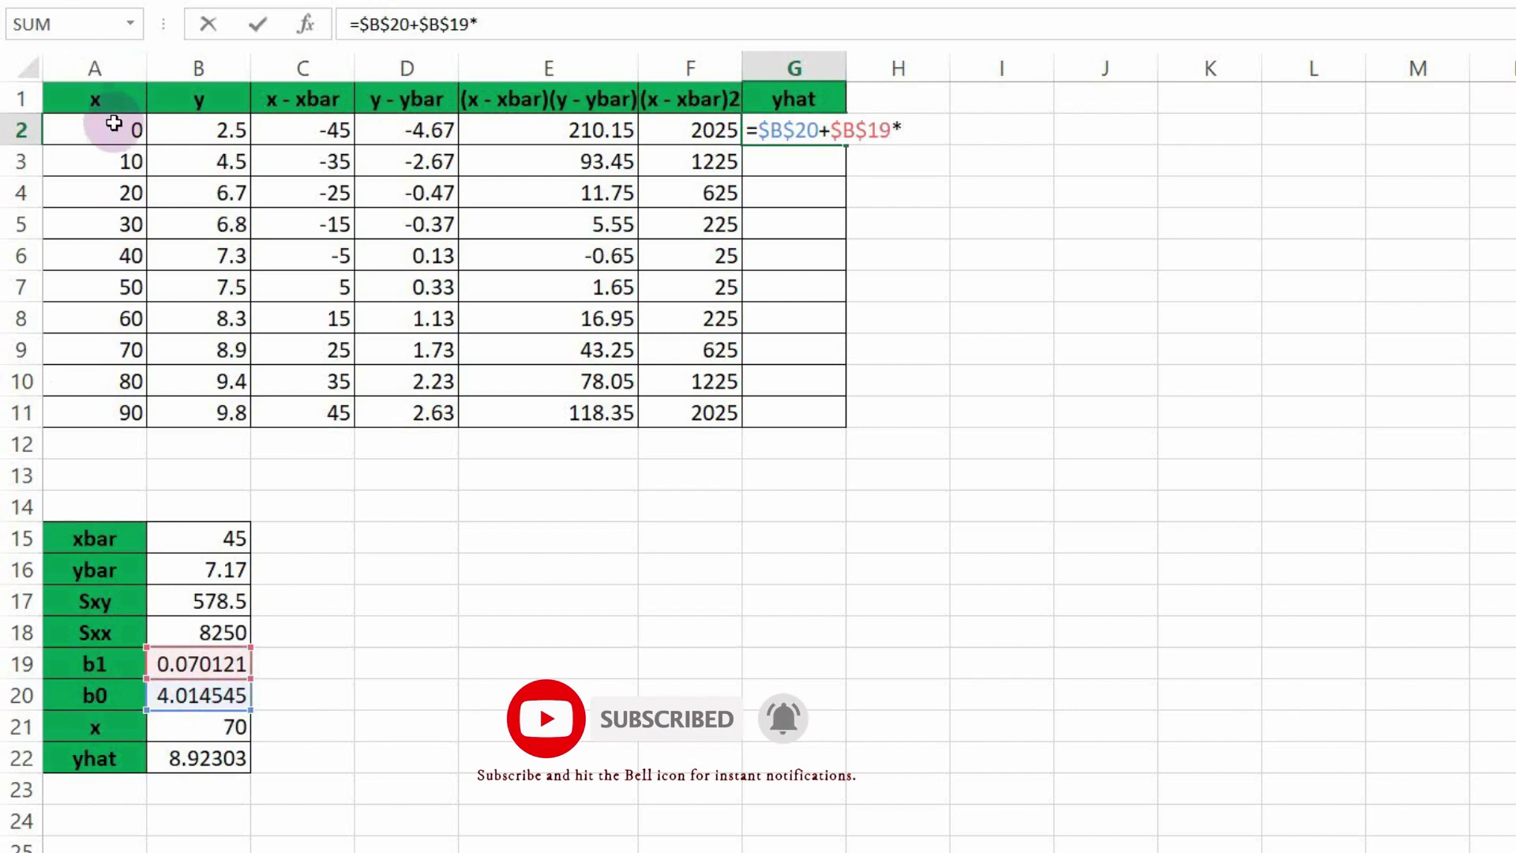
pyautogui.click(113, 128)
pyautogui.press('Return')
pyautogui.click(797, 120)
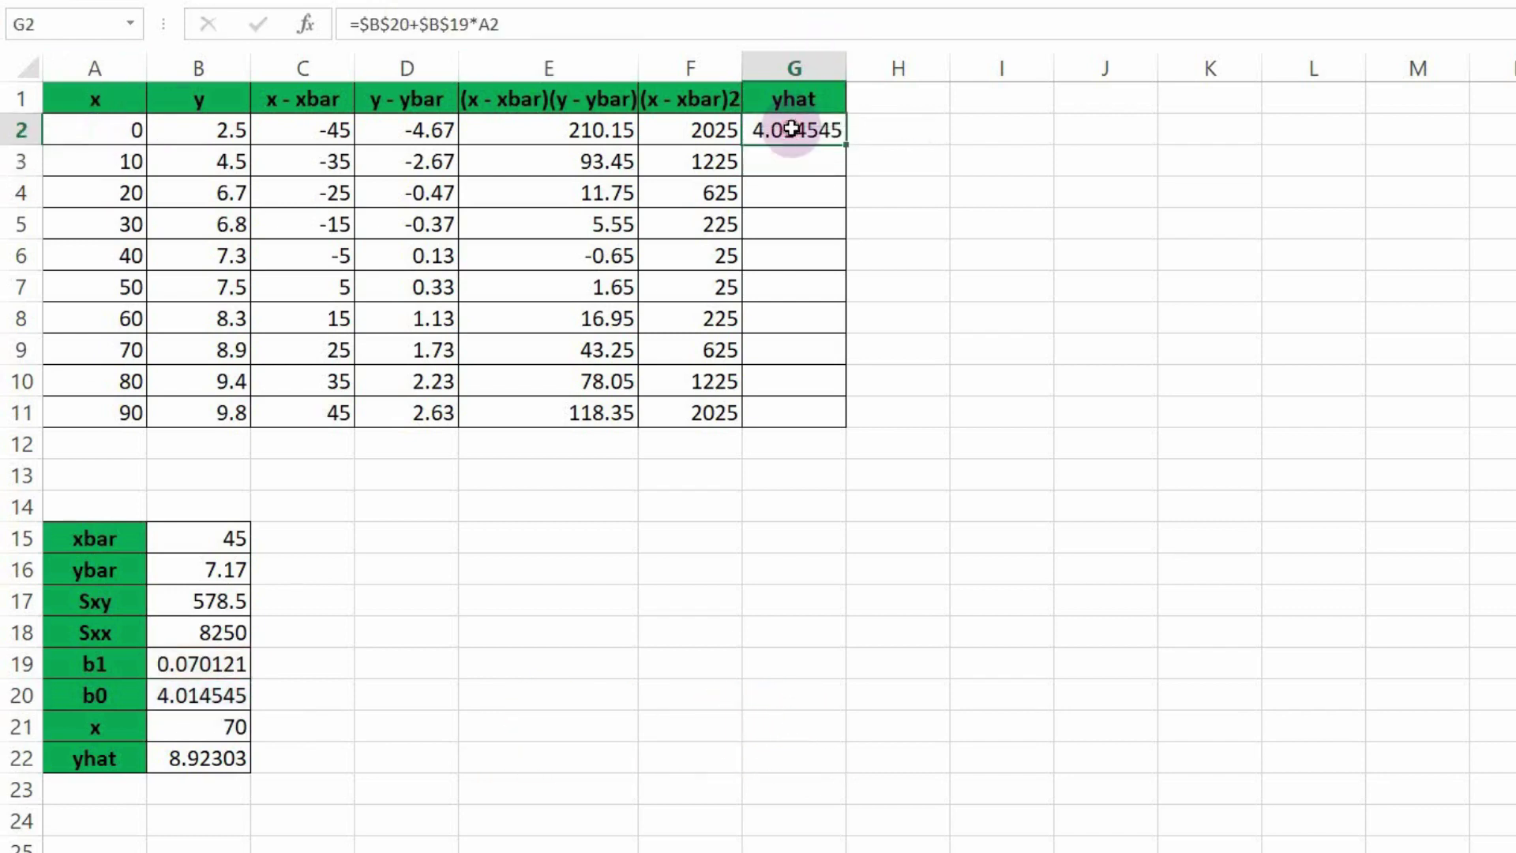
pyautogui.moveTo(843, 145); pyautogui.dragTo(841, 412)
pyautogui.click(1174, 278)
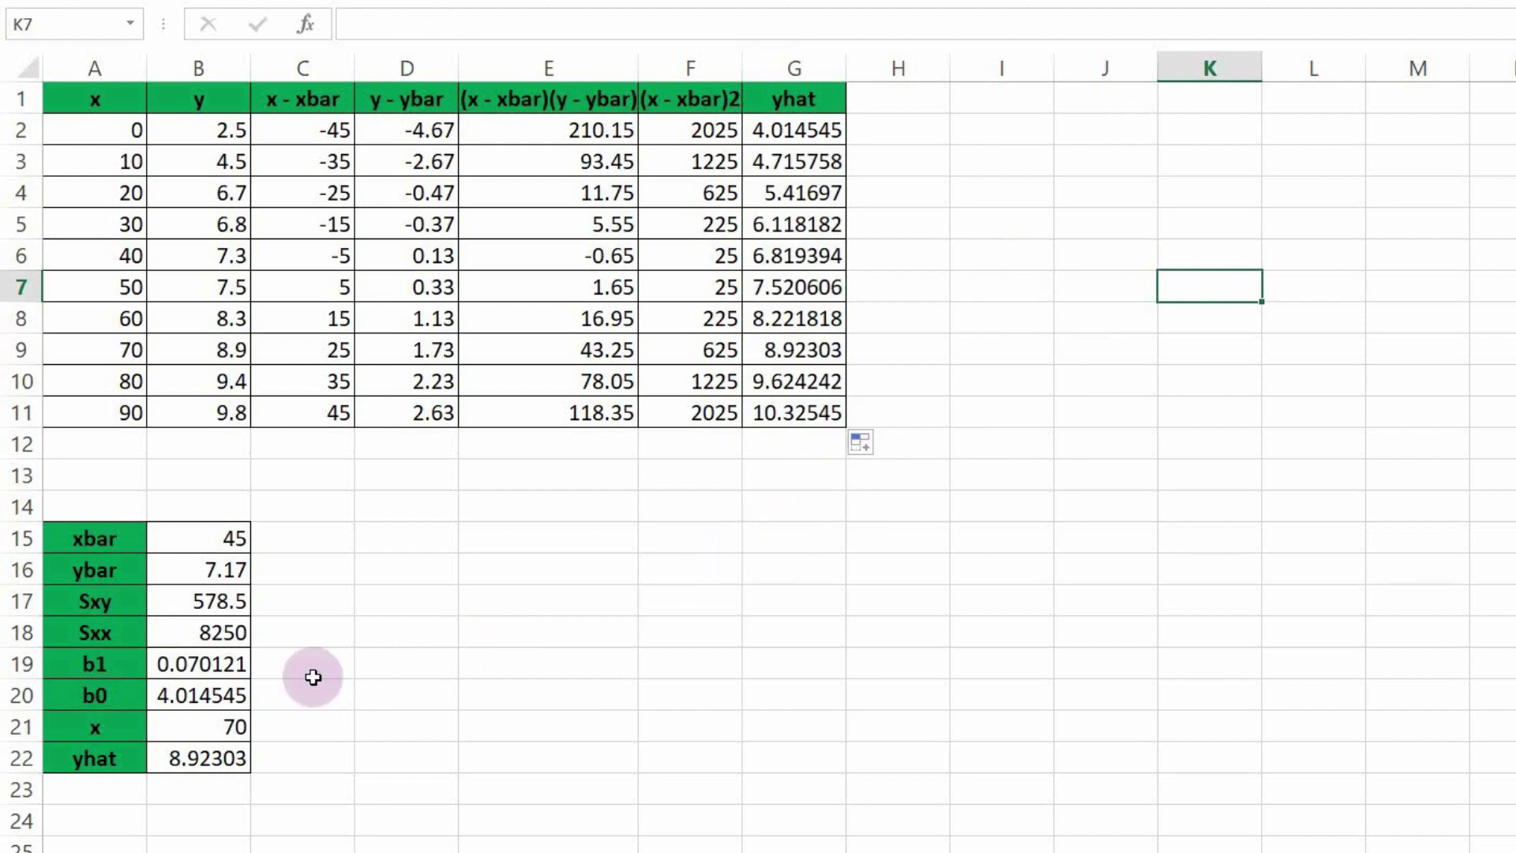
# - Set the what-if x in B21 to 15, then select the x and y data A2:B11
pyautogui.click(224, 722)
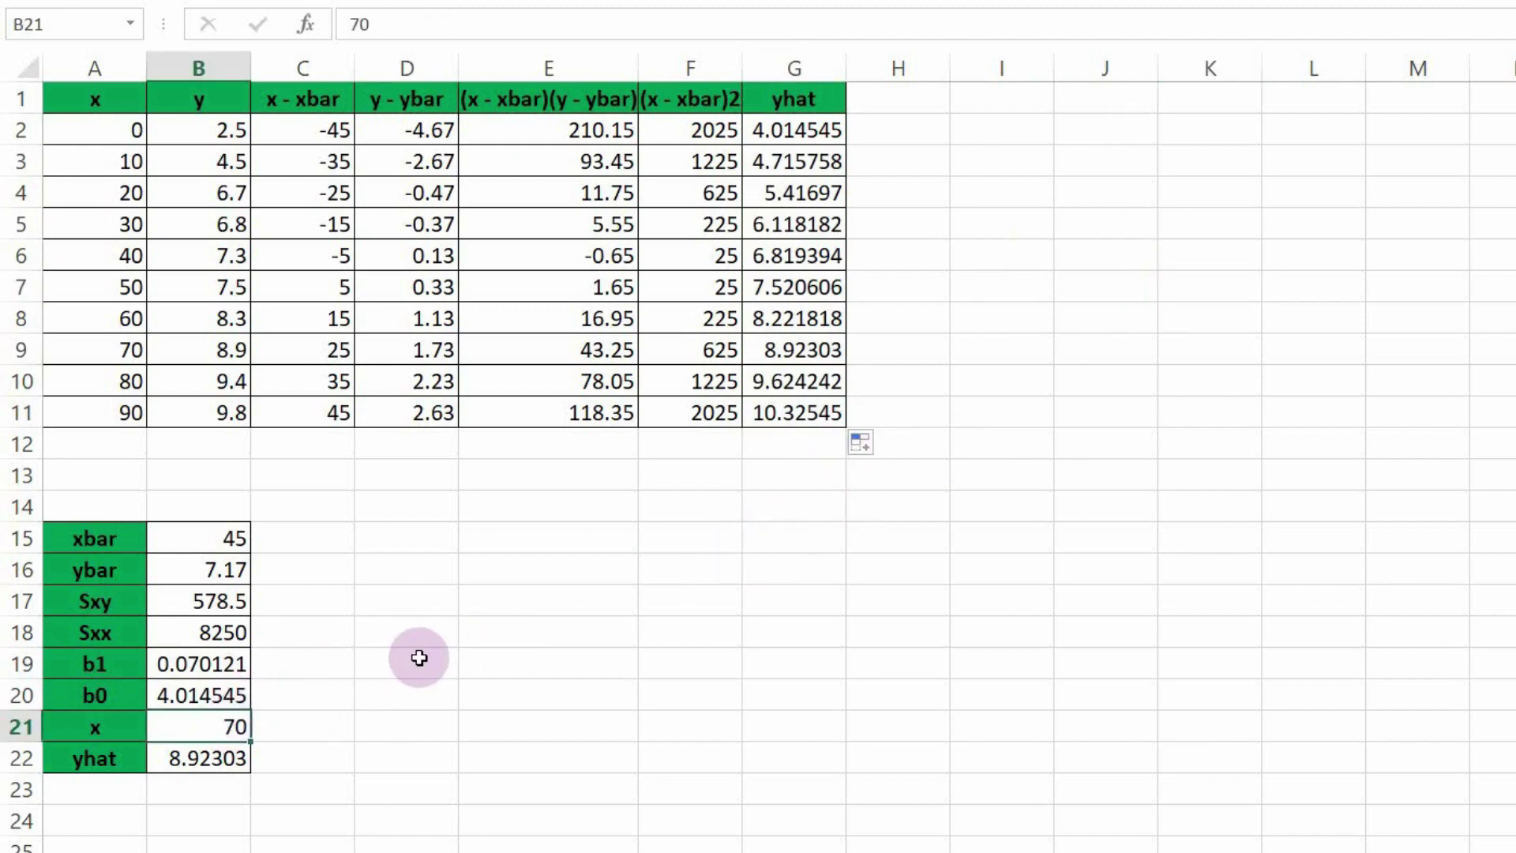
pyautogui.write('15')
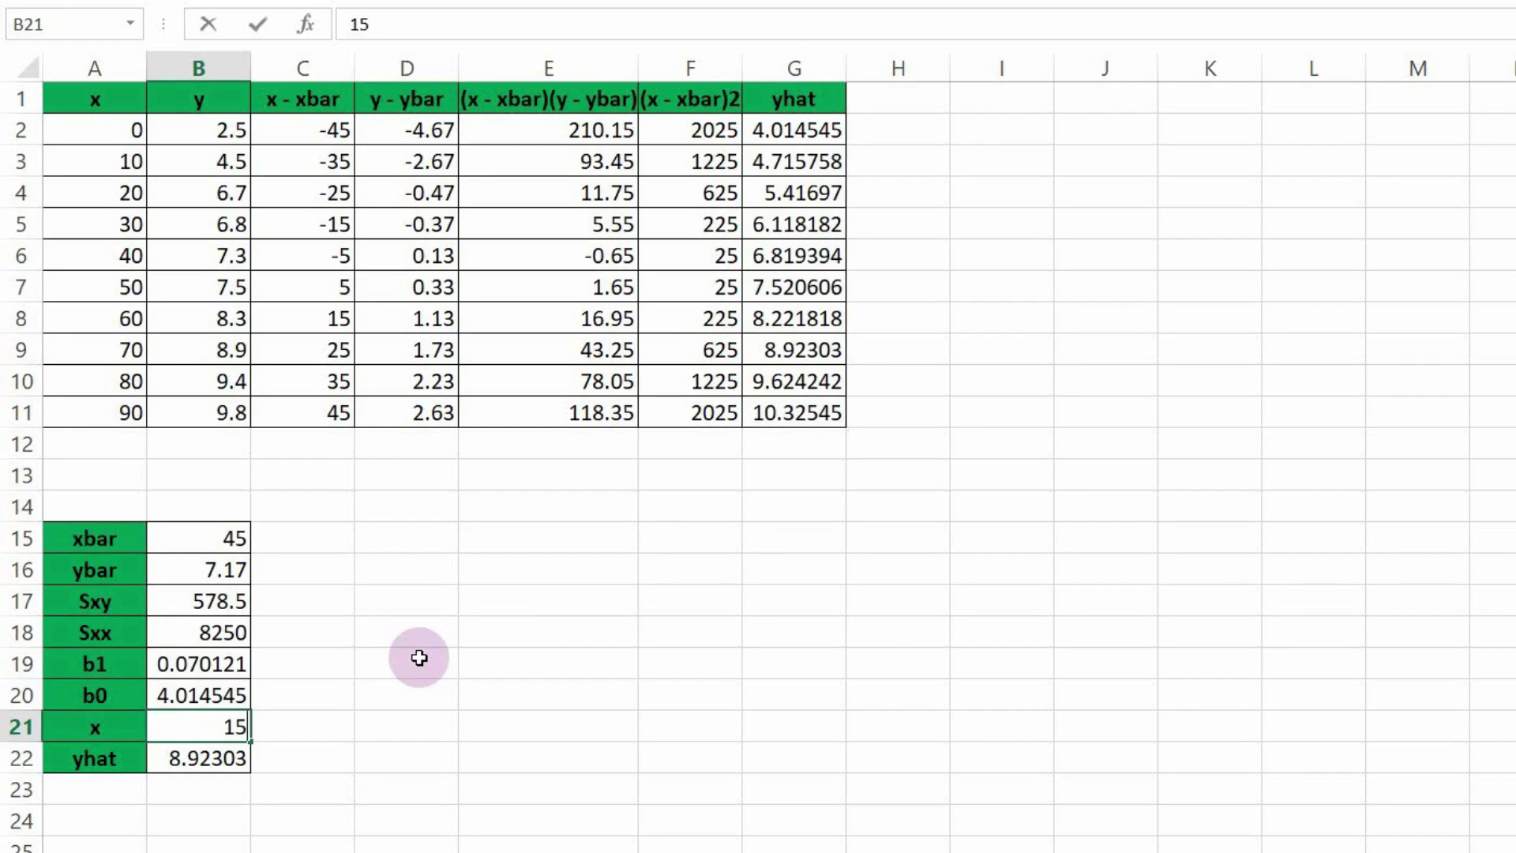
pyautogui.press('Return')
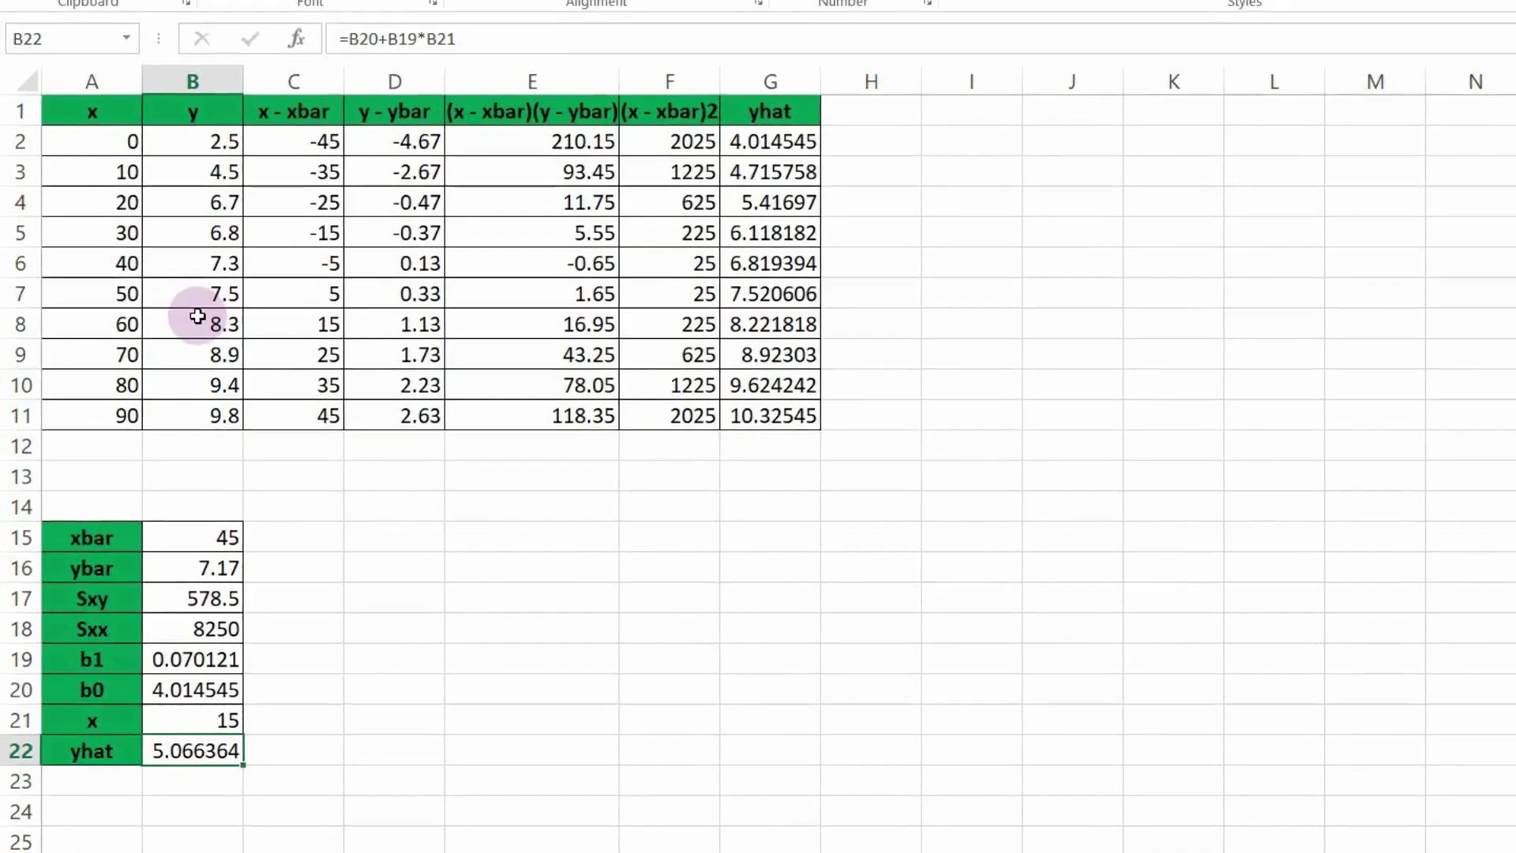
pyautogui.moveTo(80, 158); pyautogui.dragTo(170, 415)
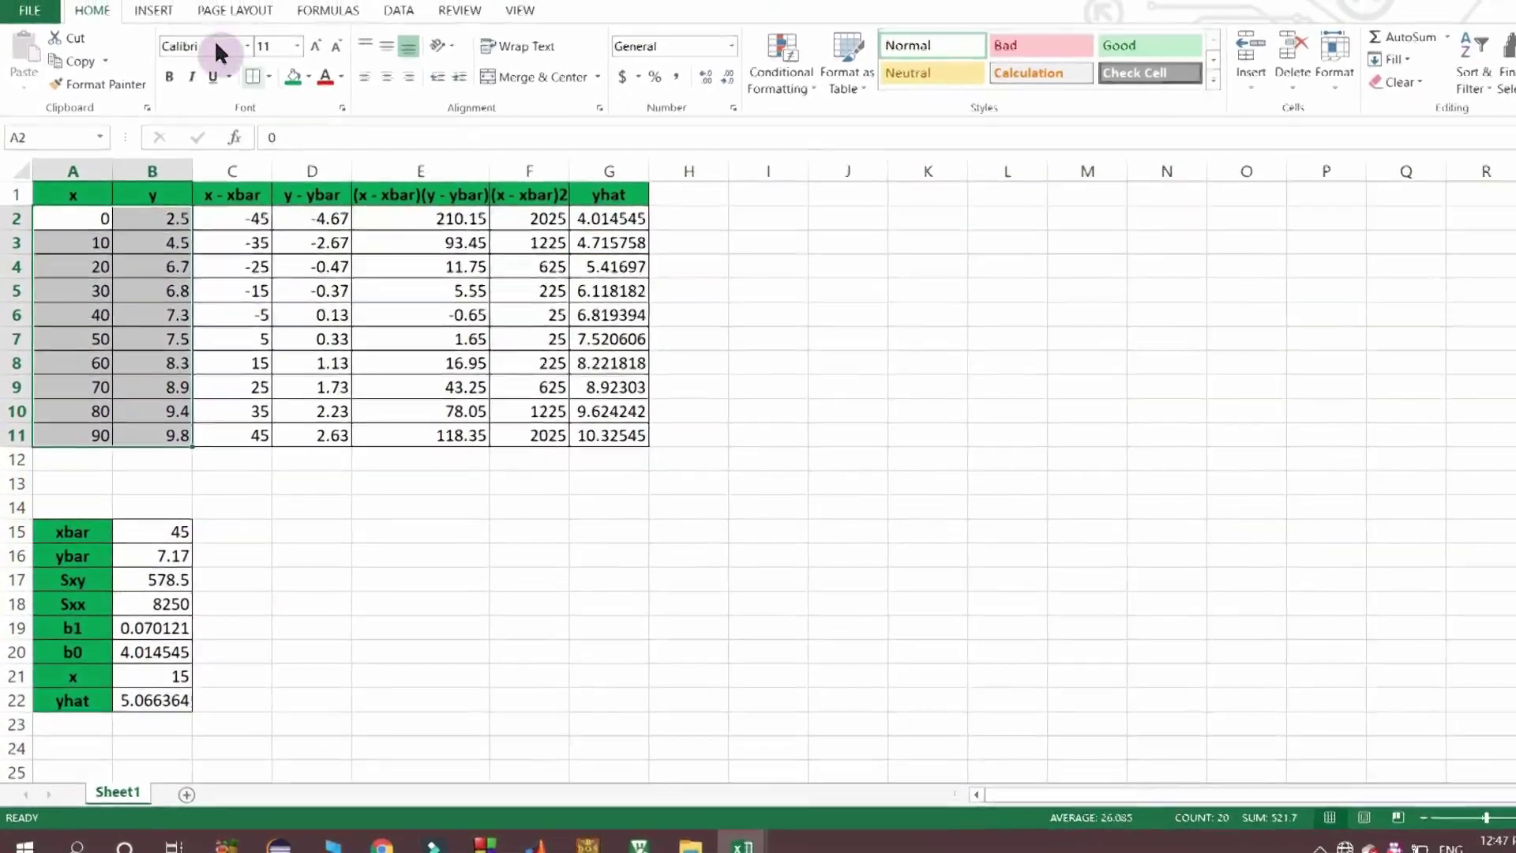
# - Insert a plain scatter chart of the x and y data beside the table
pyautogui.click(158, 29)
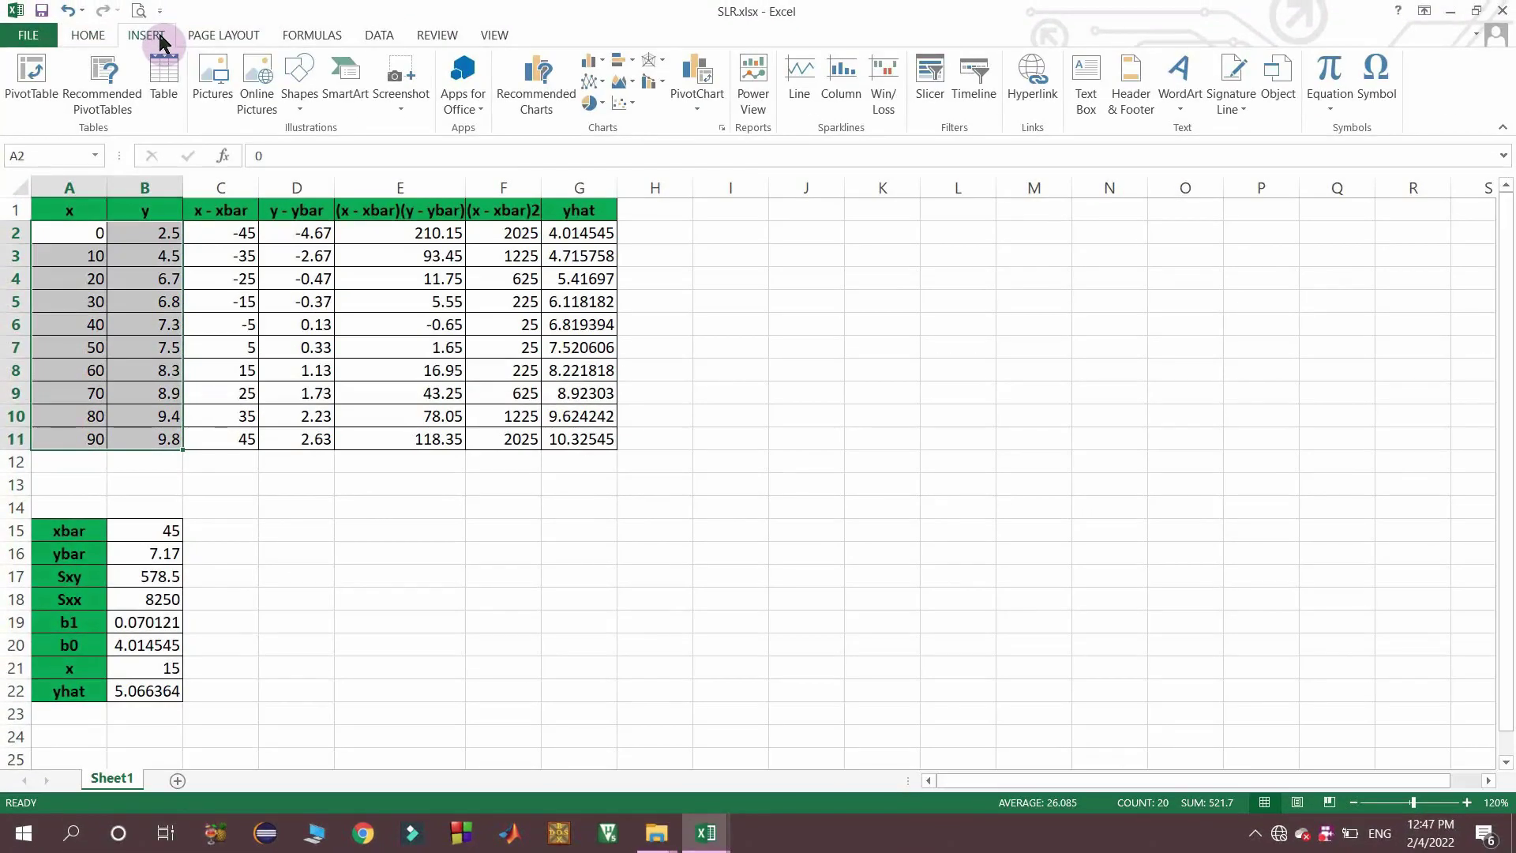
pyautogui.click(623, 103)
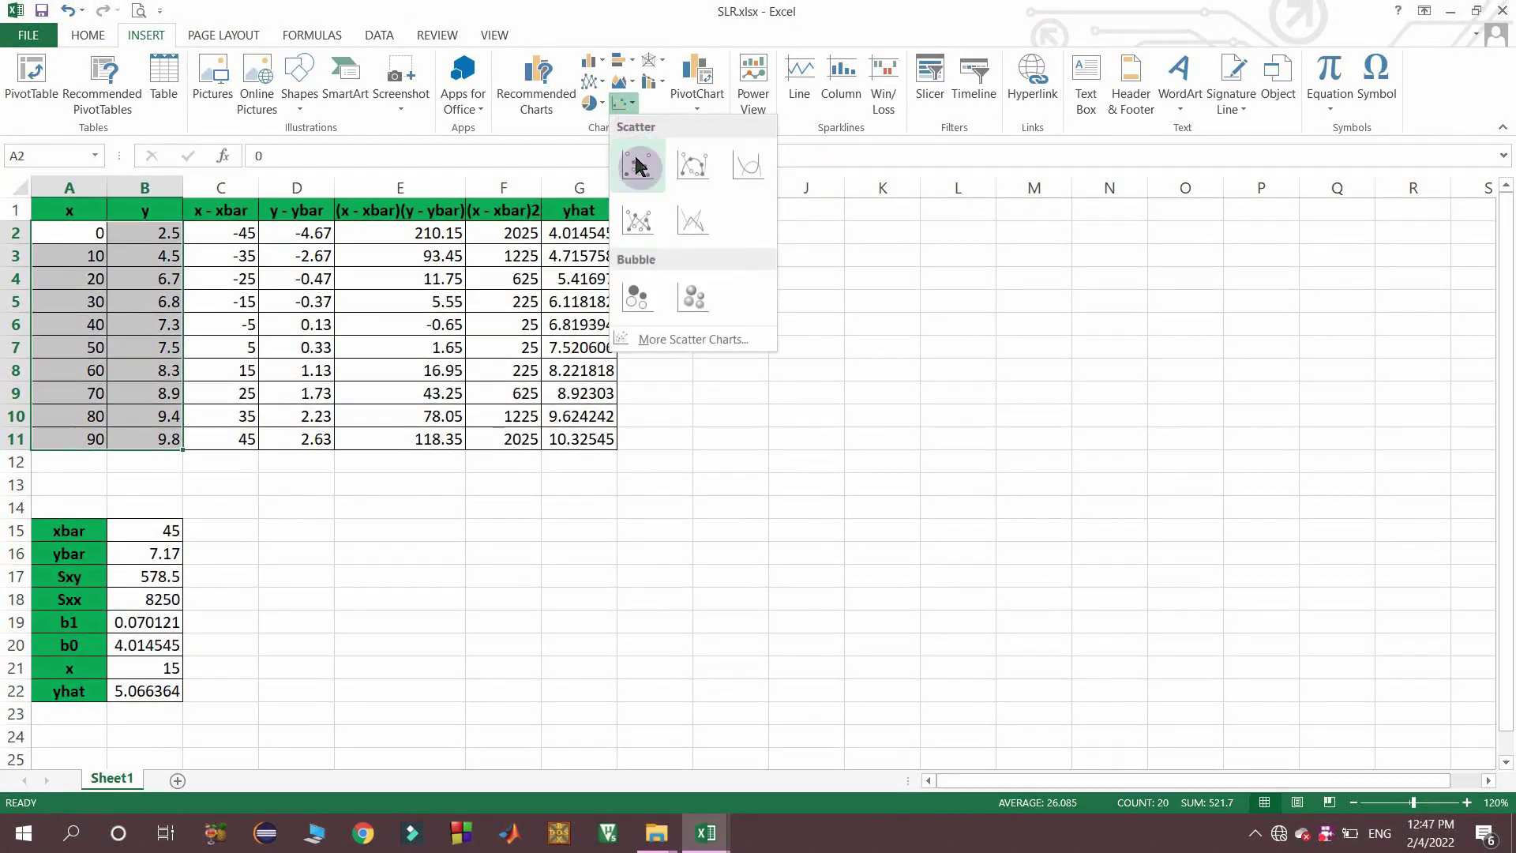
pyautogui.click(638, 165)
pyautogui.moveTo(653, 326); pyautogui.dragTo(866, 352)
# - Title the chart 'SIMPLE LINEAR REGRESSION'
pyautogui.doubleClick(1034, 377)
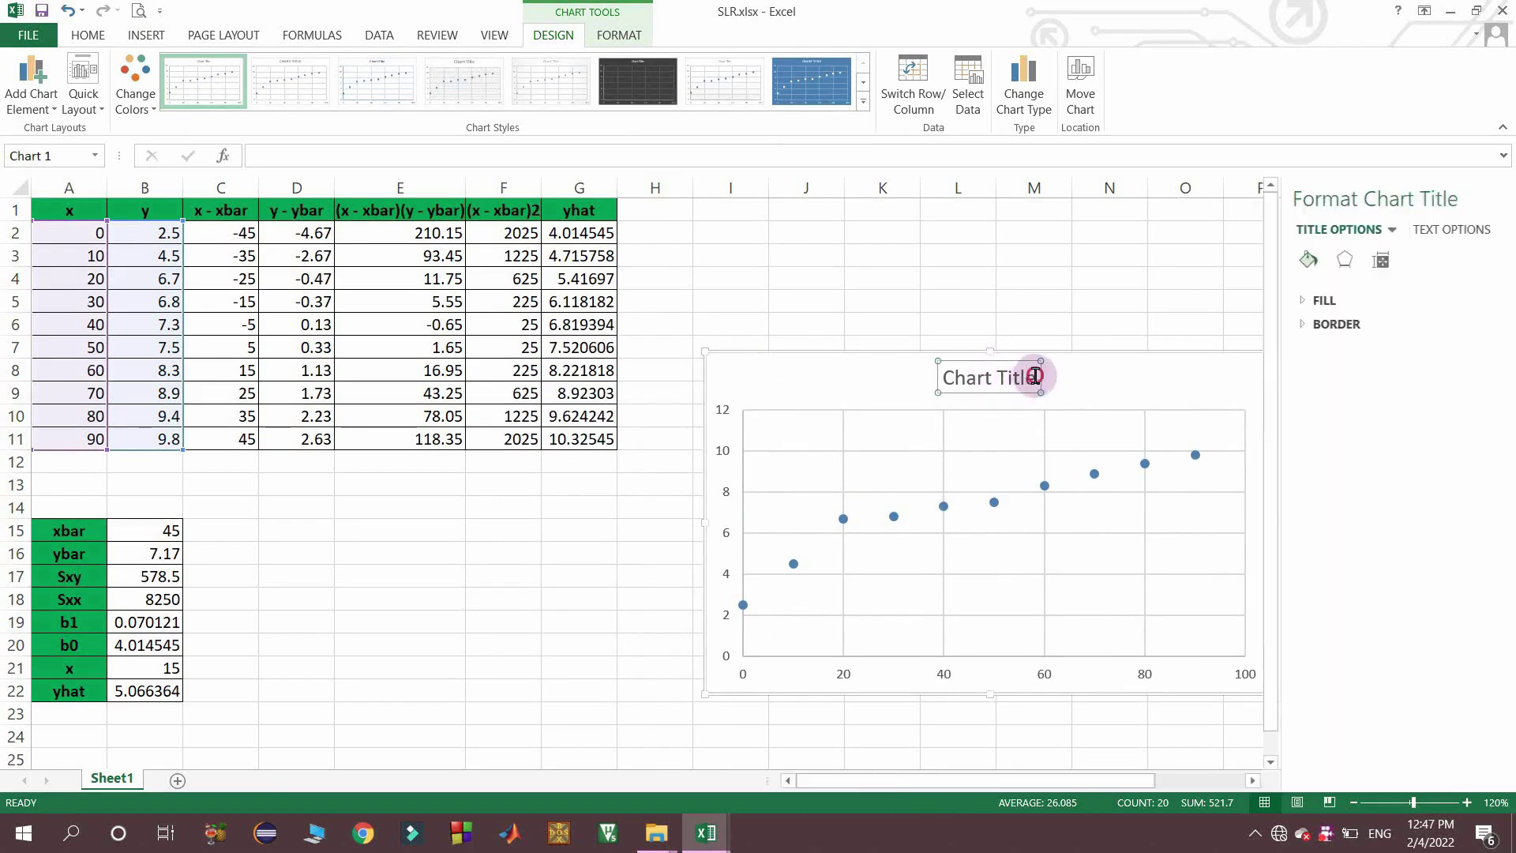
pyautogui.moveTo(1035, 376); pyautogui.dragTo(931, 376)
pyautogui.write('SIMPLE LINEAR REGRESSION')
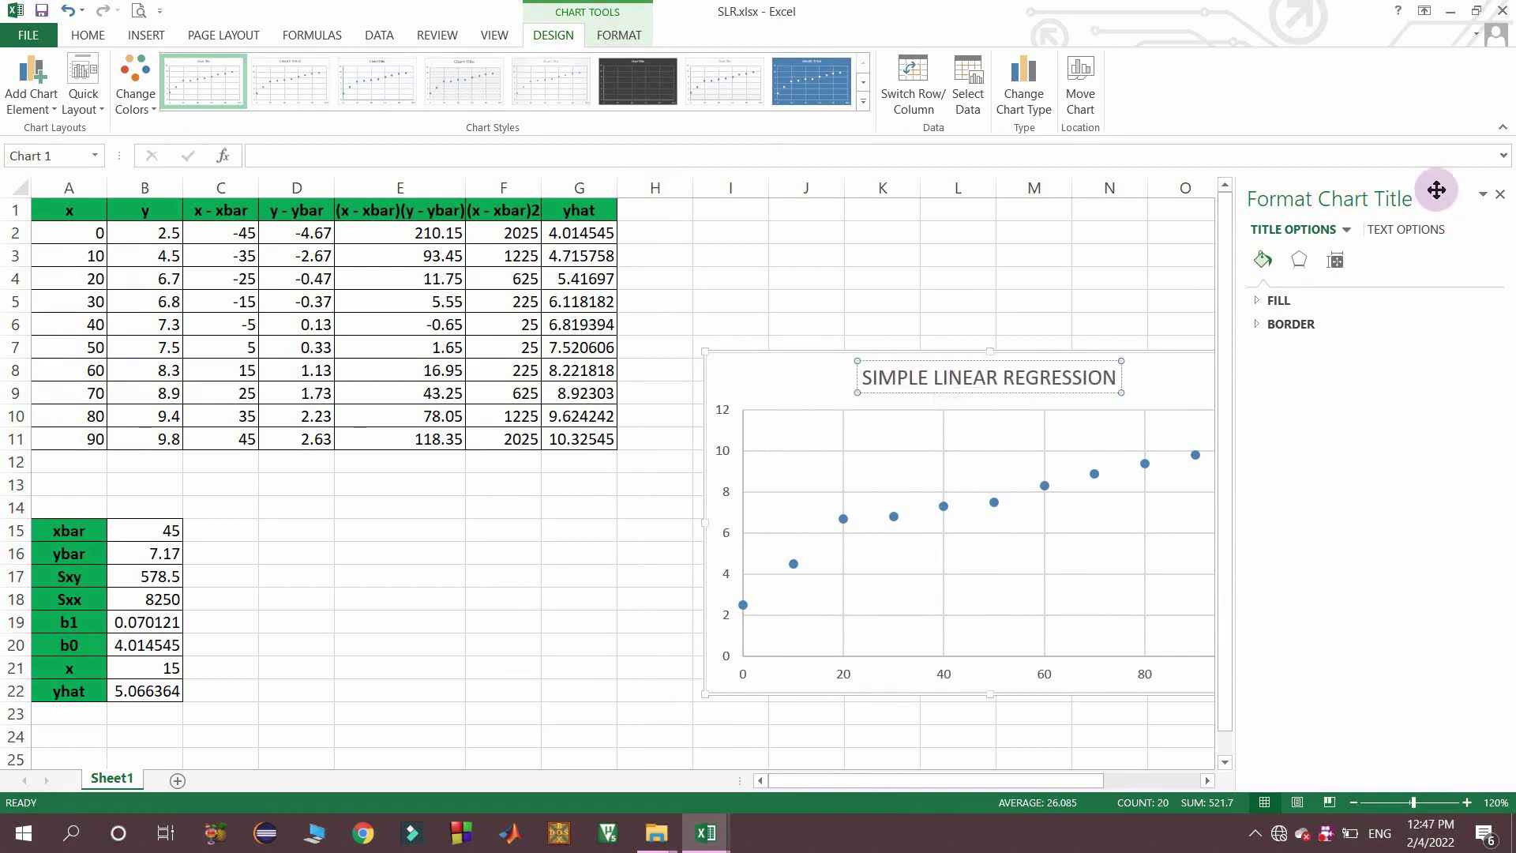
pyautogui.click(1500, 194)
pyautogui.click(1371, 446)
# - Add axis titles to the chart, naming the horizontal axis X and the vertical axis Y
pyautogui.click(1210, 357)
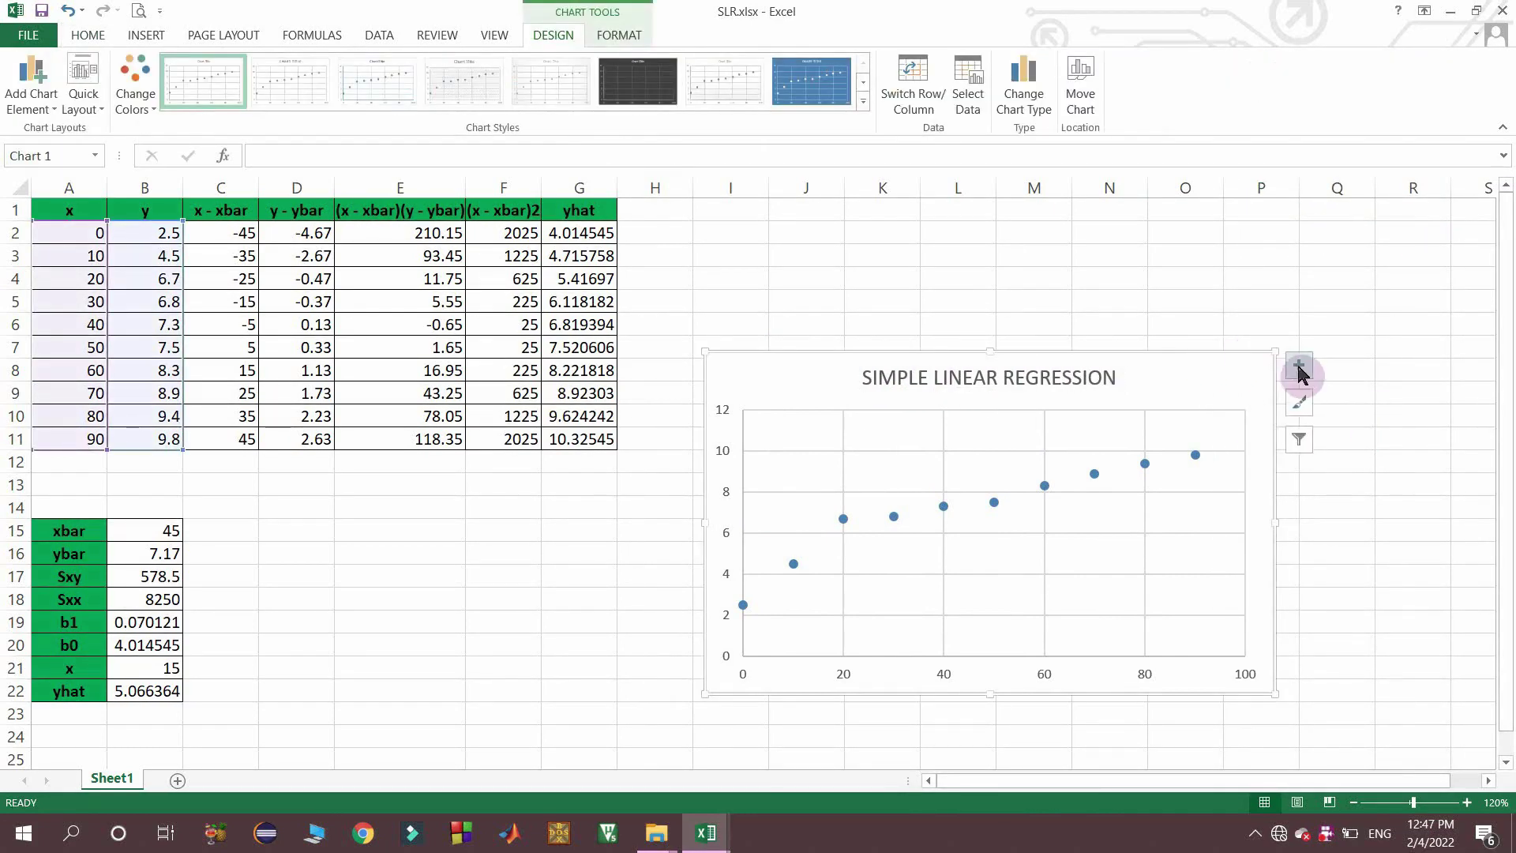
pyautogui.click(1299, 369)
pyautogui.click(1341, 409)
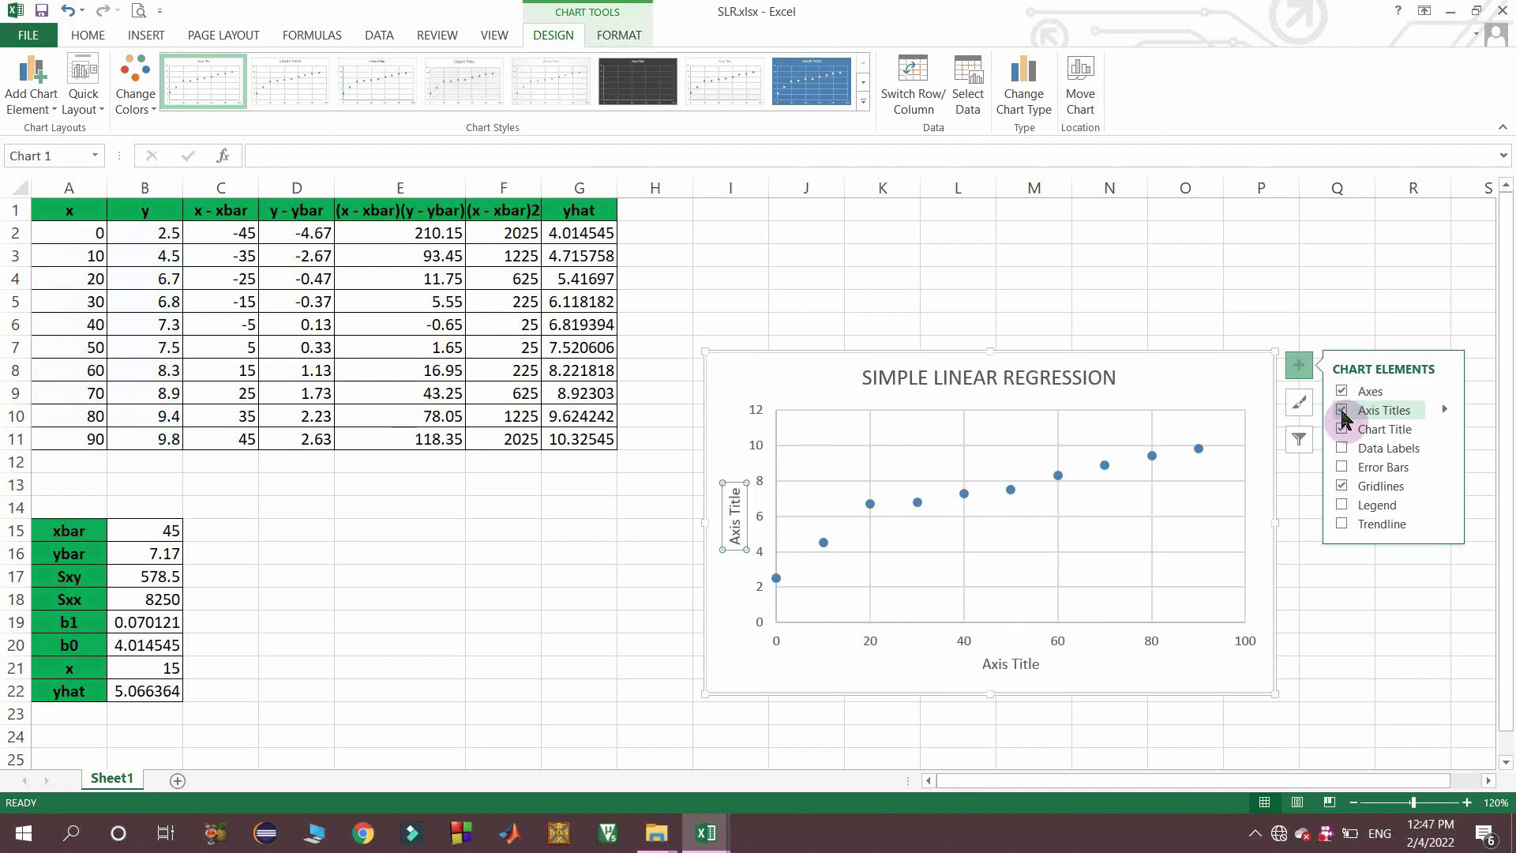
pyautogui.click(1014, 668)
pyautogui.tripleClick(1012, 663)
pyautogui.write('X')
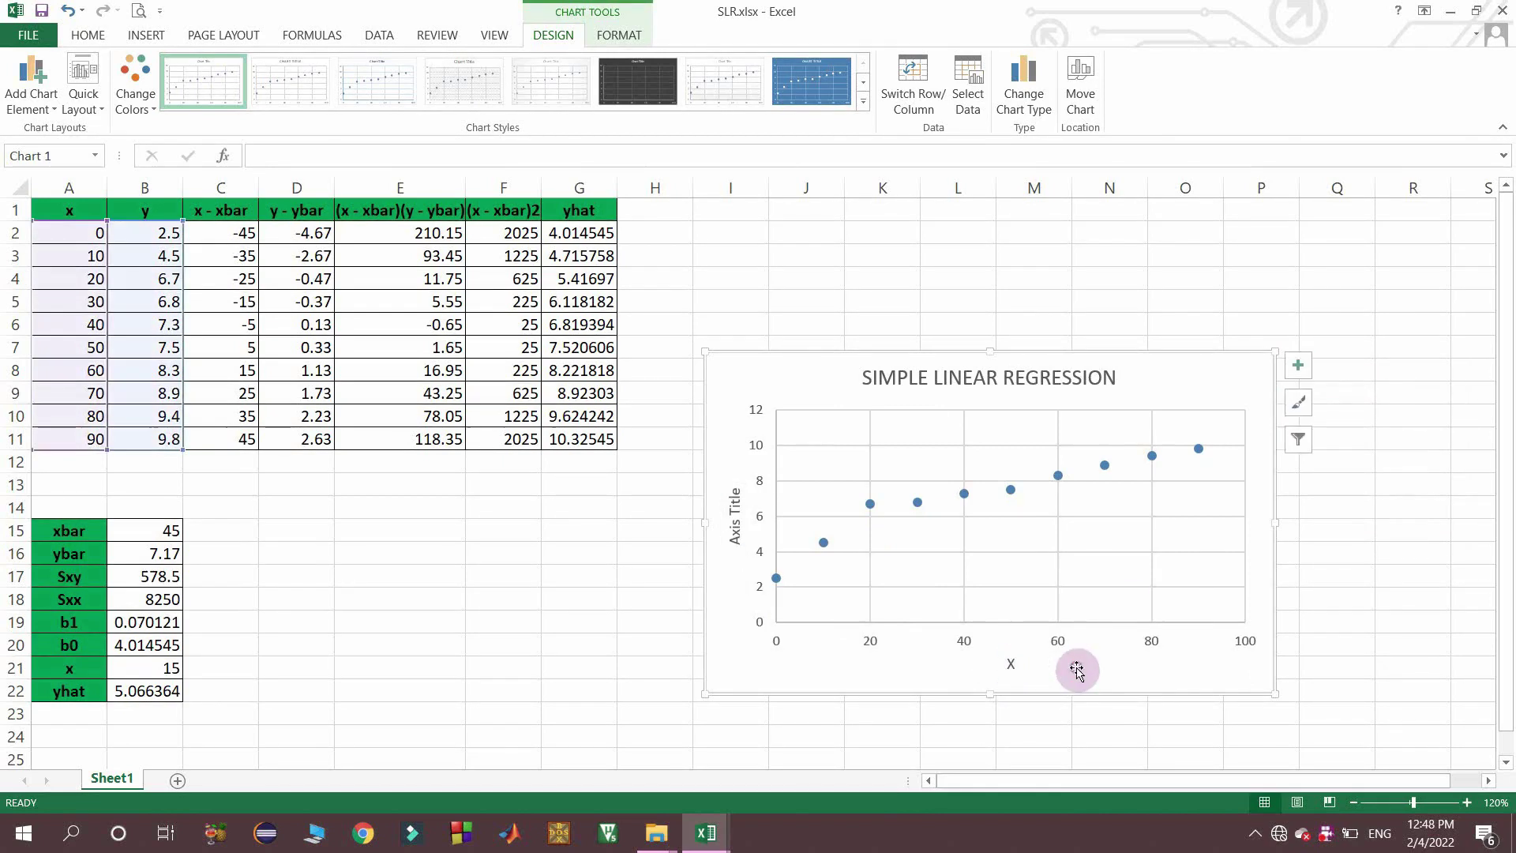
pyautogui.doubleClick(735, 517)
pyautogui.tripleClick(736, 517)
pyautogui.write('Y')
pyautogui.click(724, 548)
pyautogui.click(1505, 197)
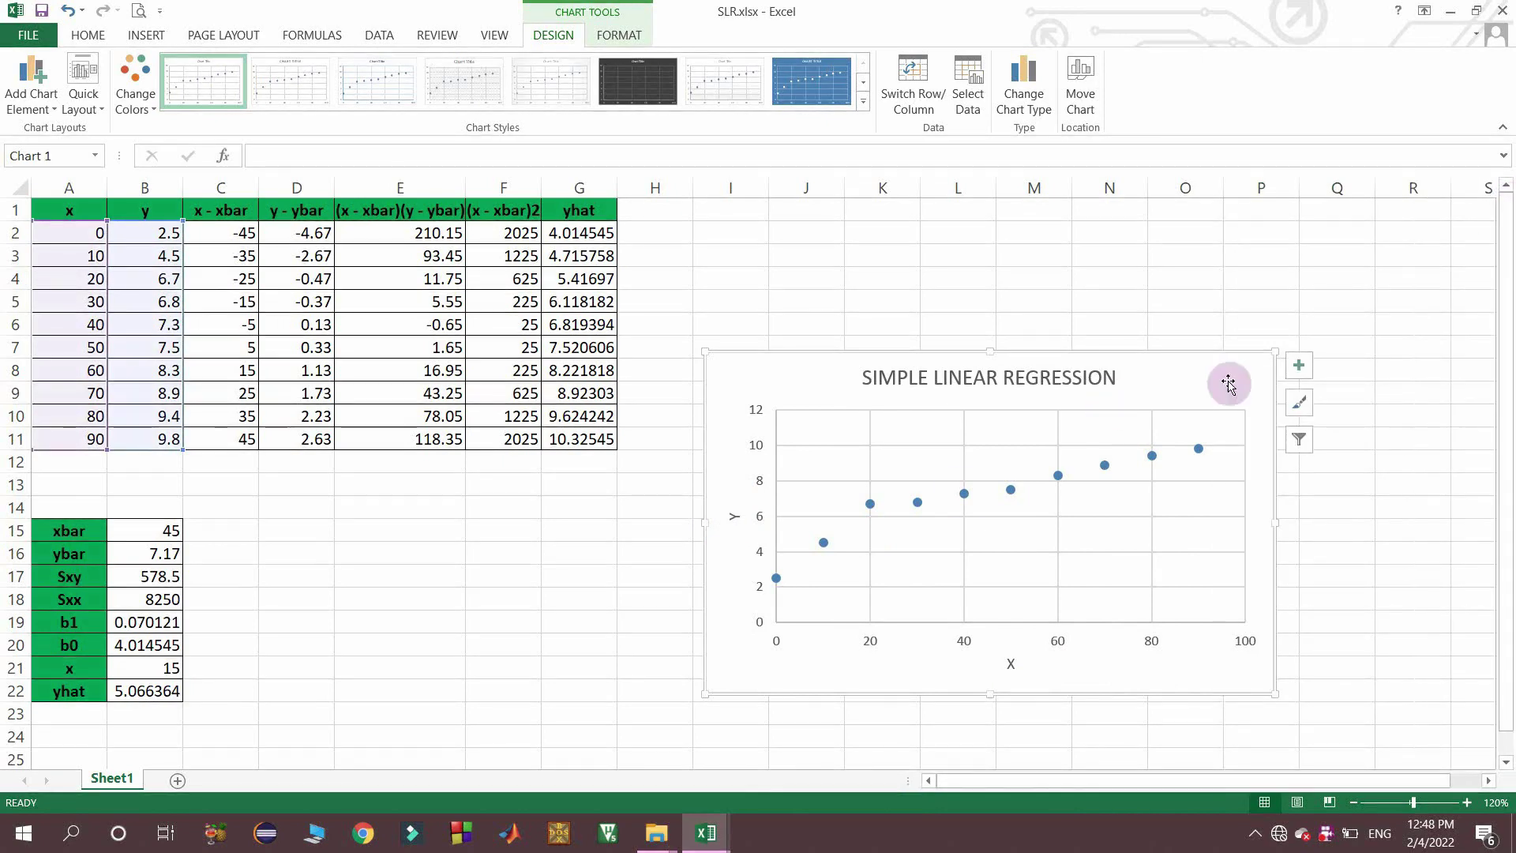
# - Add a dotted linear trendline through the scatter points
pyautogui.click(1298, 365)
pyautogui.click(1342, 524)
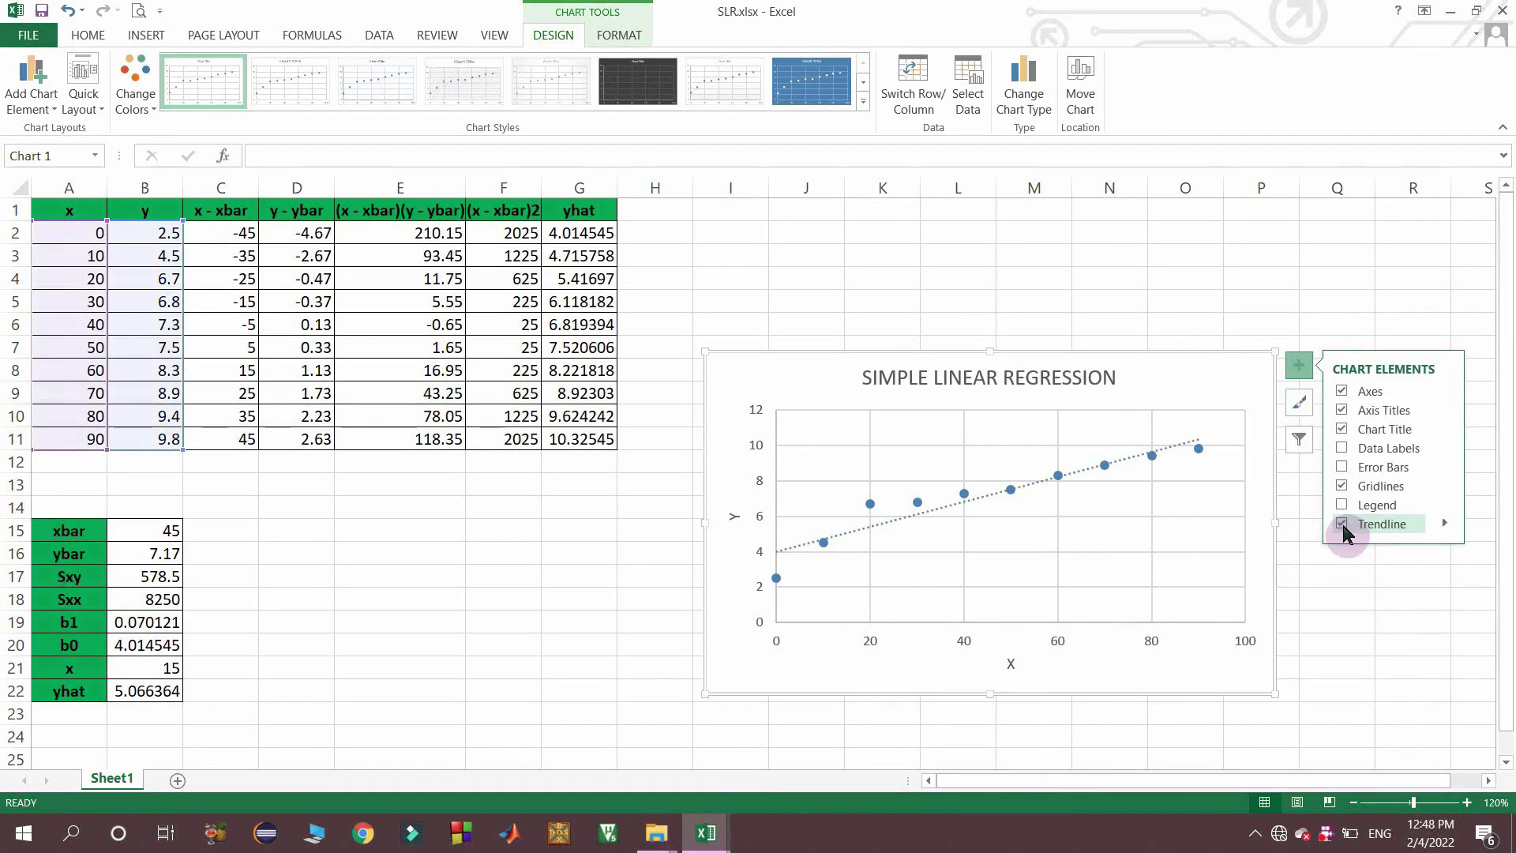
pyautogui.click(1326, 578)
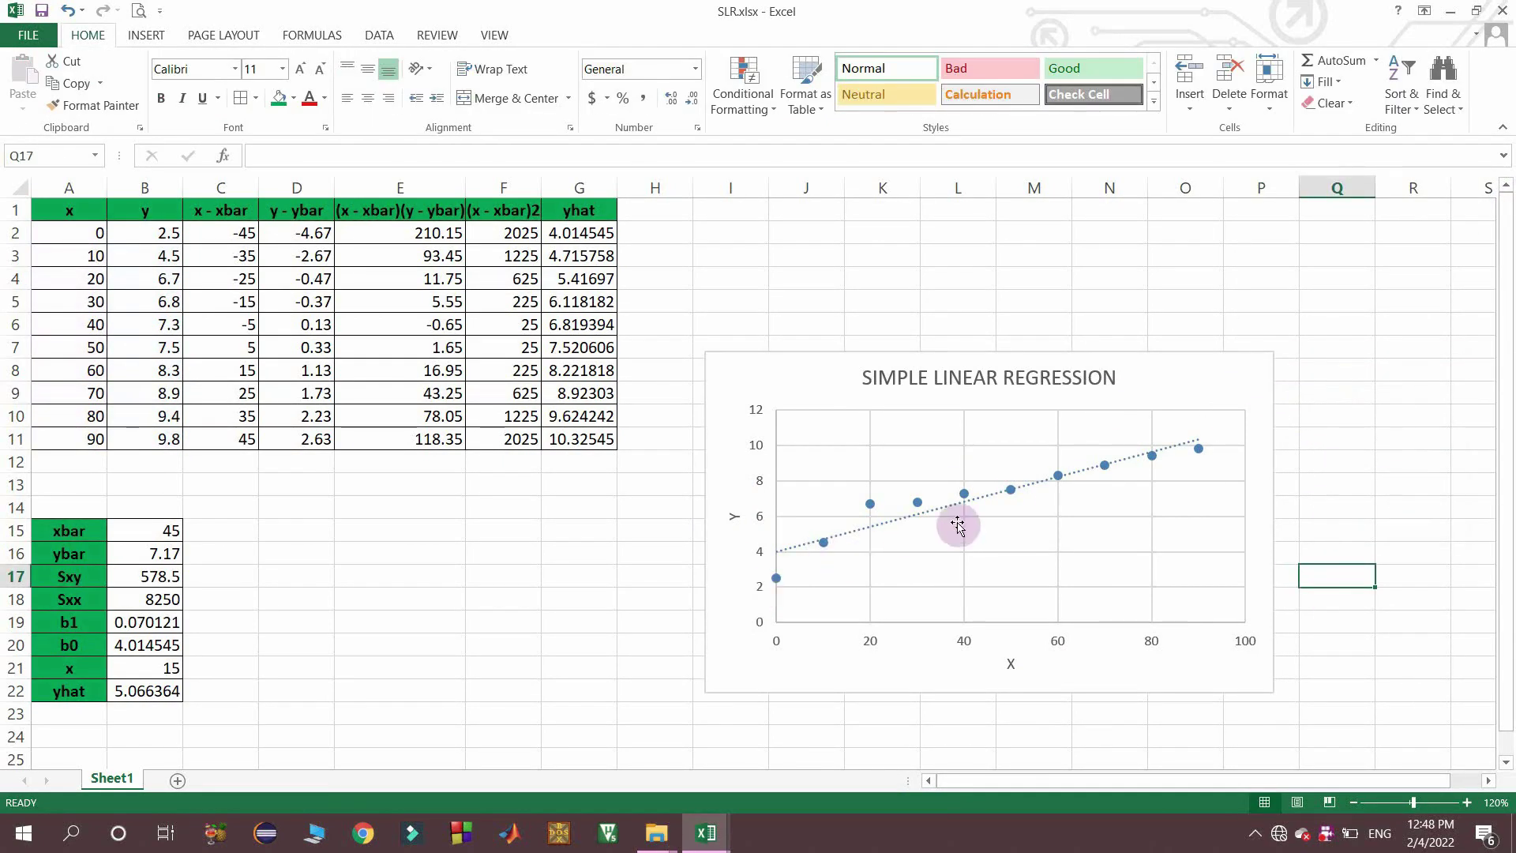
# - Show the trendline equation y = 0.0701x + 4.0145 and place it below the line
pyautogui.click(1009, 490)
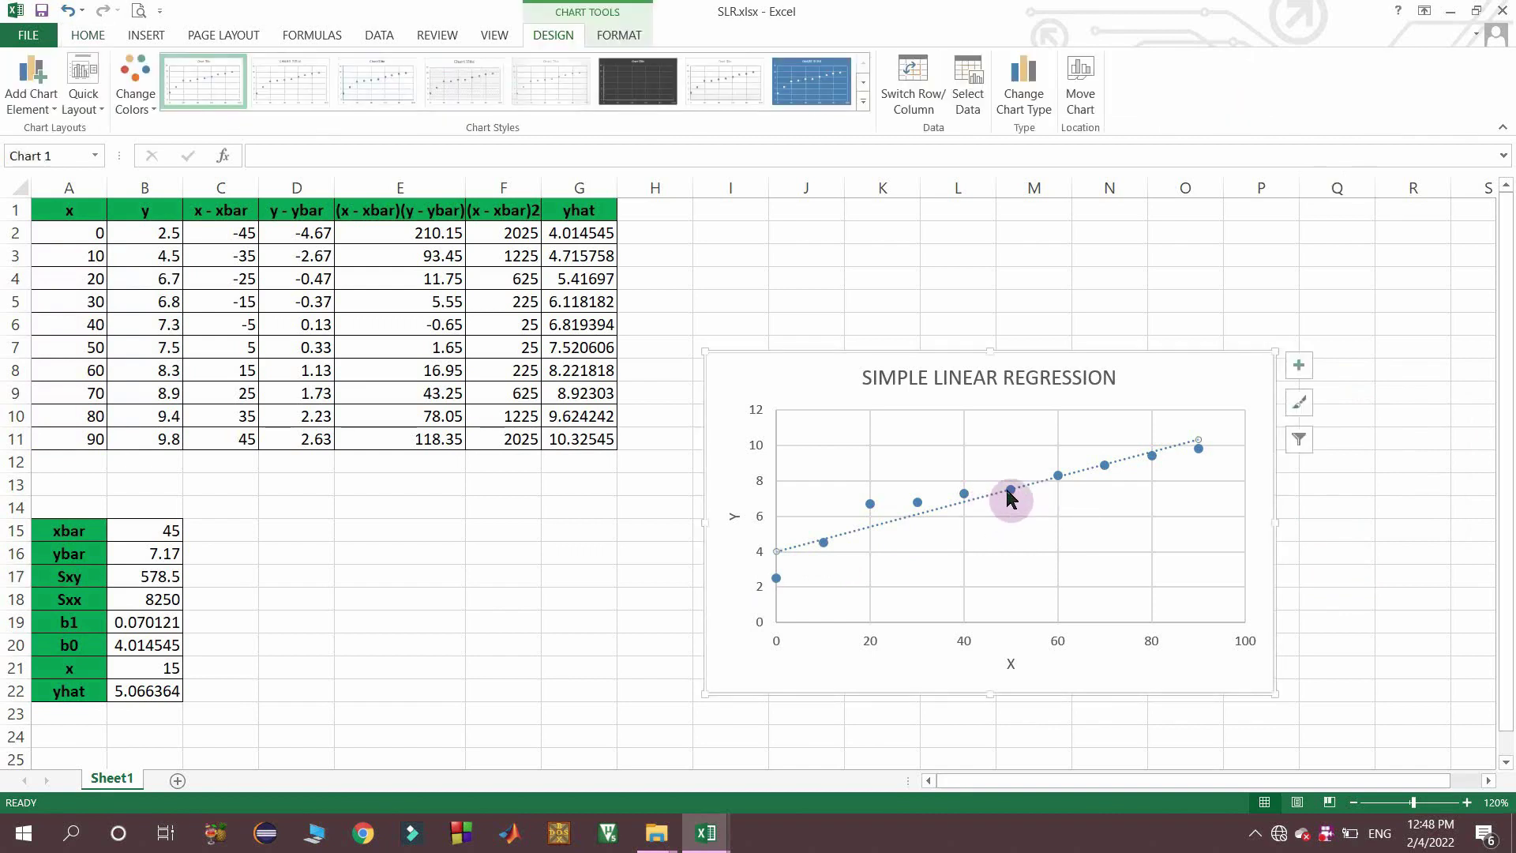
pyautogui.doubleClick(1013, 488)
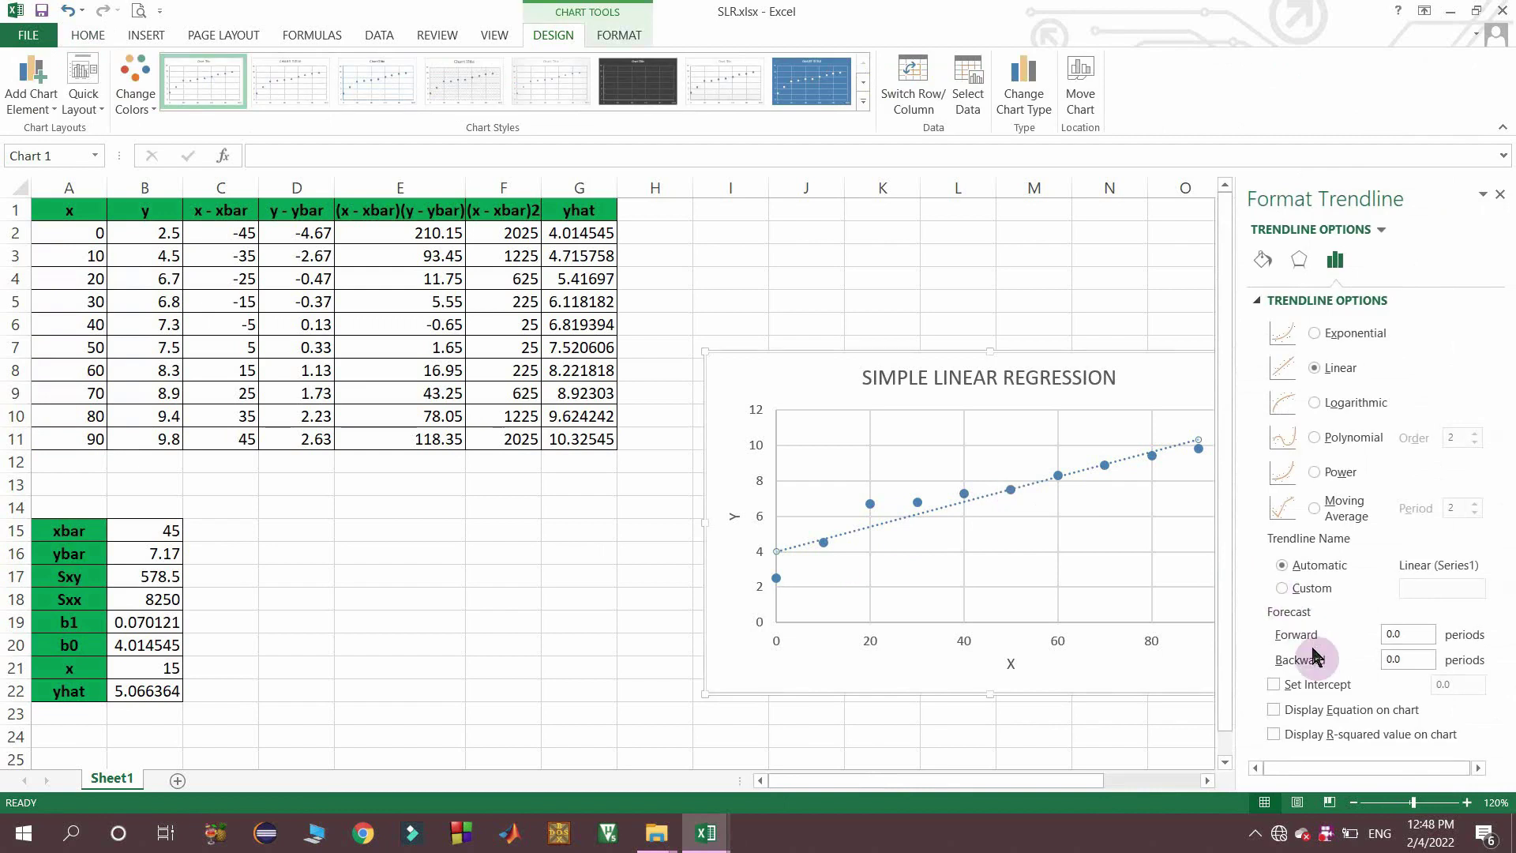
pyautogui.click(1274, 709)
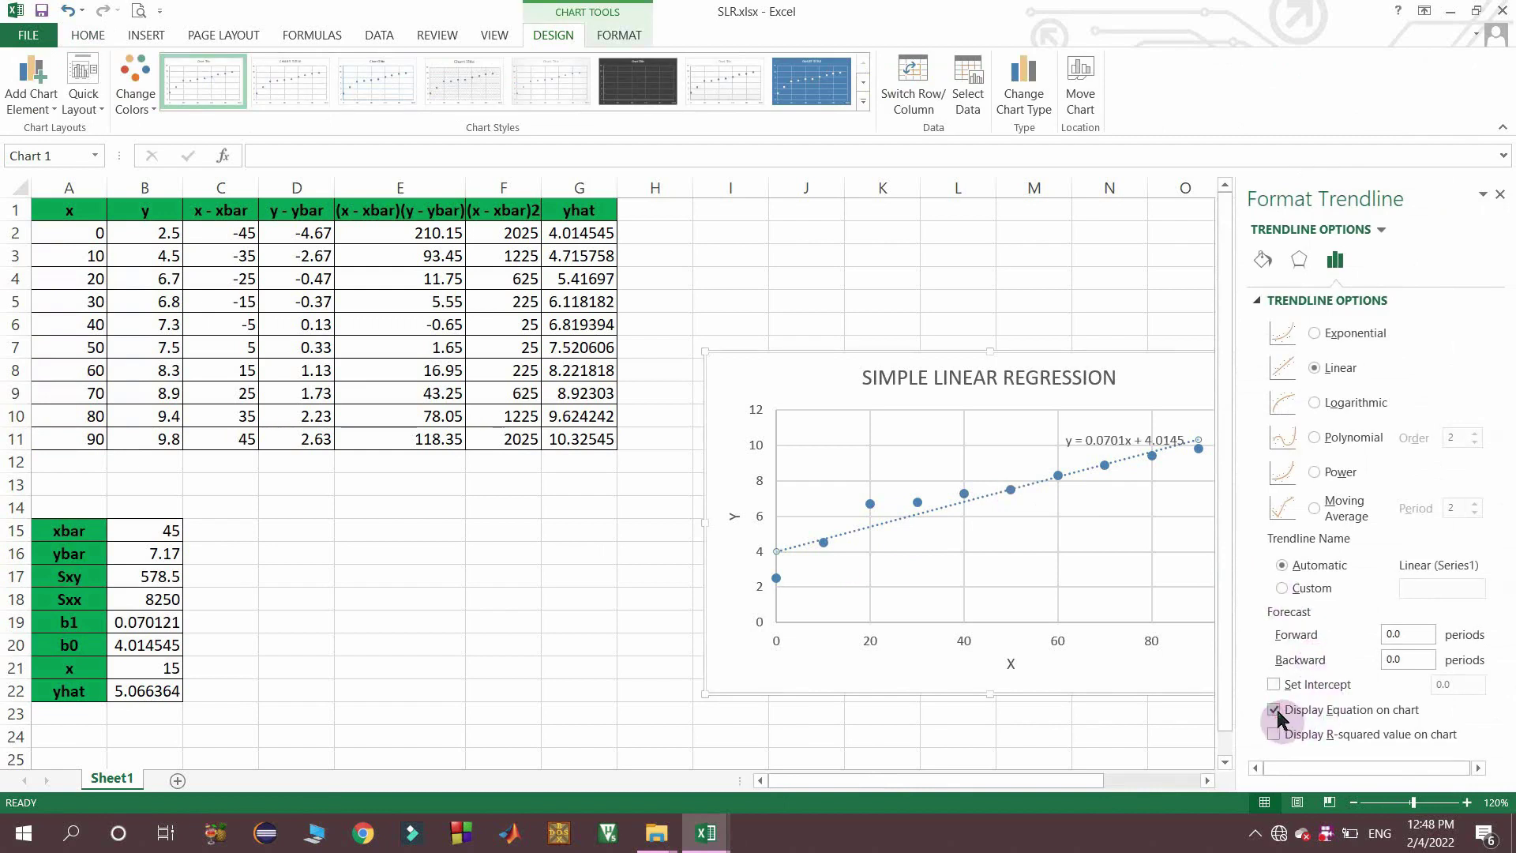
pyautogui.click(1500, 196)
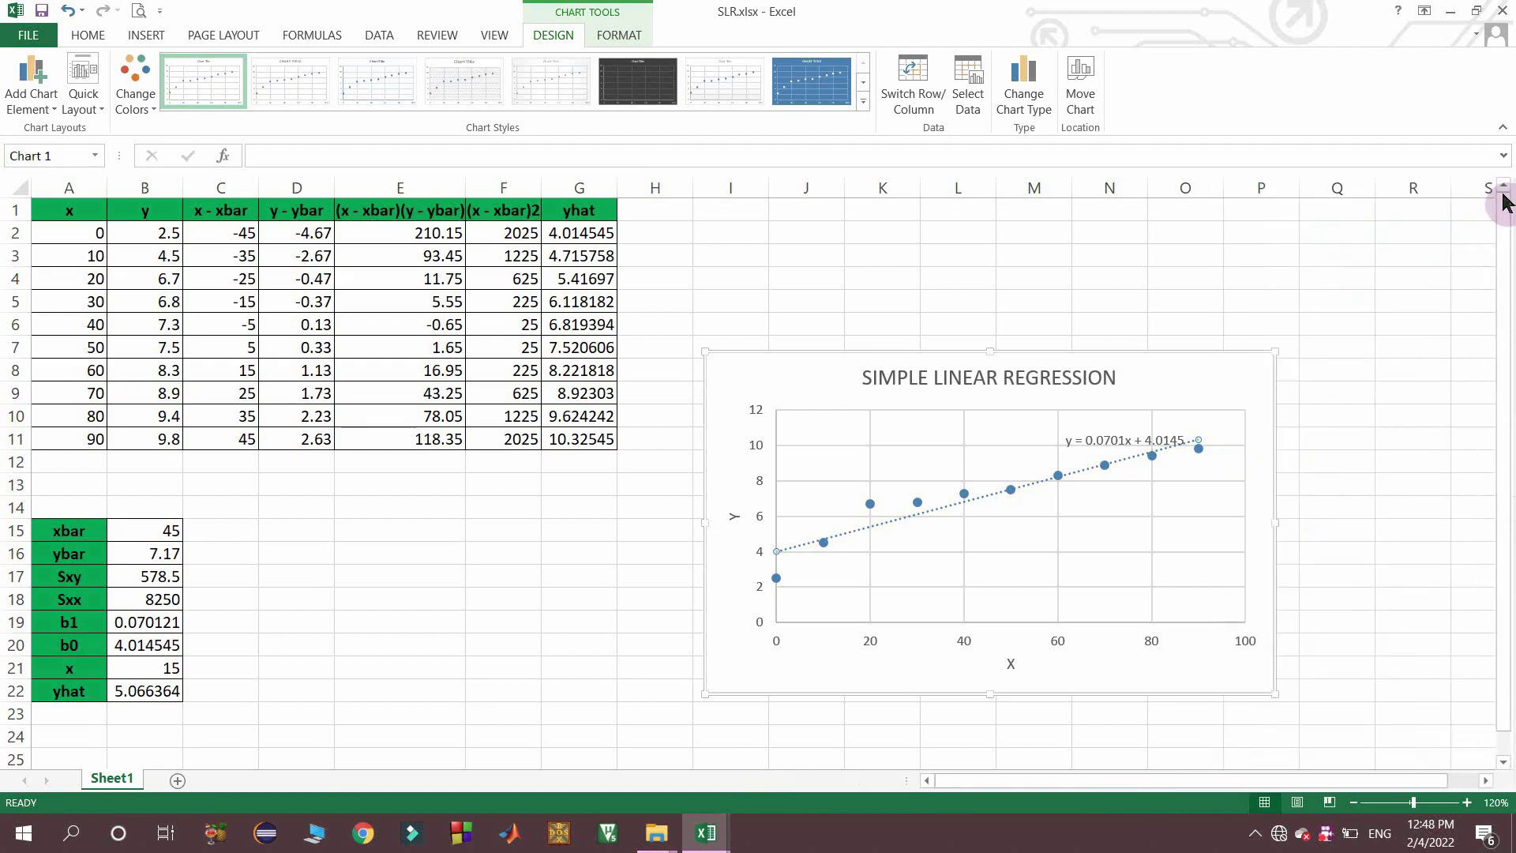
pyautogui.click(1113, 427)
pyautogui.moveTo(1090, 428); pyautogui.dragTo(1109, 482)
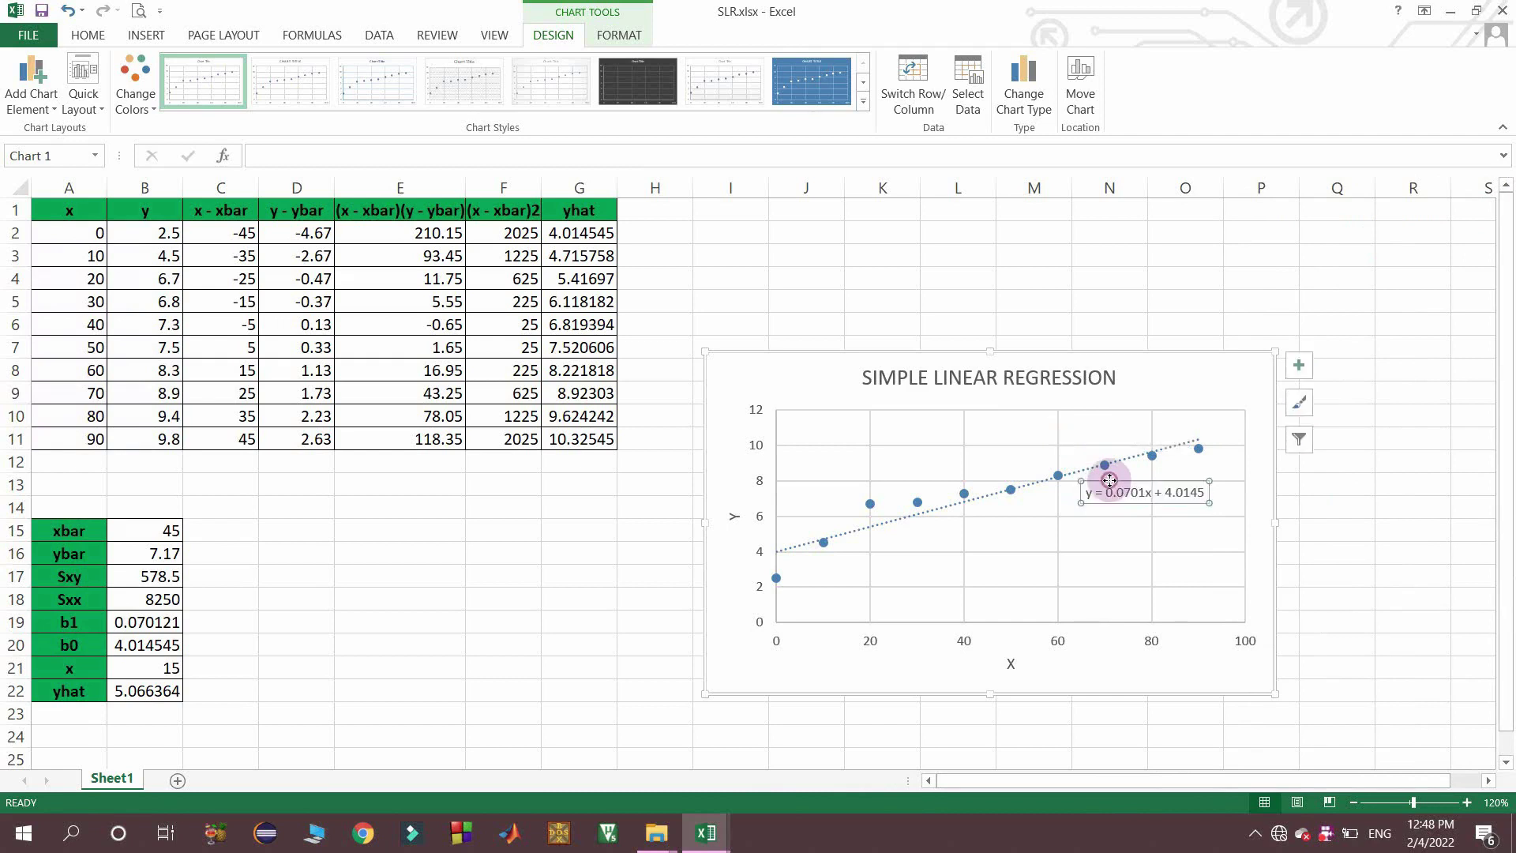
pyautogui.click(1419, 513)
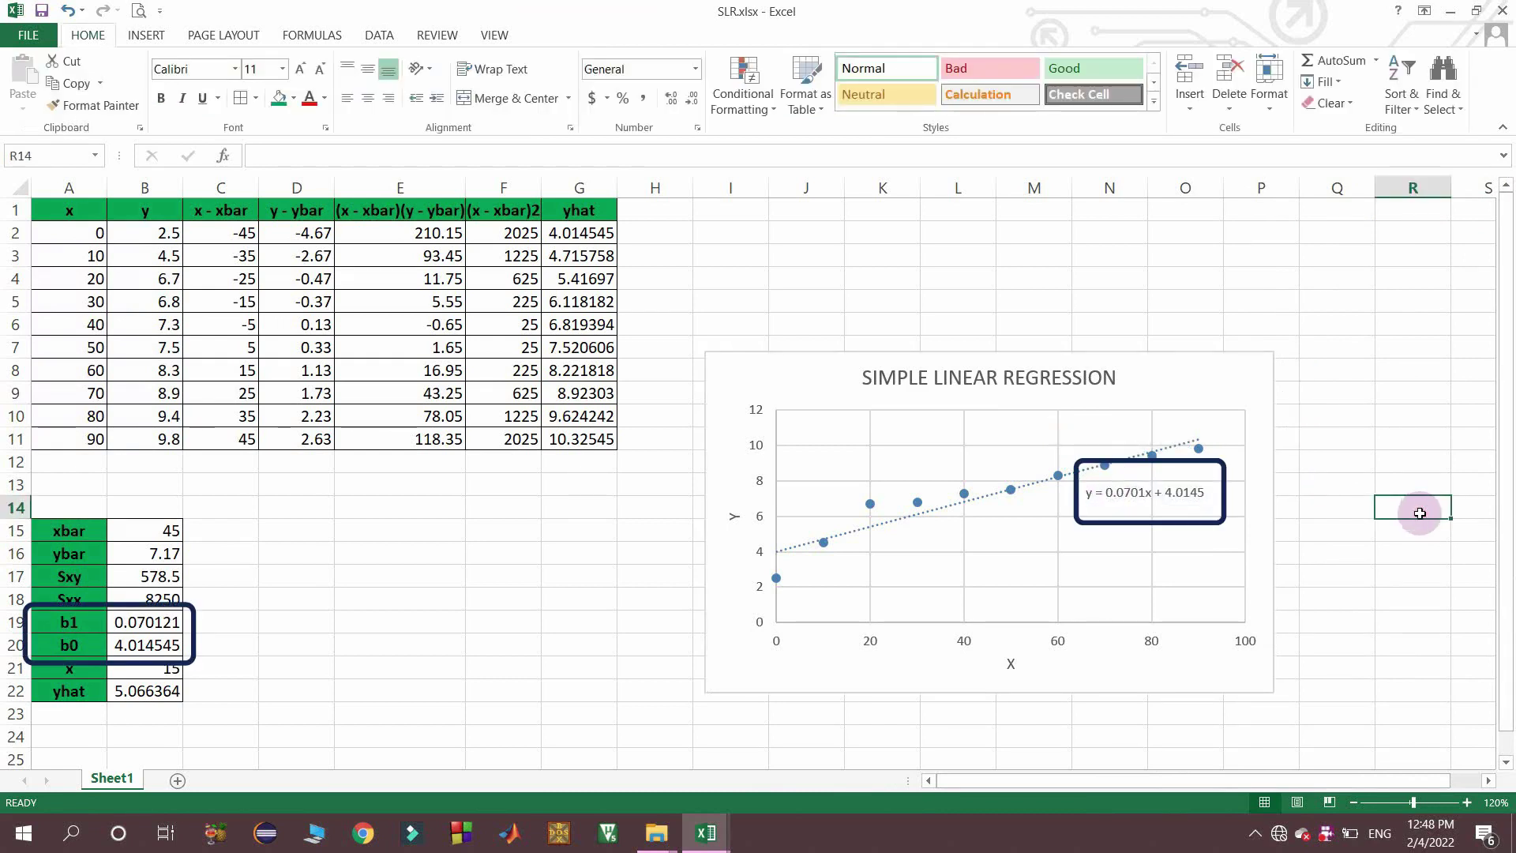